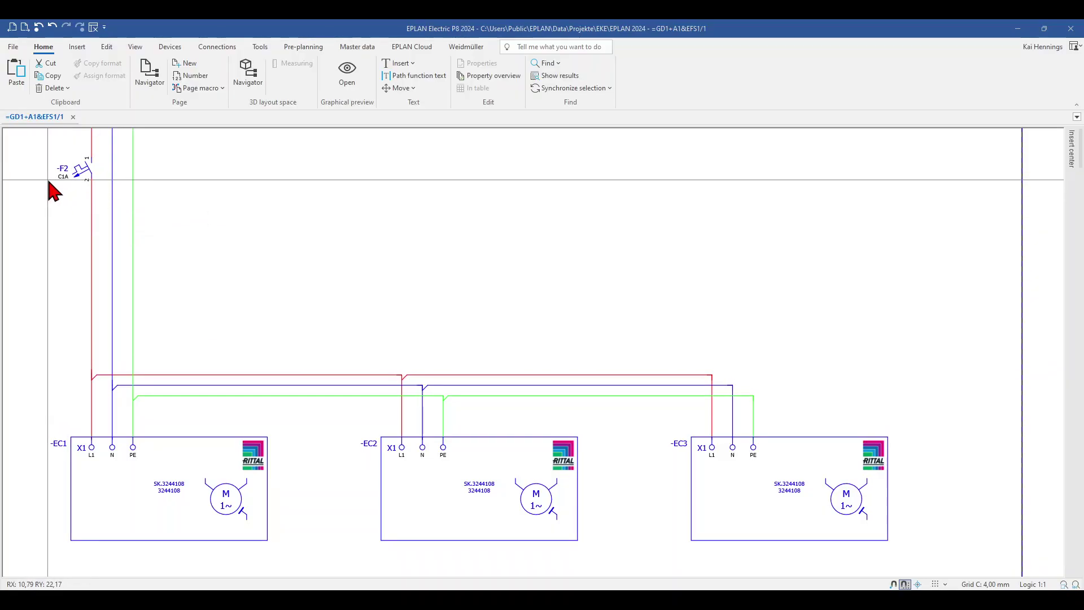
Add the properties Block property: Format [1], [2] and [3] to circuit breaker -F2
left_click(82, 172)
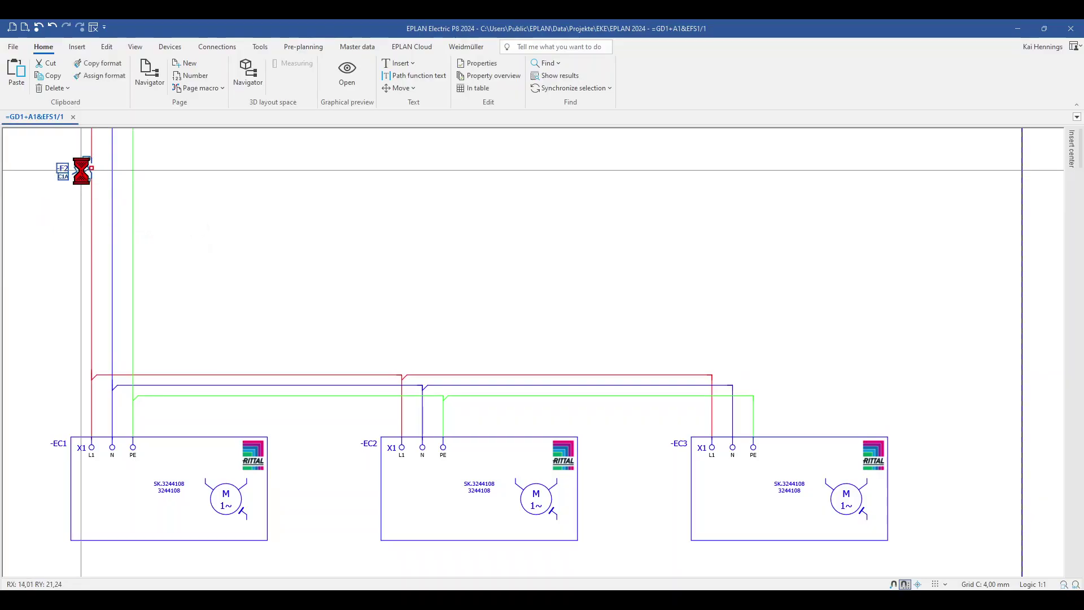
double_click(82, 172)
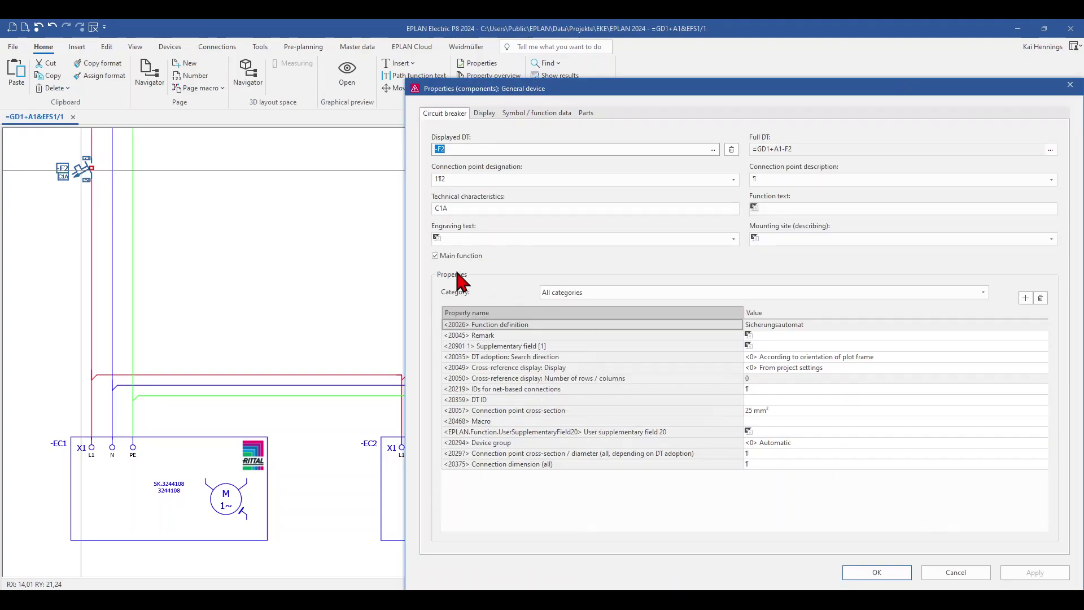
left_click(1025, 298)
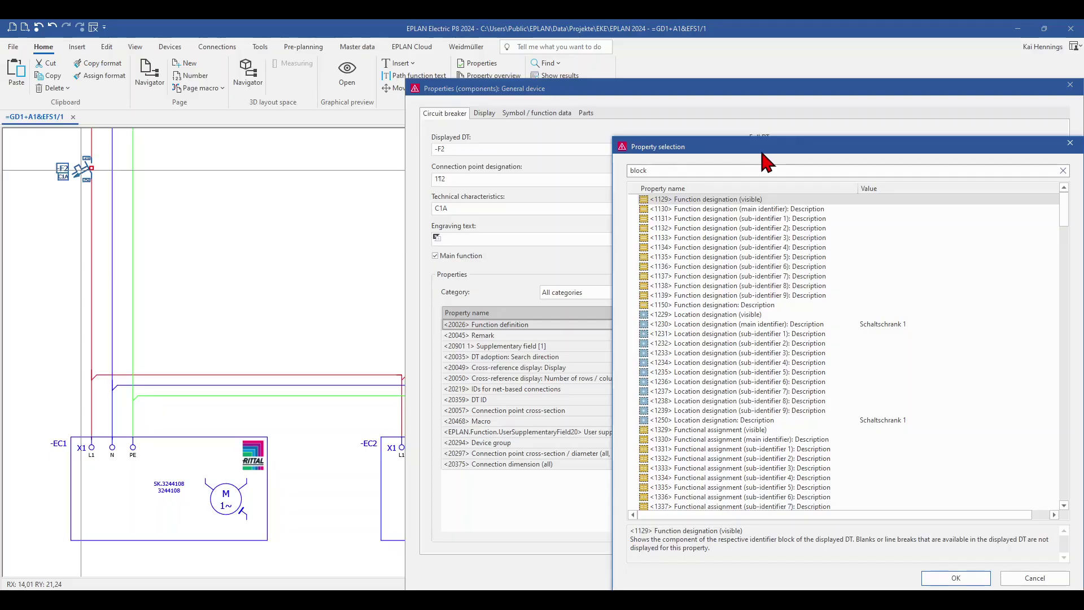
type("block")
scroll(713, 315, "down", 15)
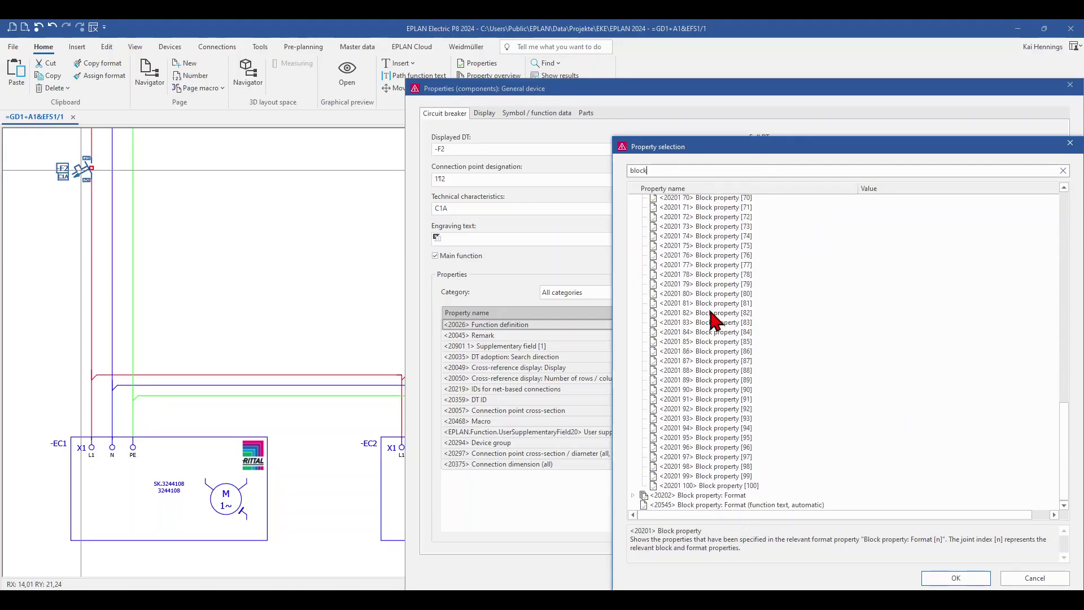
double_click(643, 495)
scroll(704, 500, "down", 7)
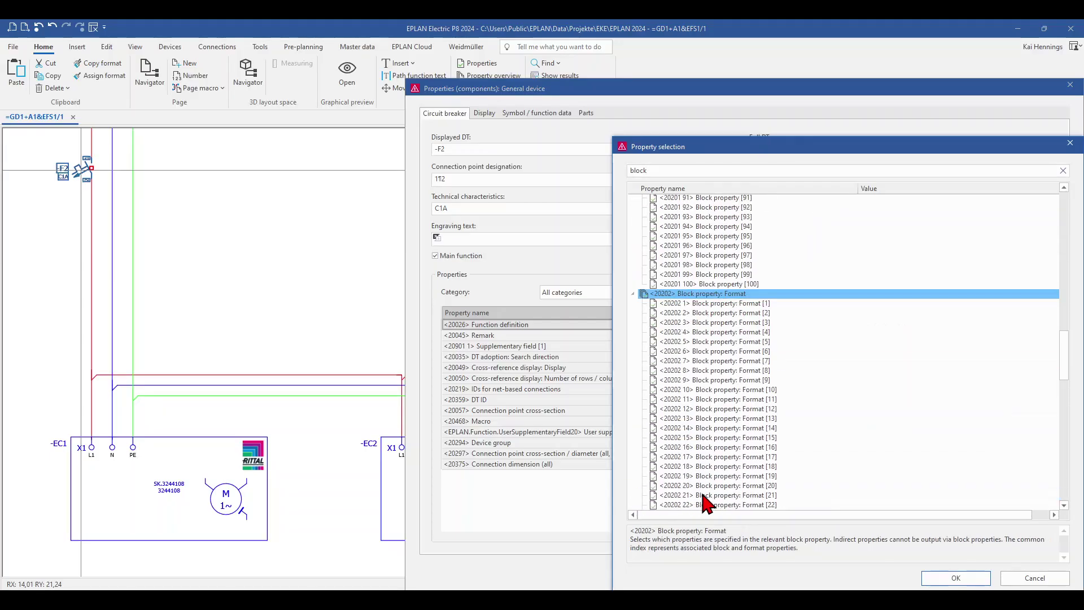
left_click(760, 304)
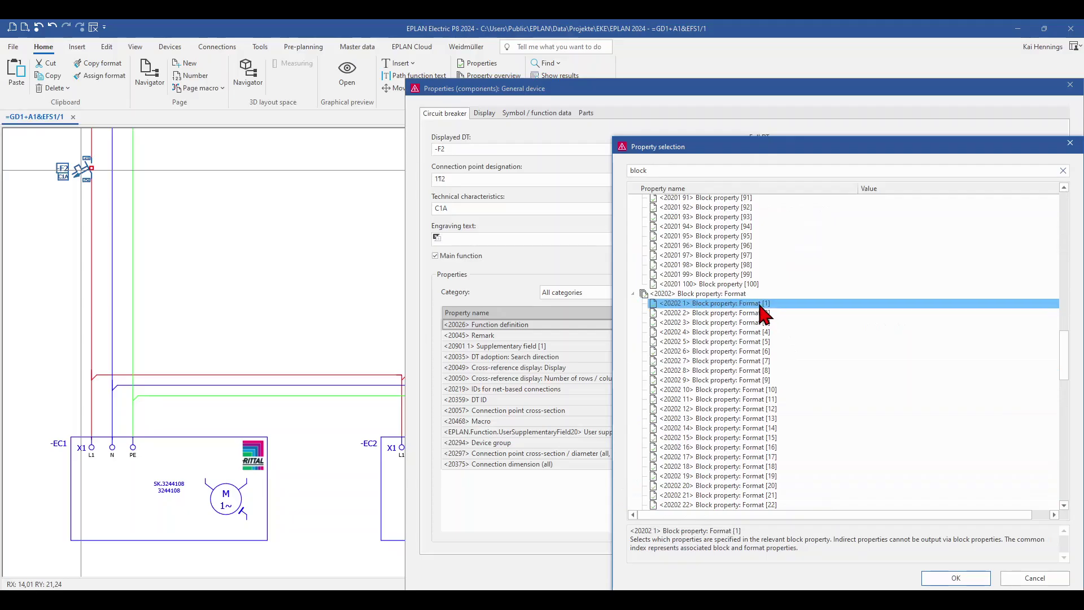
left_click(763, 323, "shift")
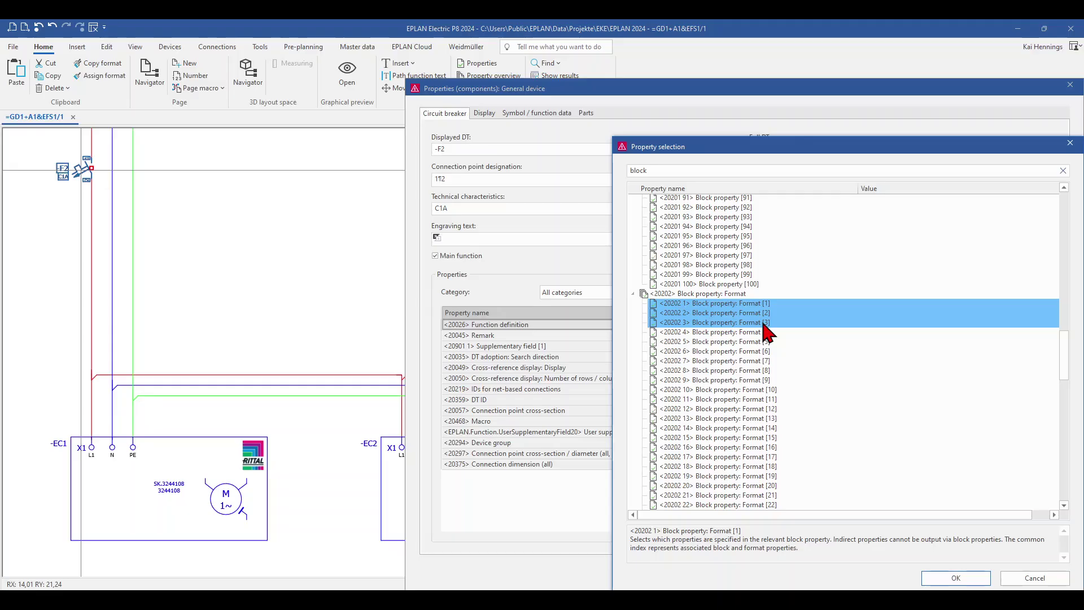
left_click(956, 578)
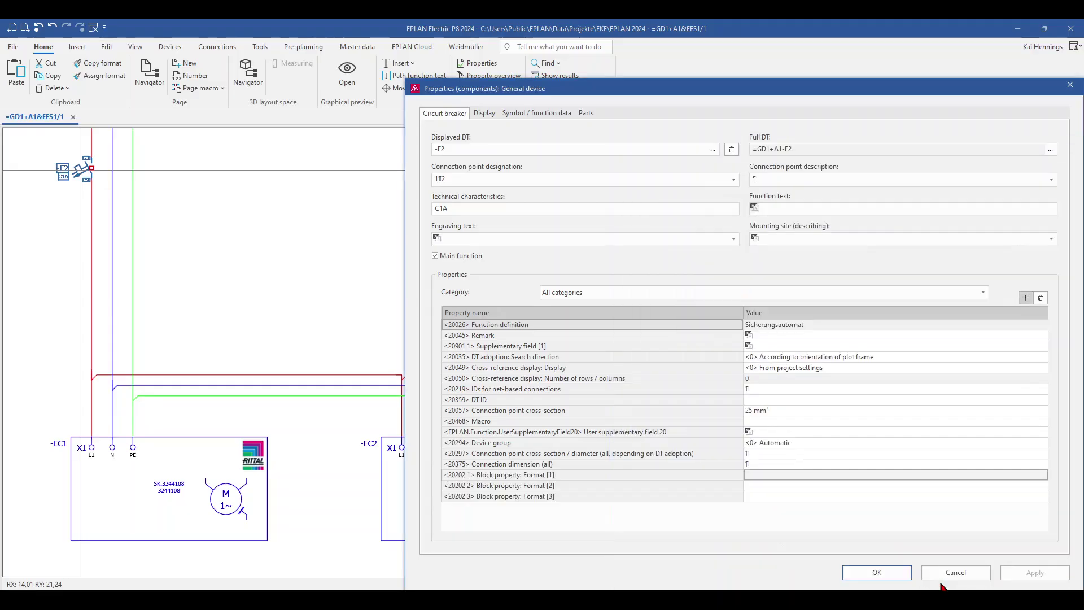
Add Block property [1], [2] and [3] to the displayed property arrangement of circuit breaker -F2
left_click(484, 113)
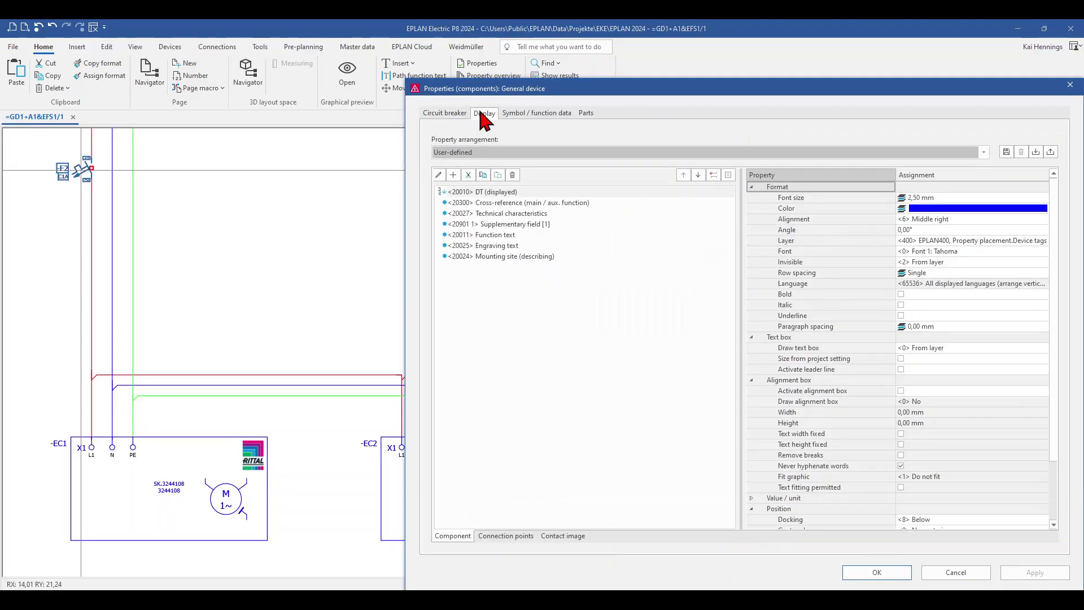
left_click(453, 174)
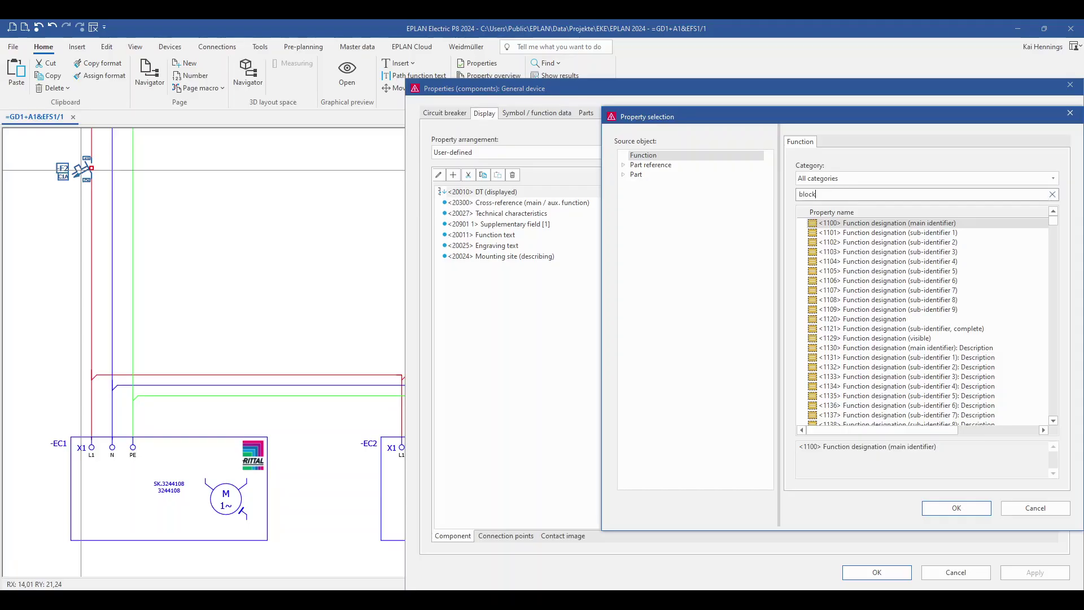
left_click(892, 233)
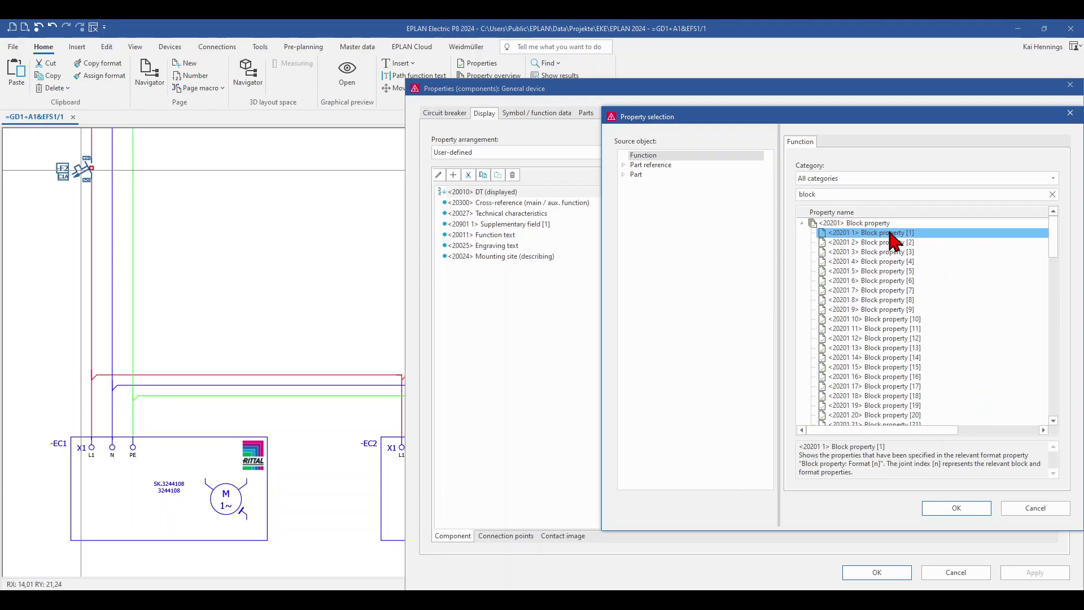
left_click(894, 252, "shift")
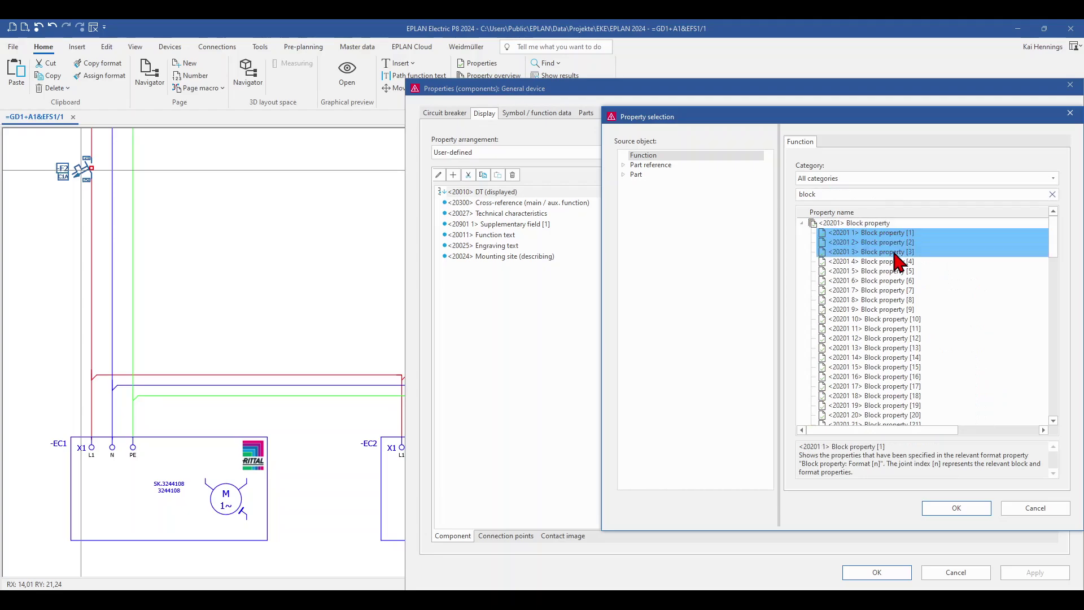
left_click(955, 509)
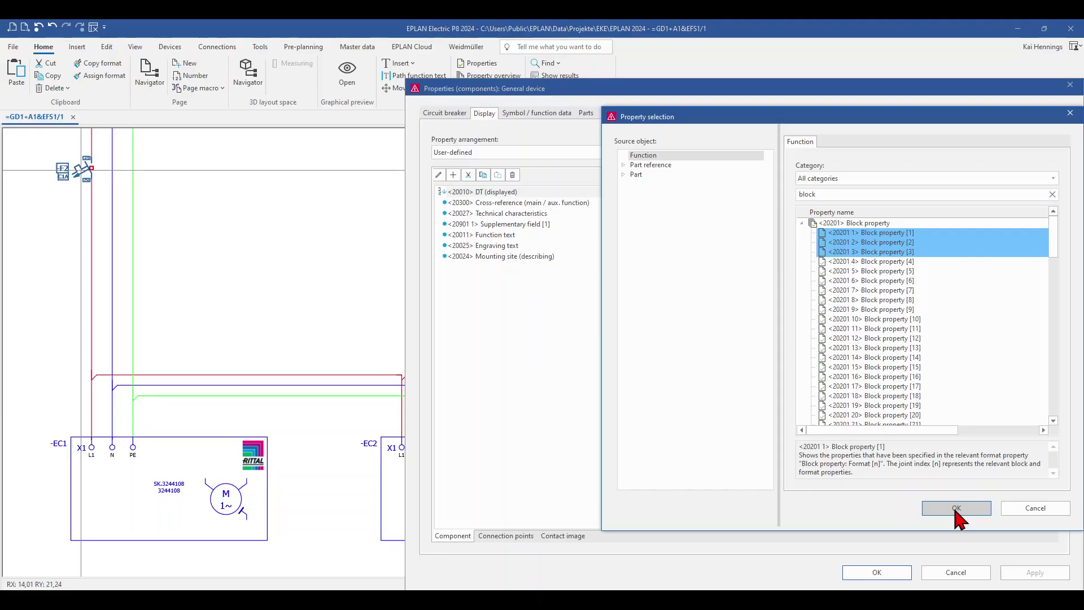
left_click(956, 510)
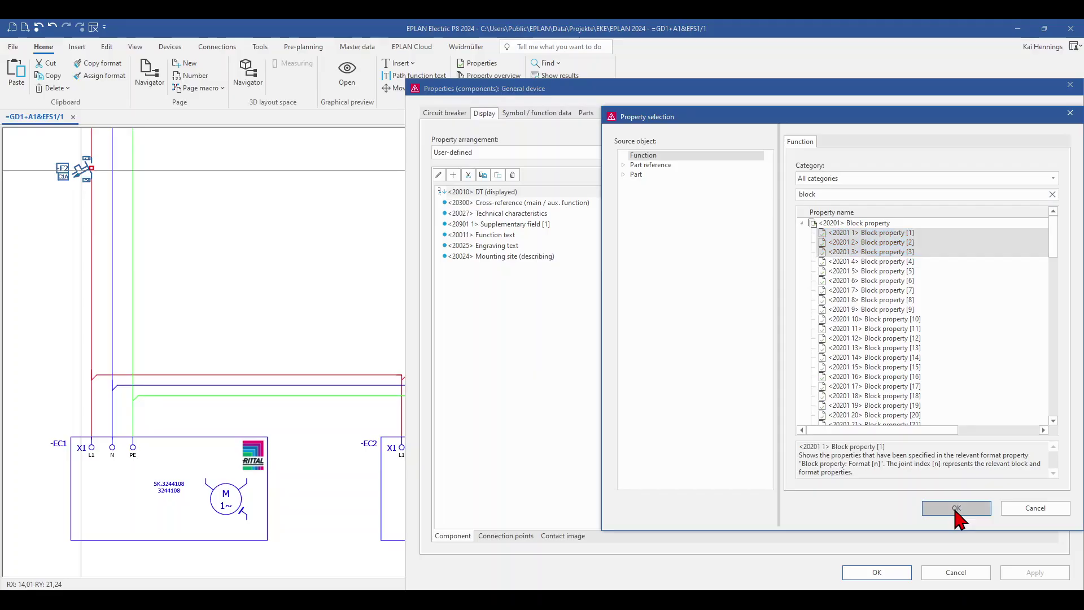
Open the format of Block property: Format [1] for editing and insert a Calculation format element
left_click(445, 113)
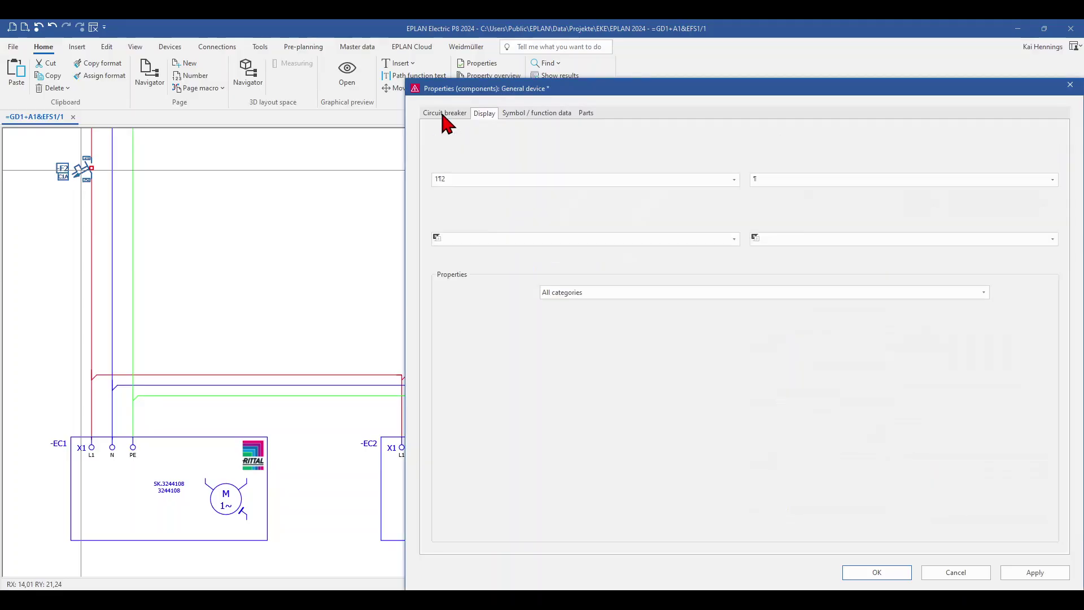
left_click(527, 399)
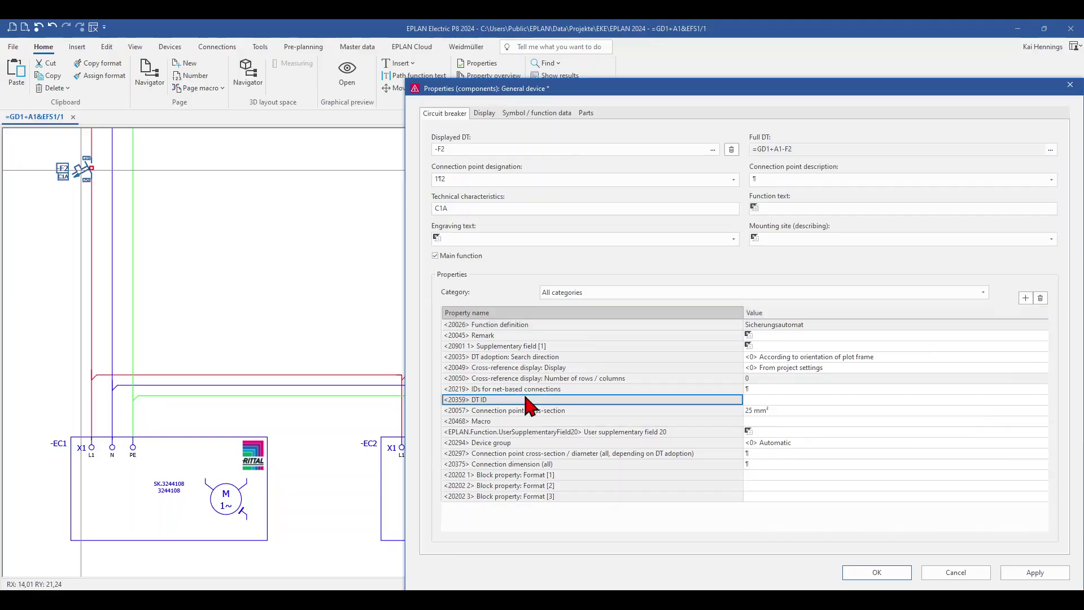
left_click(508, 475)
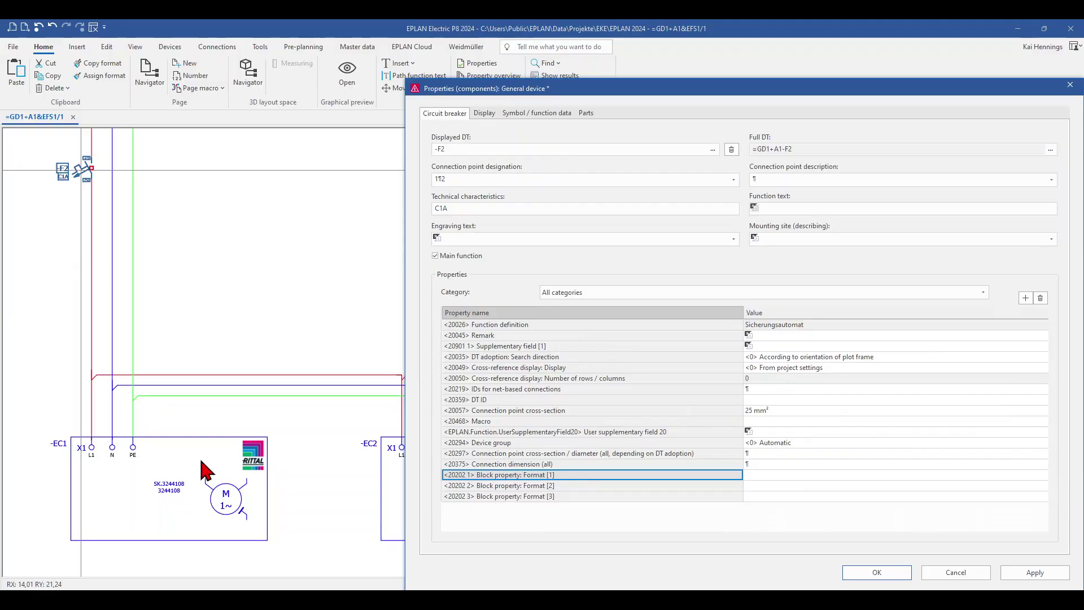
left_click(1043, 476)
left_click(1044, 476)
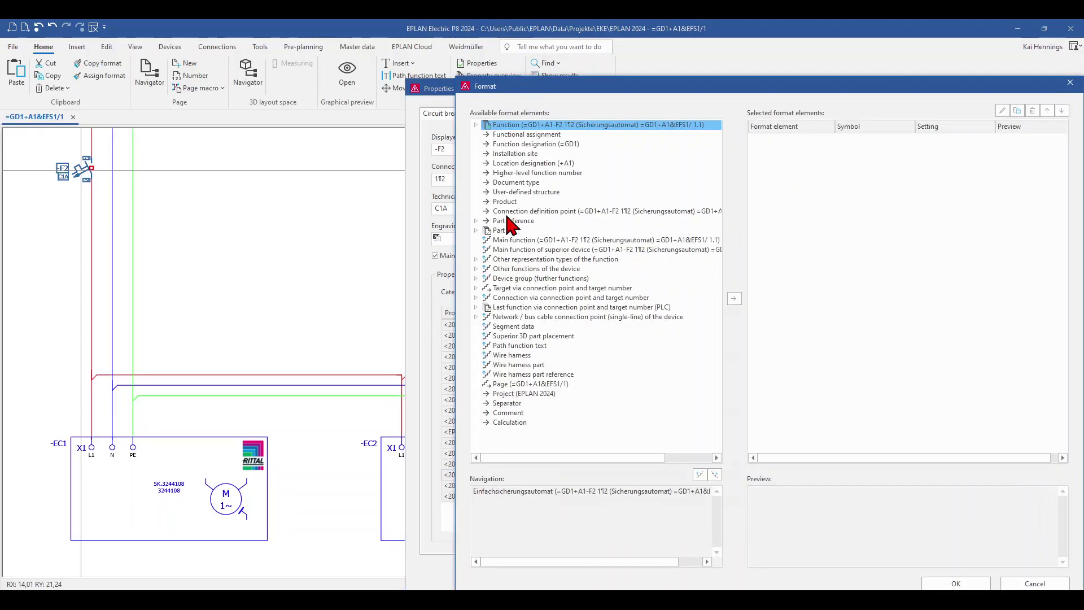
left_click(500, 423)
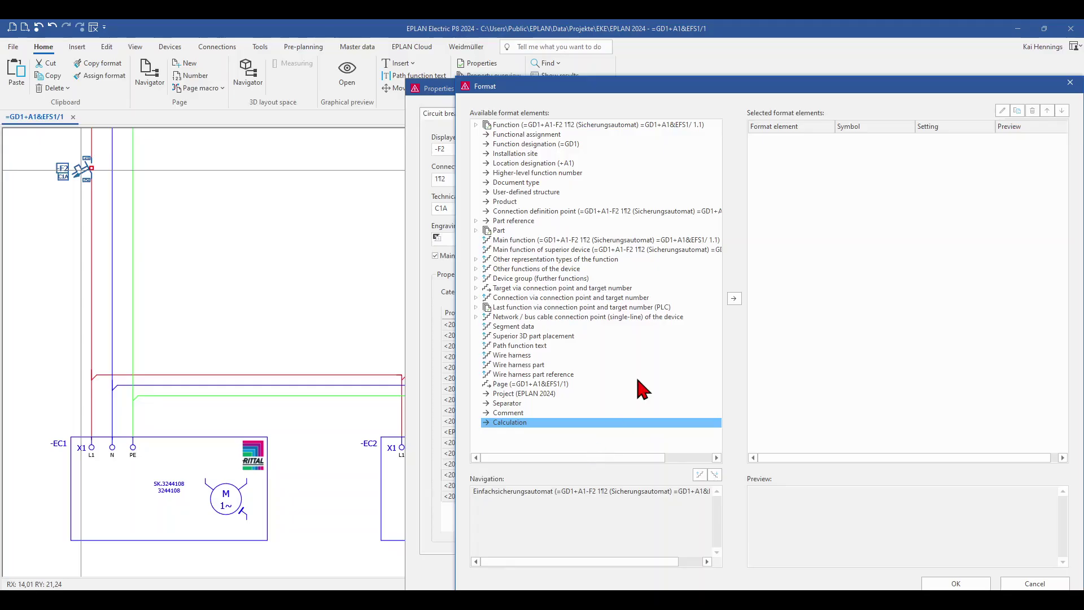
left_click(735, 299)
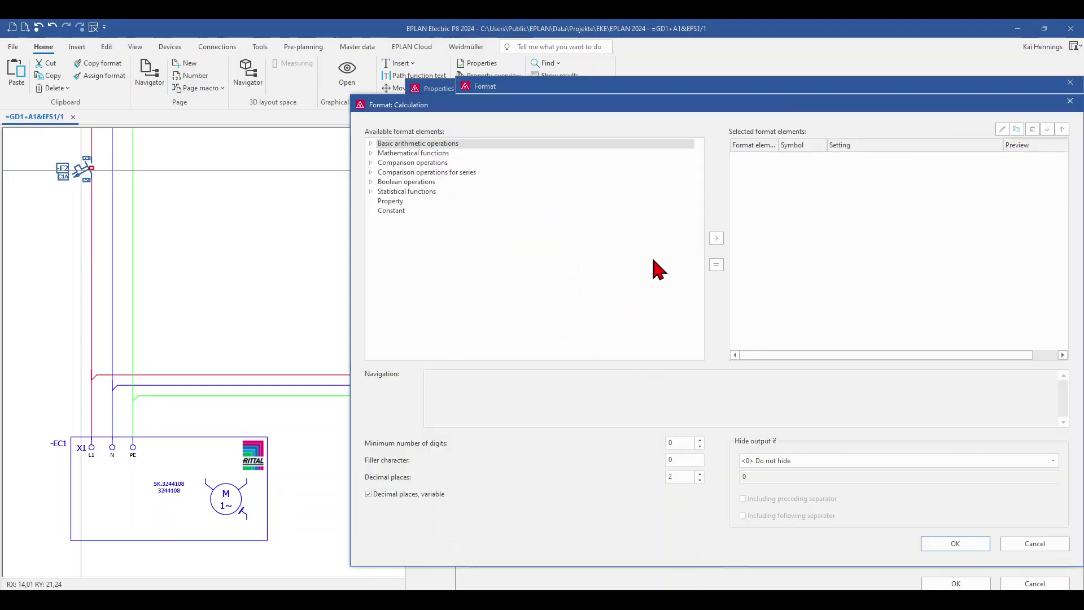
Insert a Property element in the calculation and navigate through the last function via connection point and target number (PLC) to Connection point 2, Target 1
left_click(390, 202)
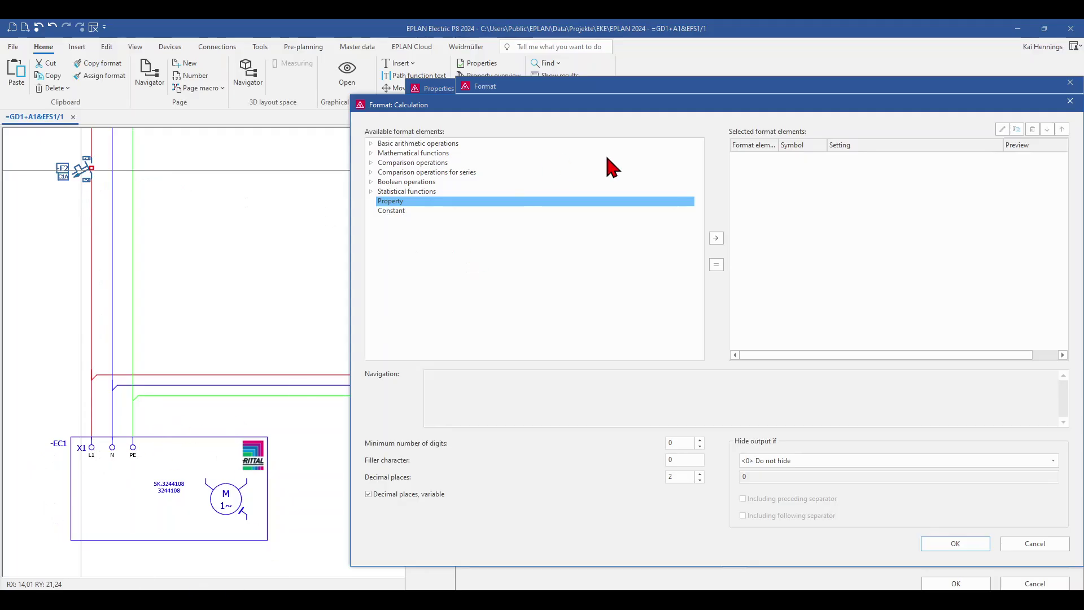
left_click(715, 237)
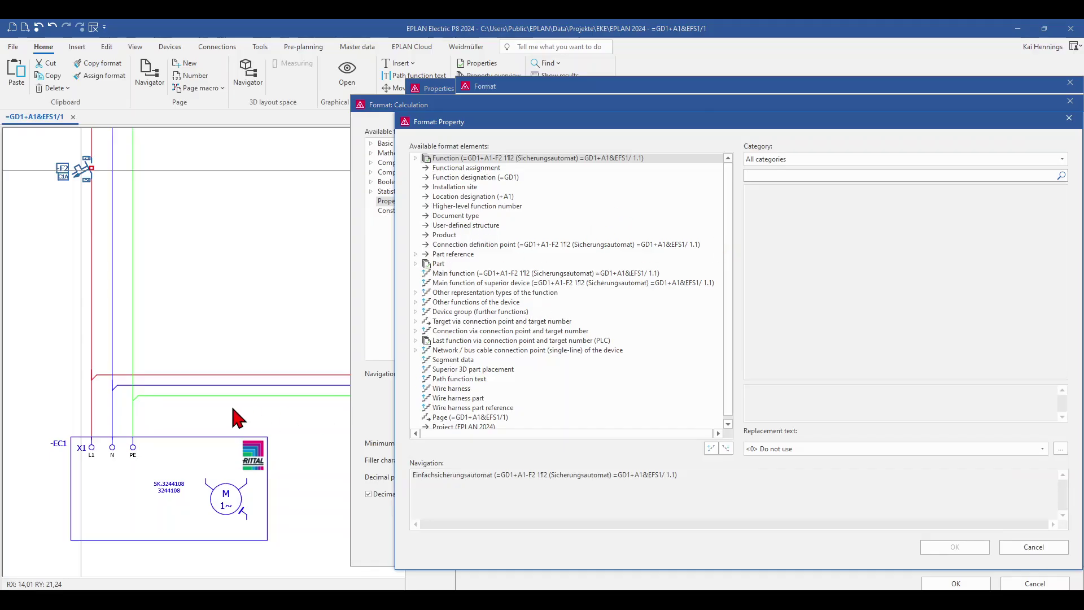
left_click(415, 340)
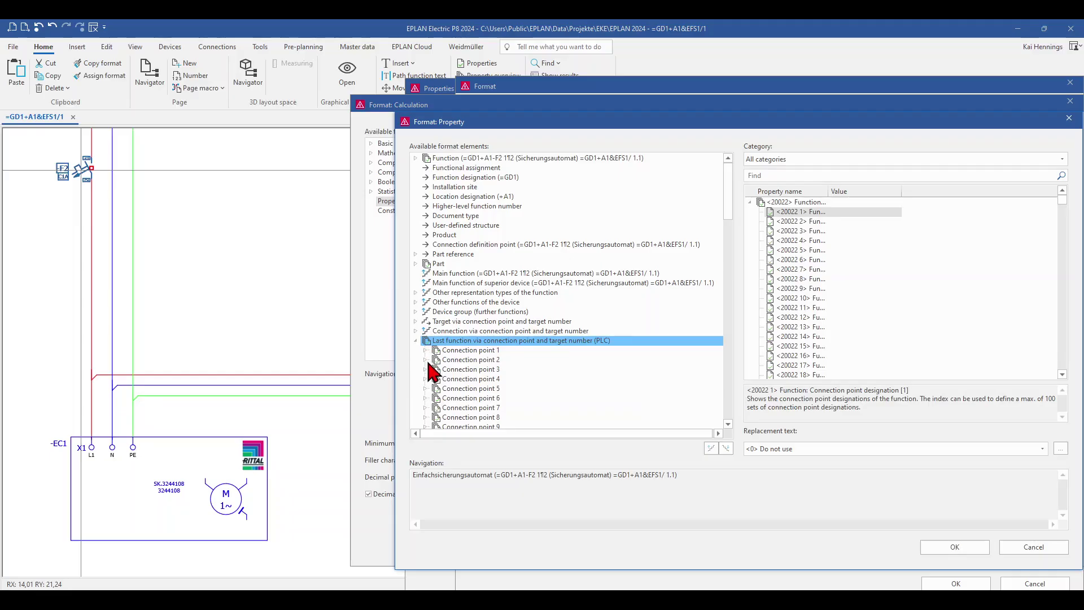
left_click(425, 360)
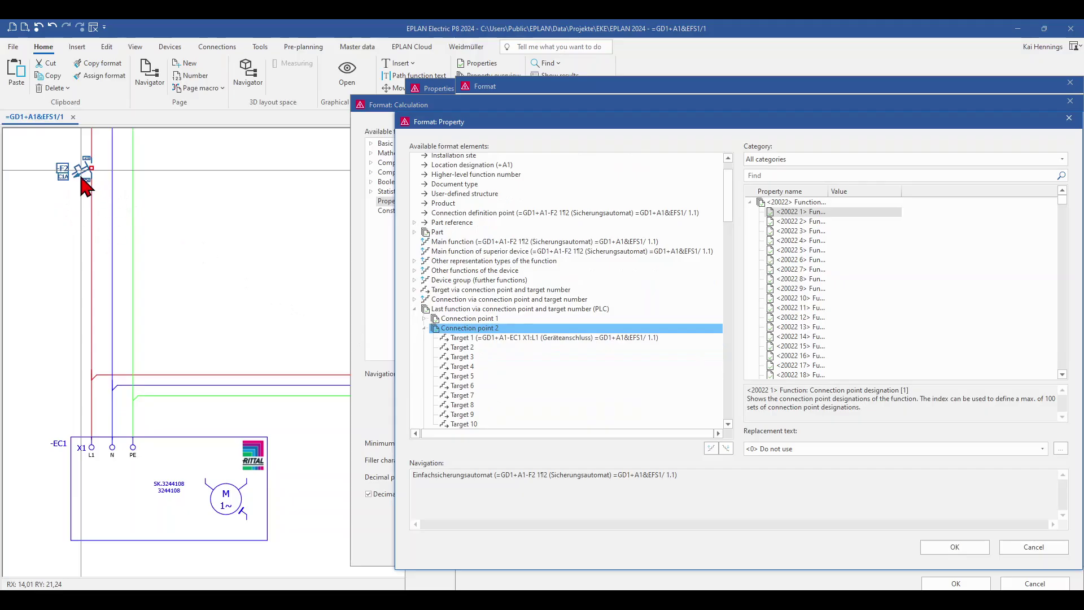
left_click(511, 338)
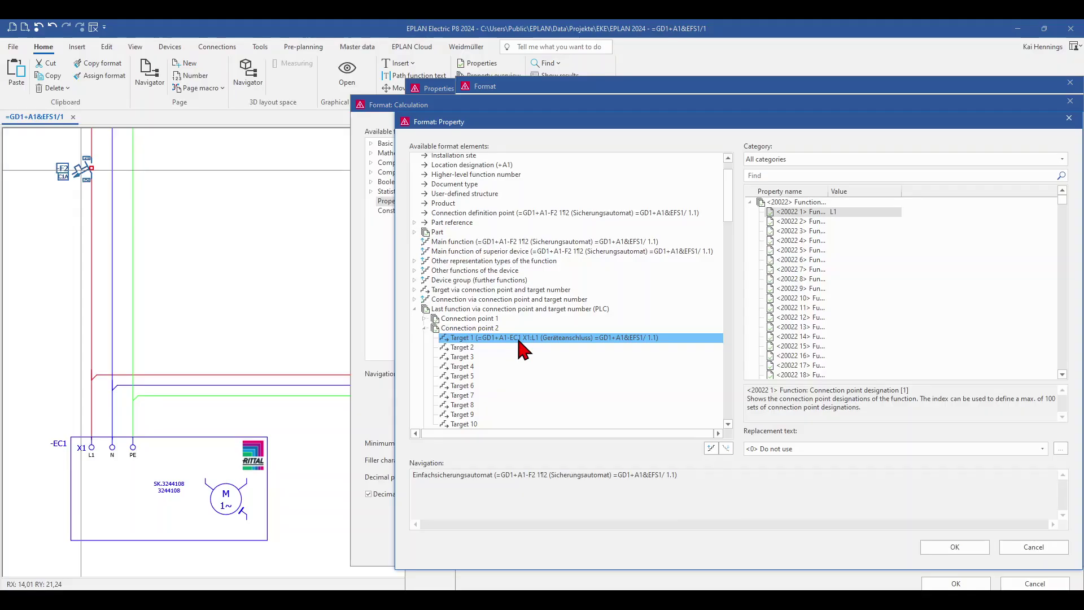
left_click(712, 449)
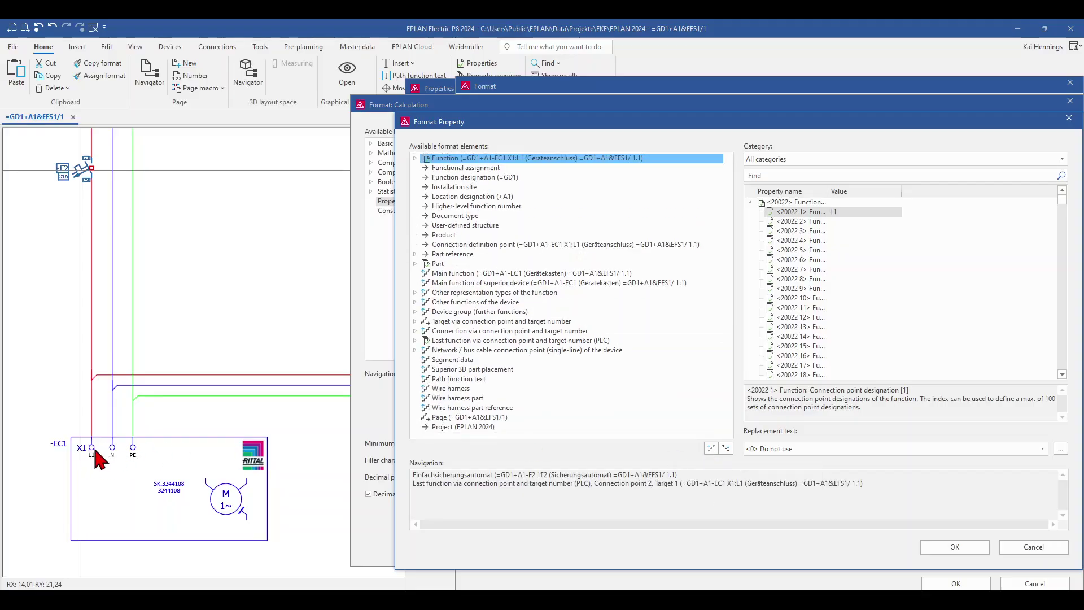
Navigate to the main function of -EC1 and choose its general part property <22071> Current for the calculation
left_click(457, 284)
left_click(459, 275)
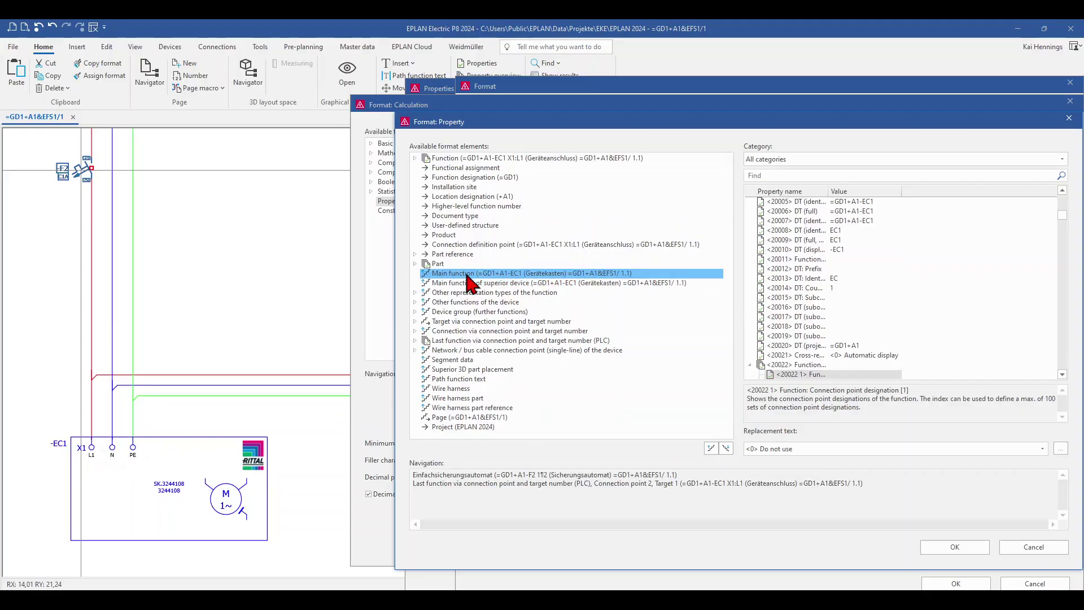
left_click(711, 448)
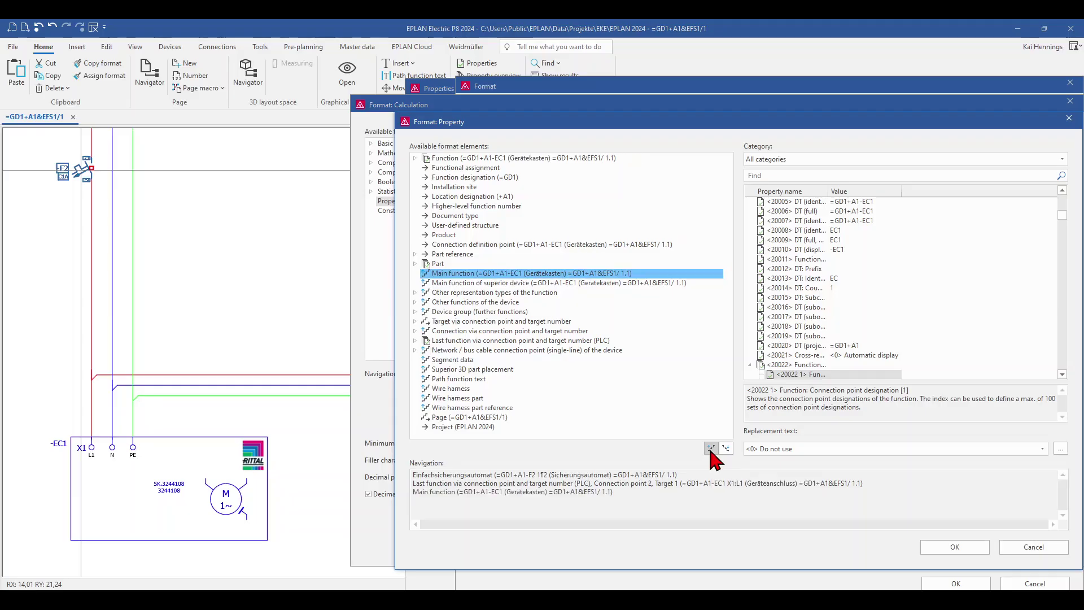
left_click(415, 263)
left_click(447, 273)
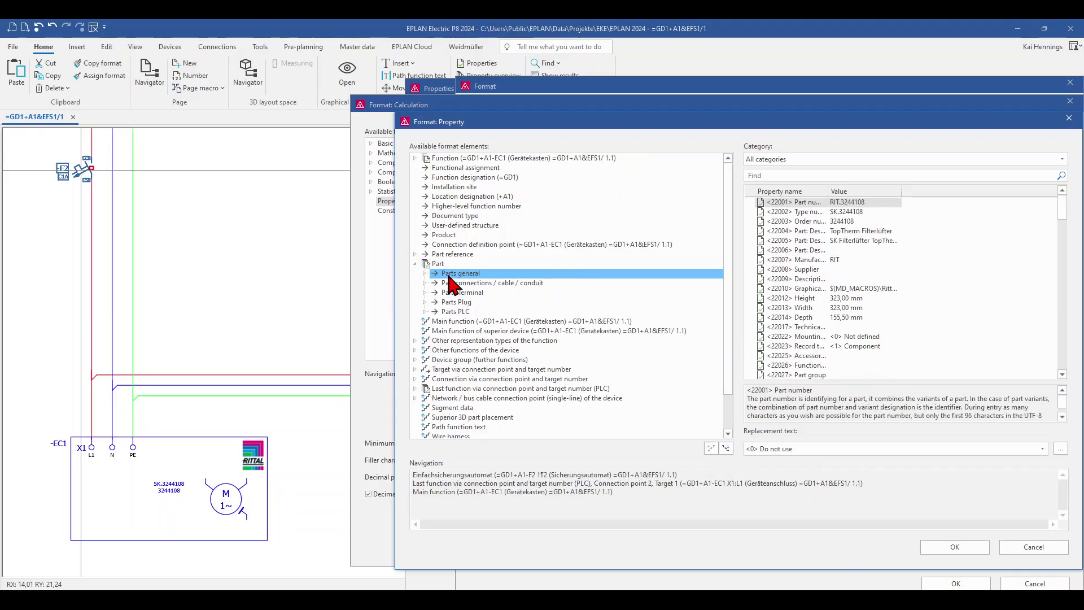
left_click(789, 175)
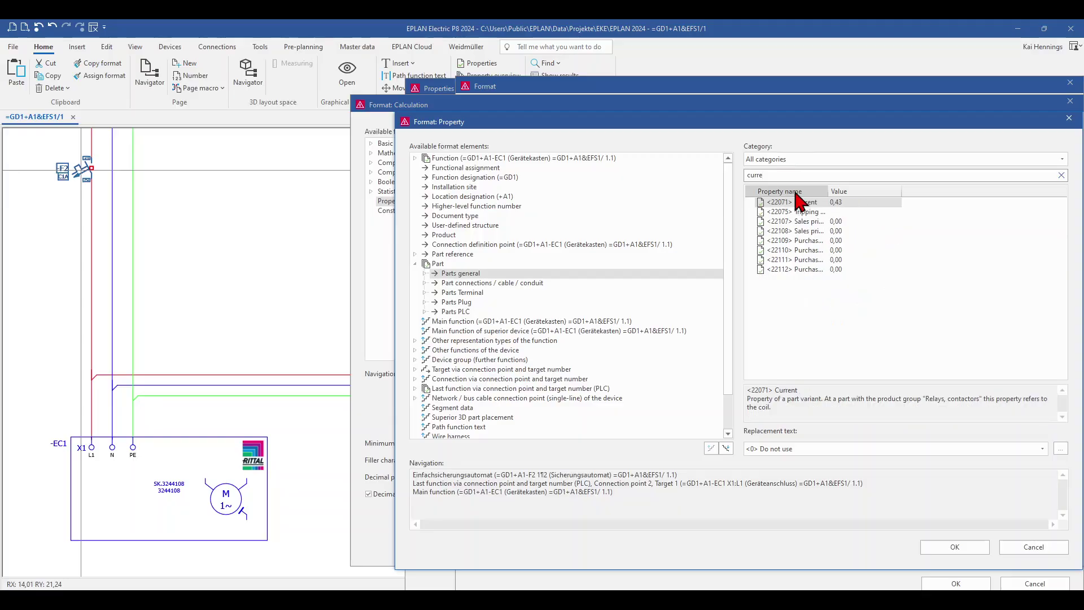
left_click(796, 202)
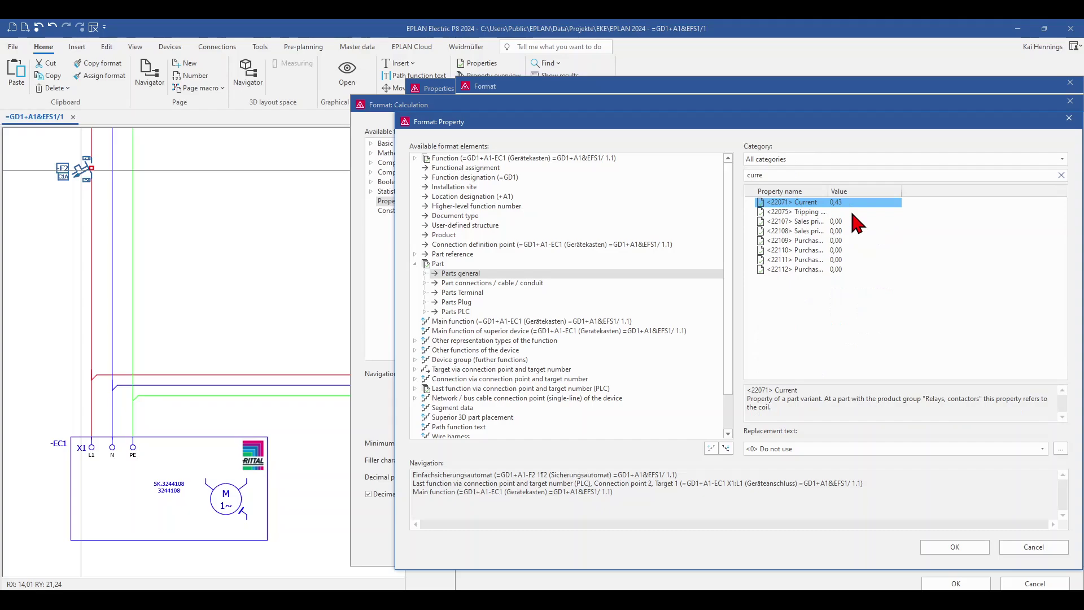
left_click(944, 547)
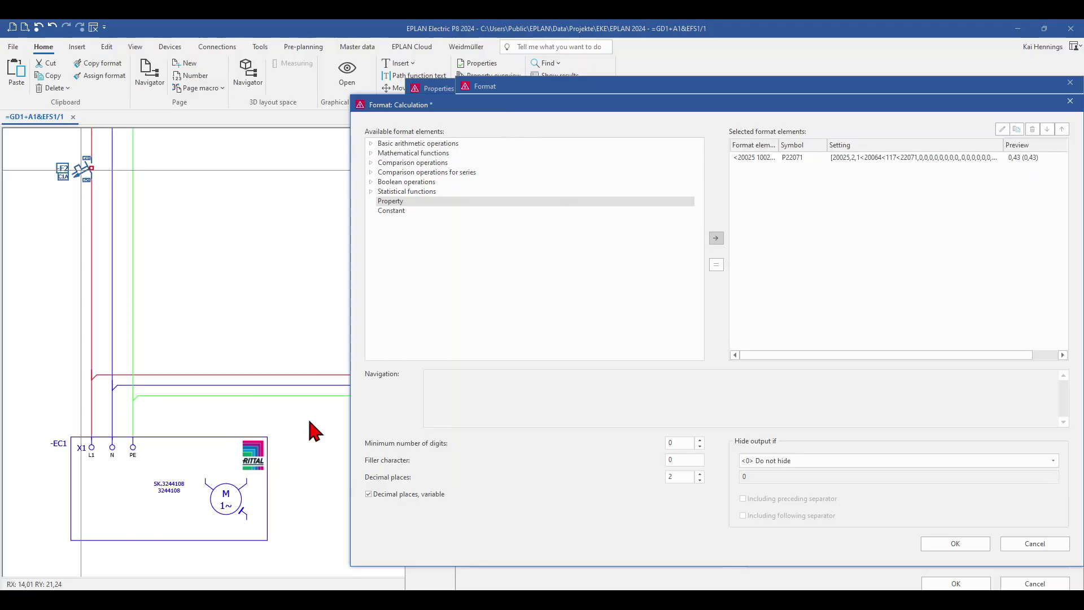
Insert a second Property element in the calculation and navigate through the last function (PLC) via Connection point 2, Target 1 to -EC1
left_click(416, 202)
left_click(716, 238)
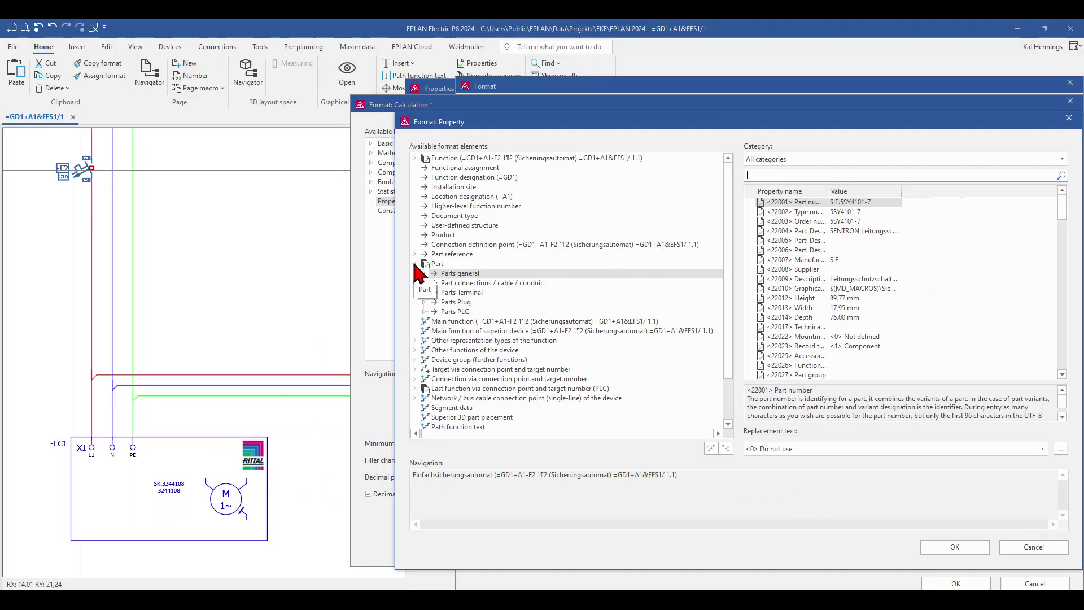
left_click(415, 264)
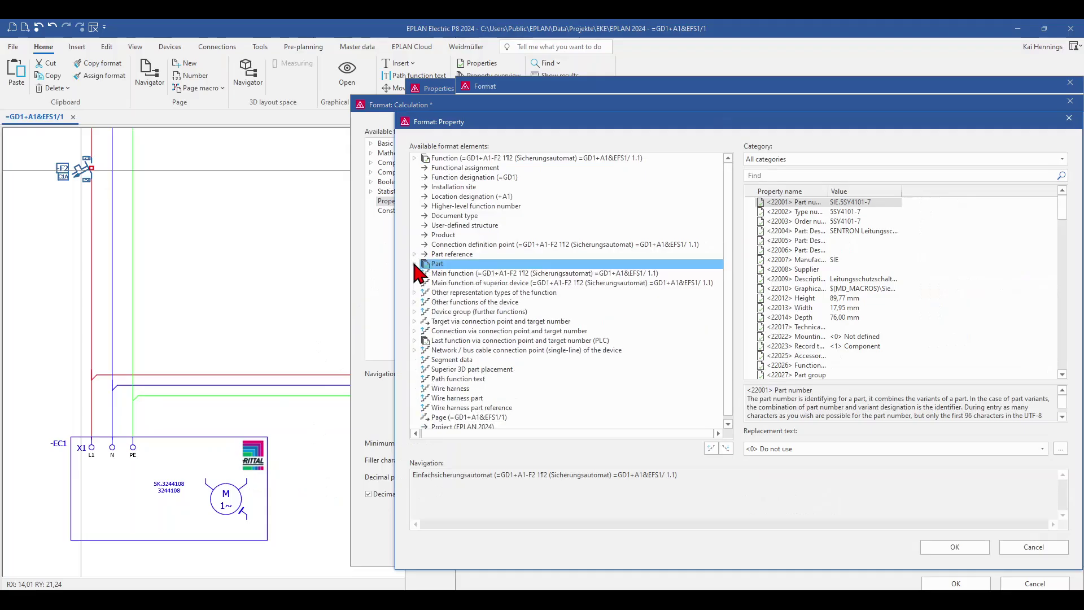
left_click(415, 340)
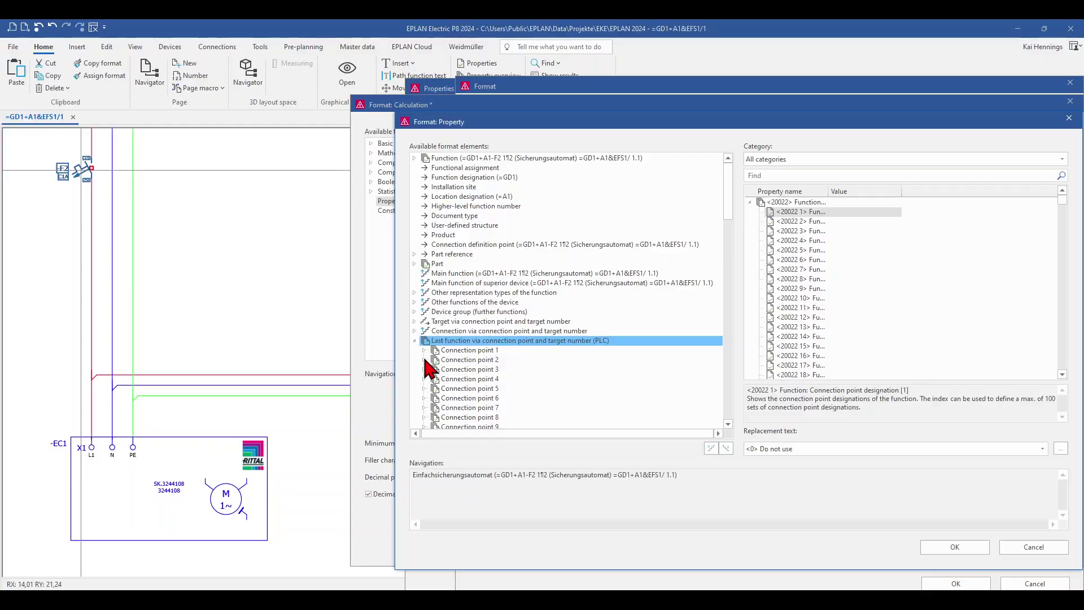
left_click(424, 360)
left_click(486, 339)
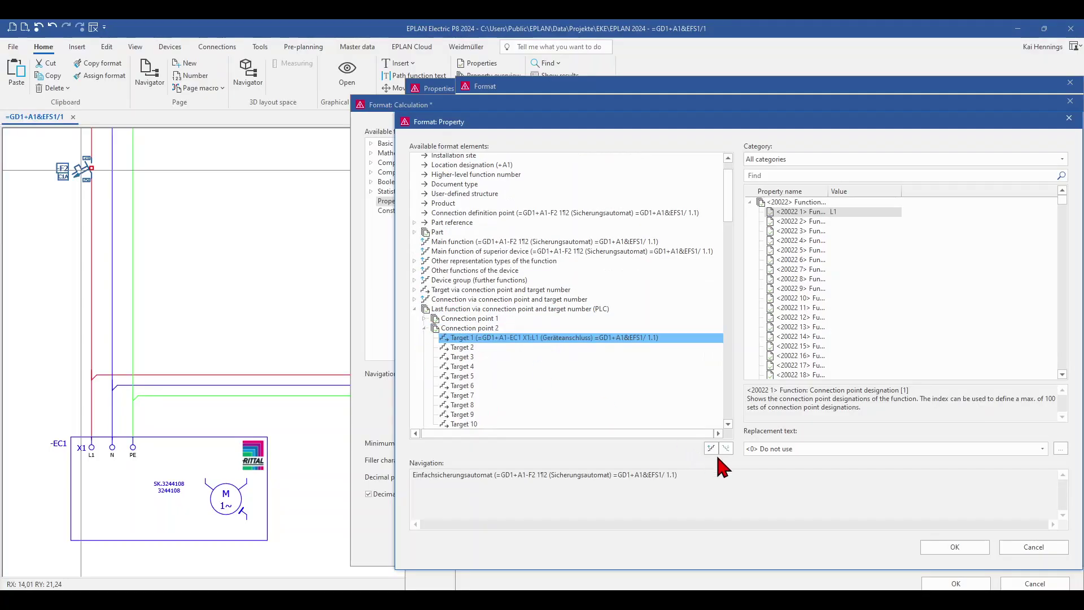
left_click(713, 451)
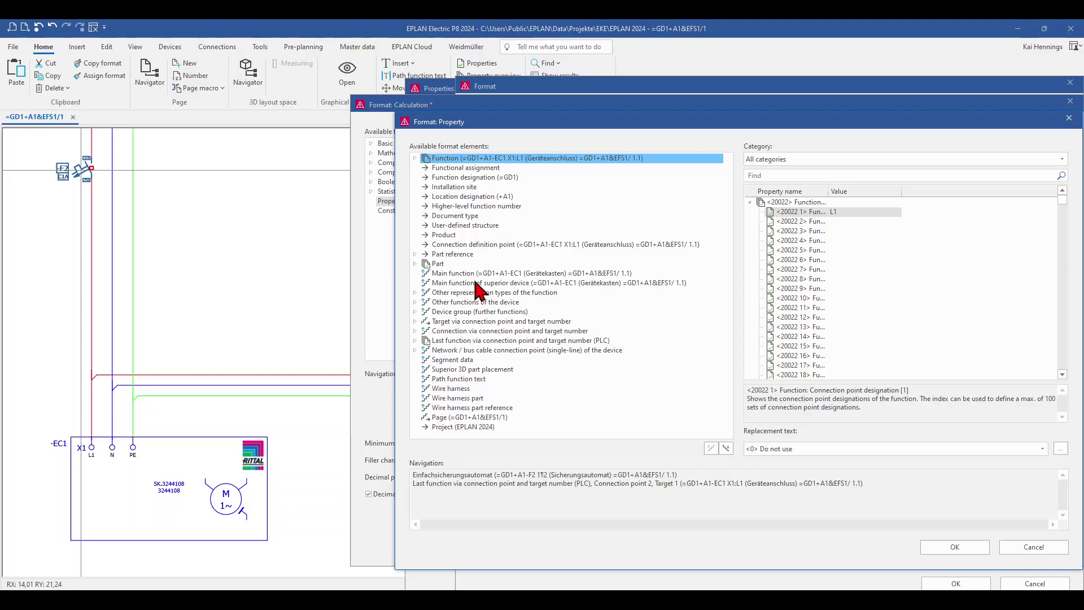
Continue the navigation from -EC1 through the last function (PLC) via Connection point 1, Target 2 to -EC2
left_click(419, 342)
left_click(416, 341)
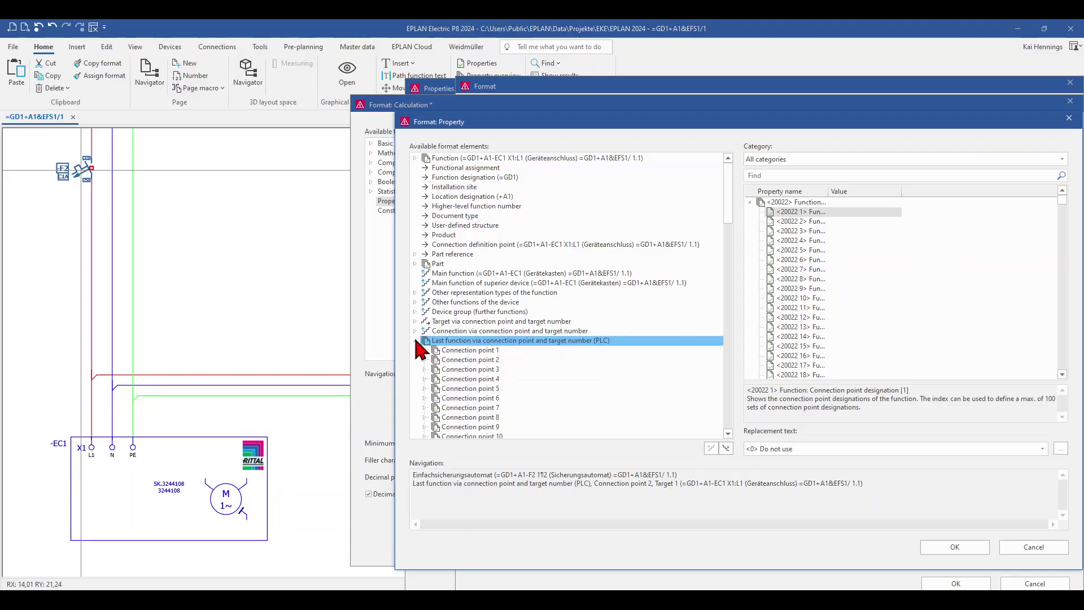
left_click(426, 351)
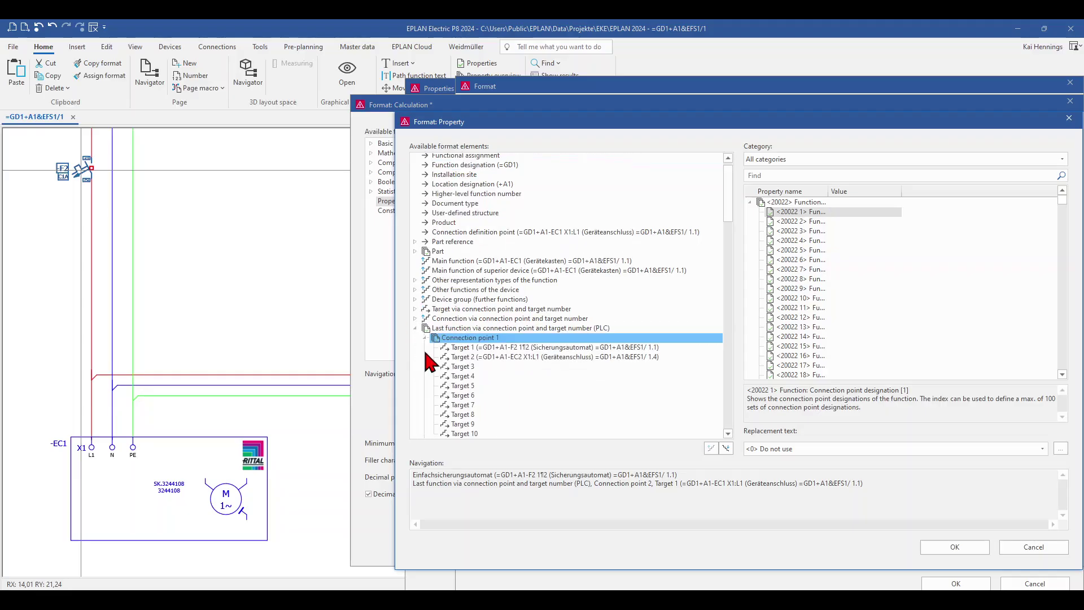
left_click(468, 357)
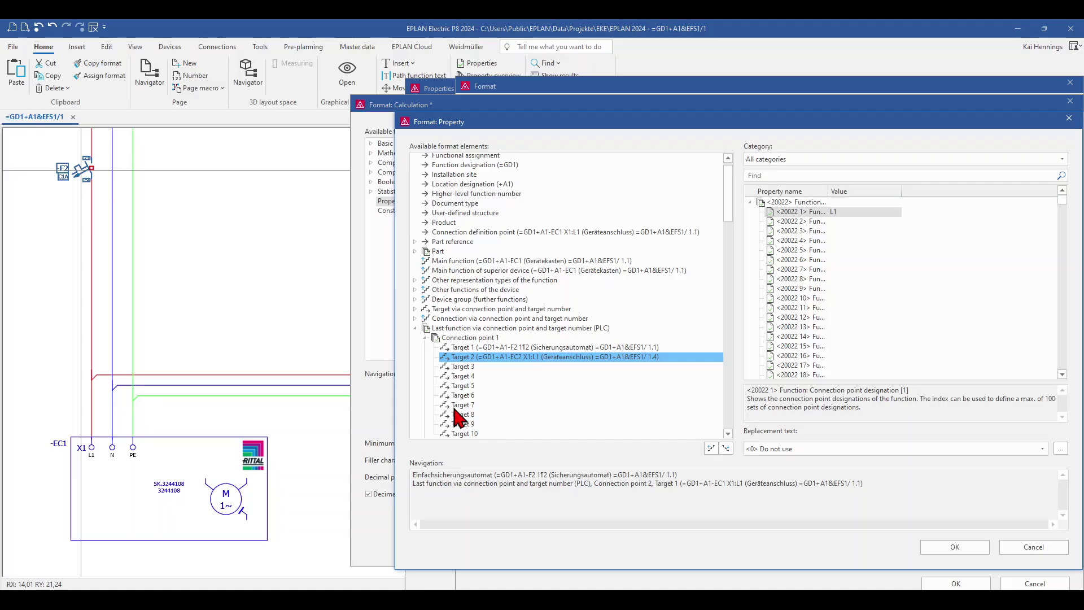
left_click(711, 448)
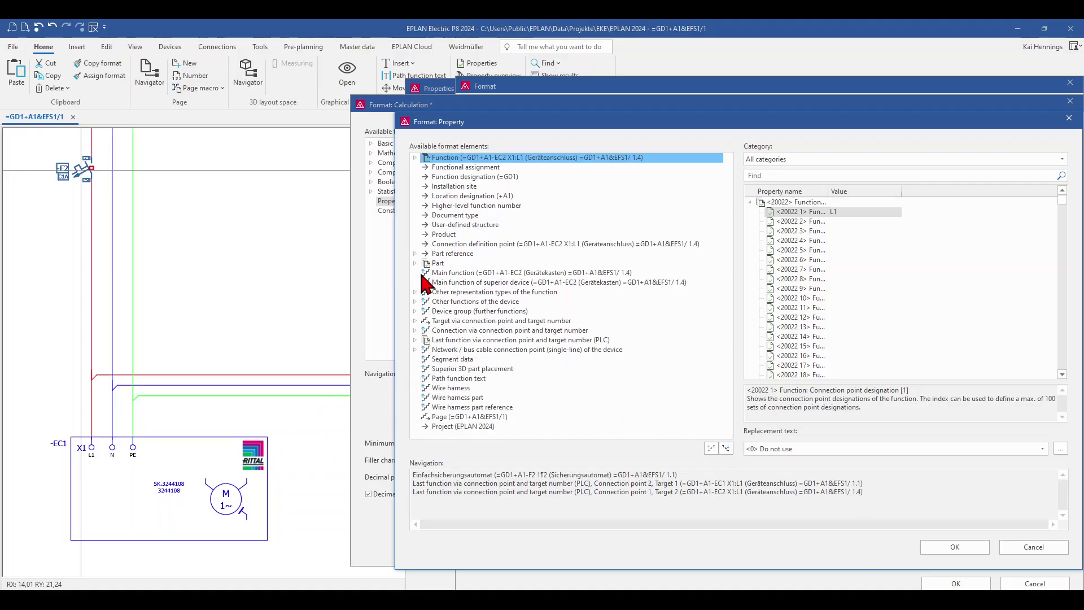
Navigate to the main function of -EC2 and choose its general part property <22071> Current for the calculation
left_click(454, 273)
left_click(711, 448)
left_click(415, 263)
left_click(456, 274)
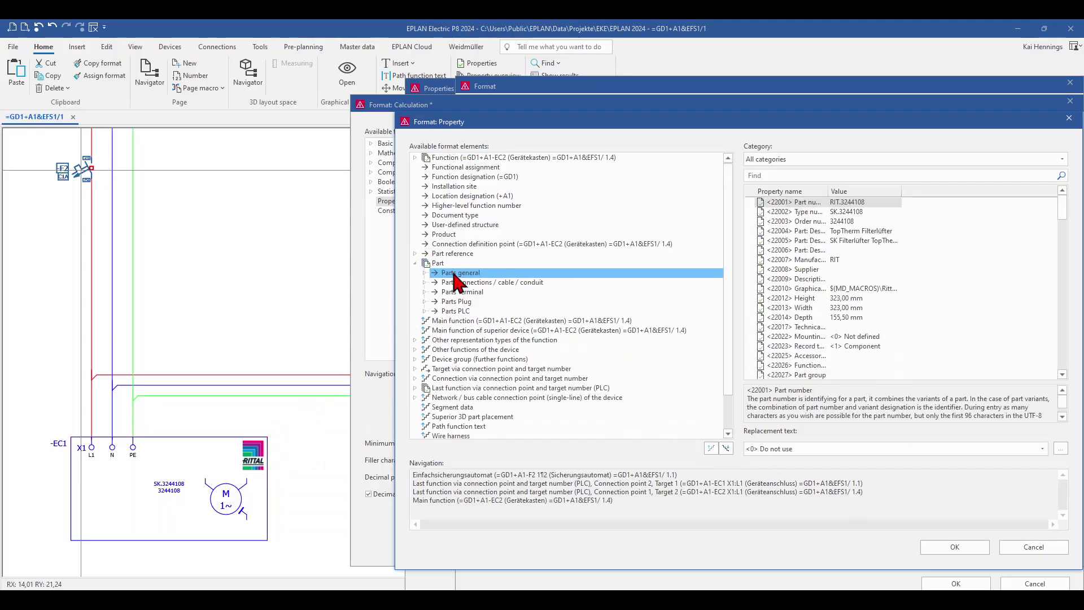
left_click(767, 175)
type("curre")
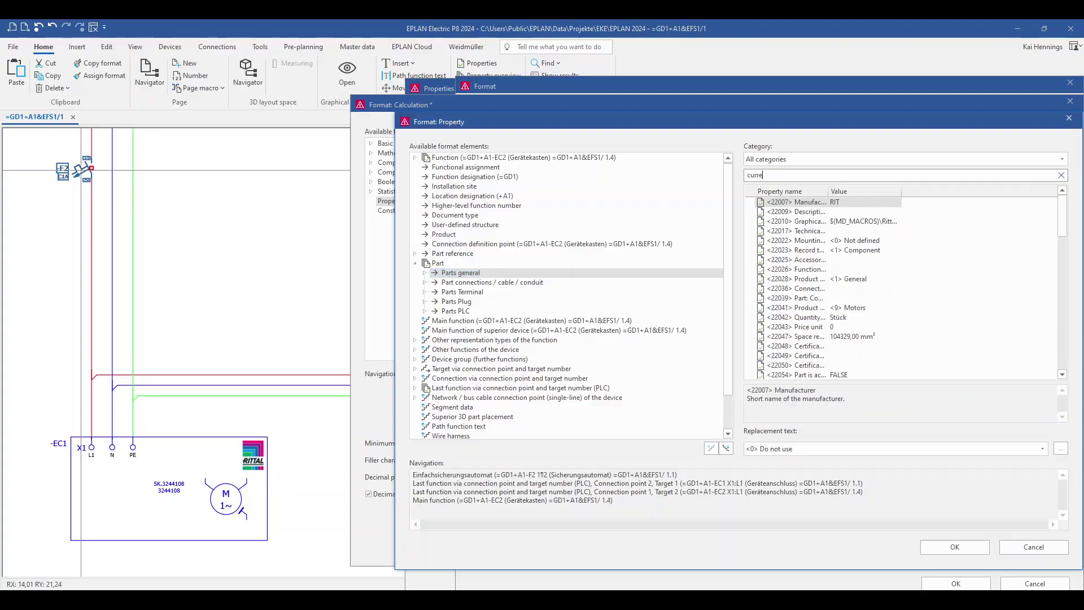
type("n")
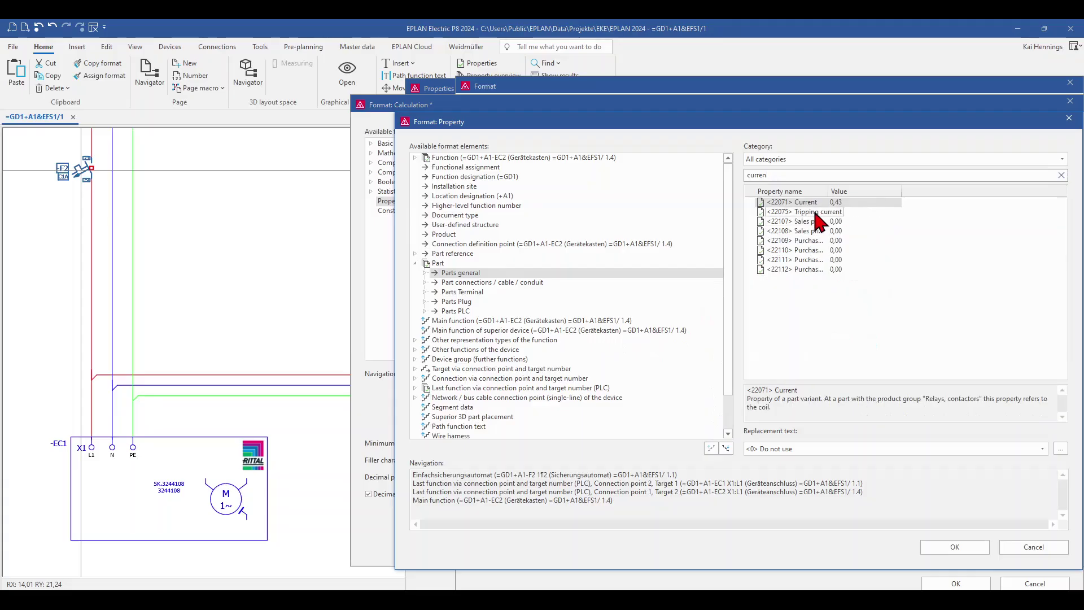
left_click(937, 547)
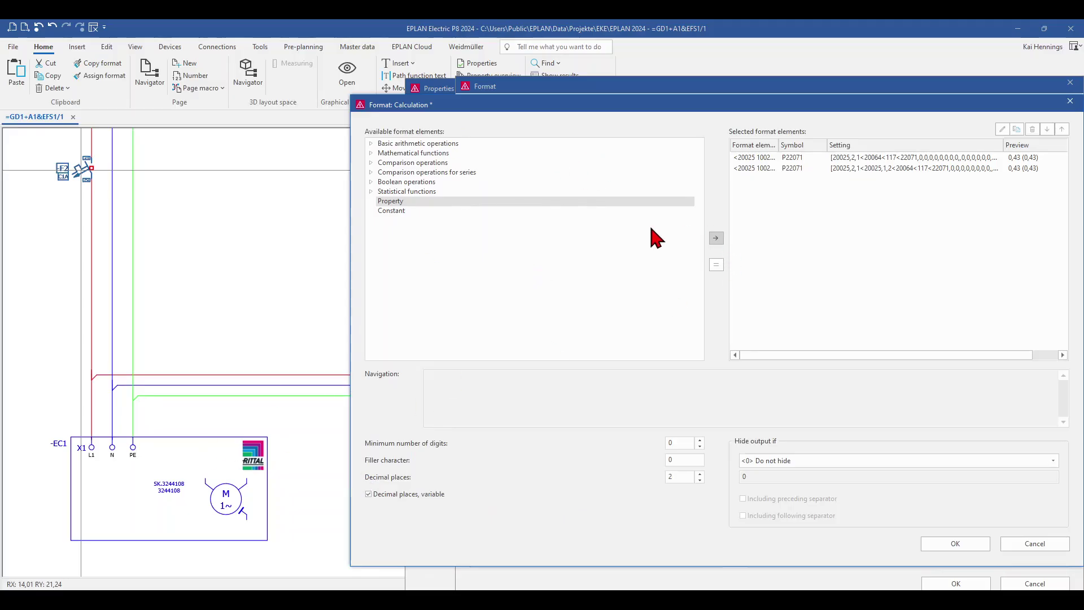
Insert a third Property element in the calculation and navigate through the last function (PLC) via Connection point 2, Target 1 to -EC1
left_click(500, 203)
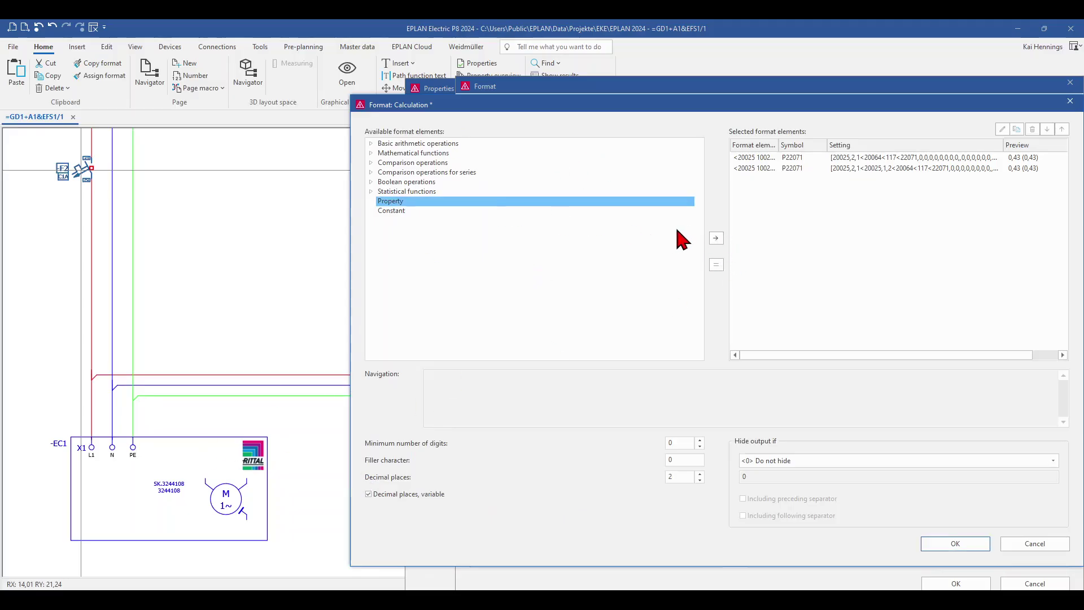
left_click(716, 238)
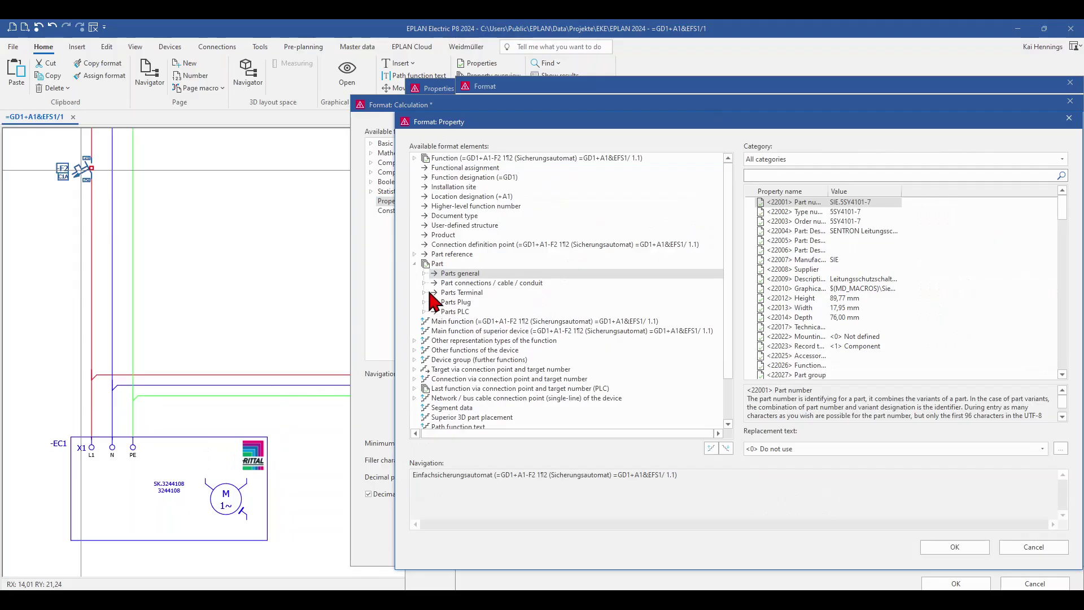
left_click(415, 388)
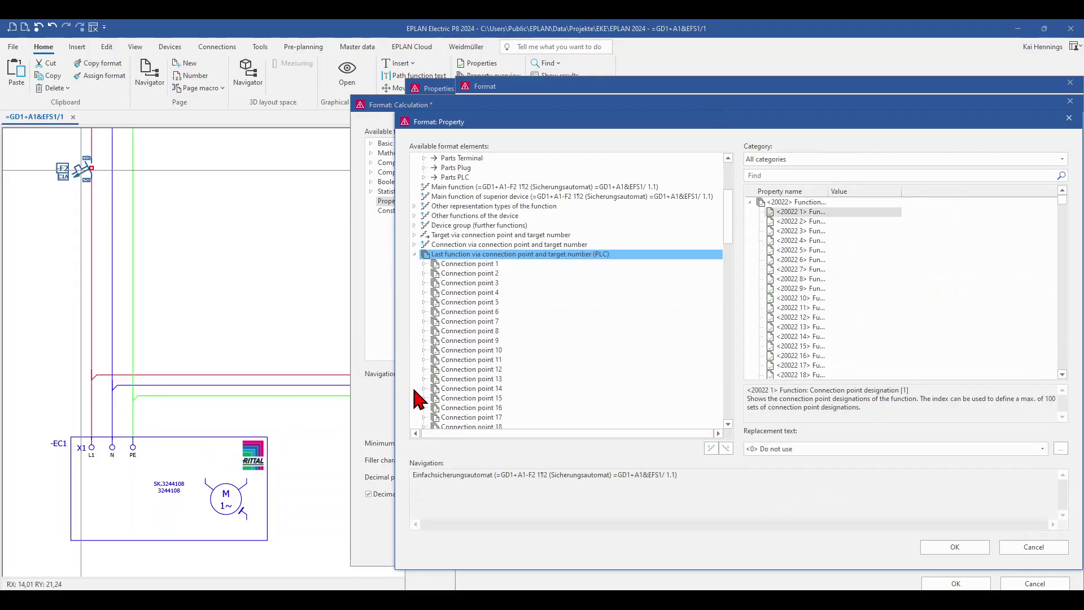
double_click(469, 273)
left_click(505, 294)
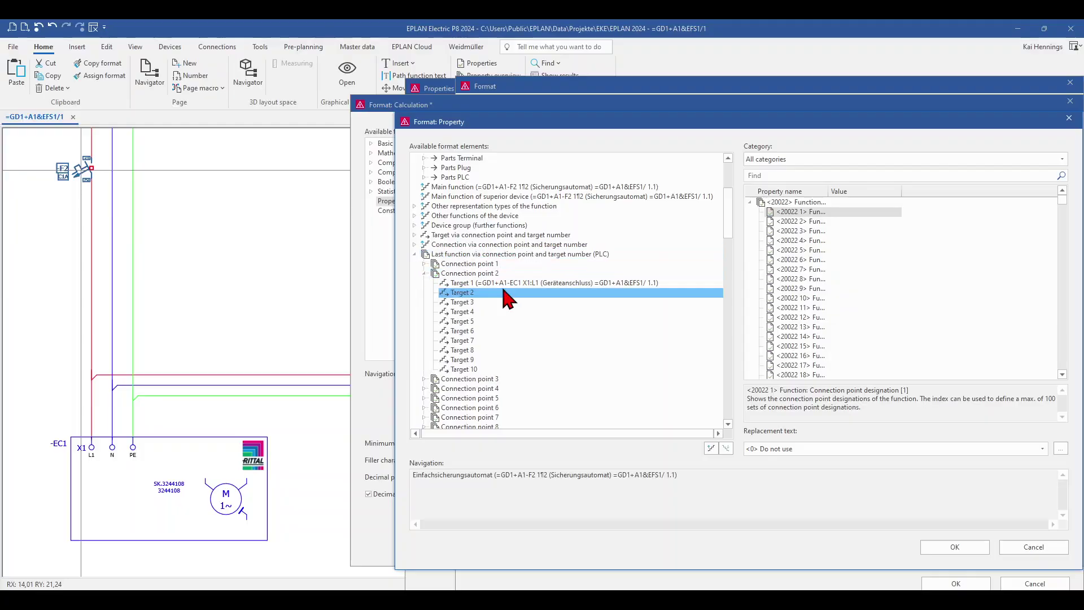
left_click(522, 284)
left_click(711, 448)
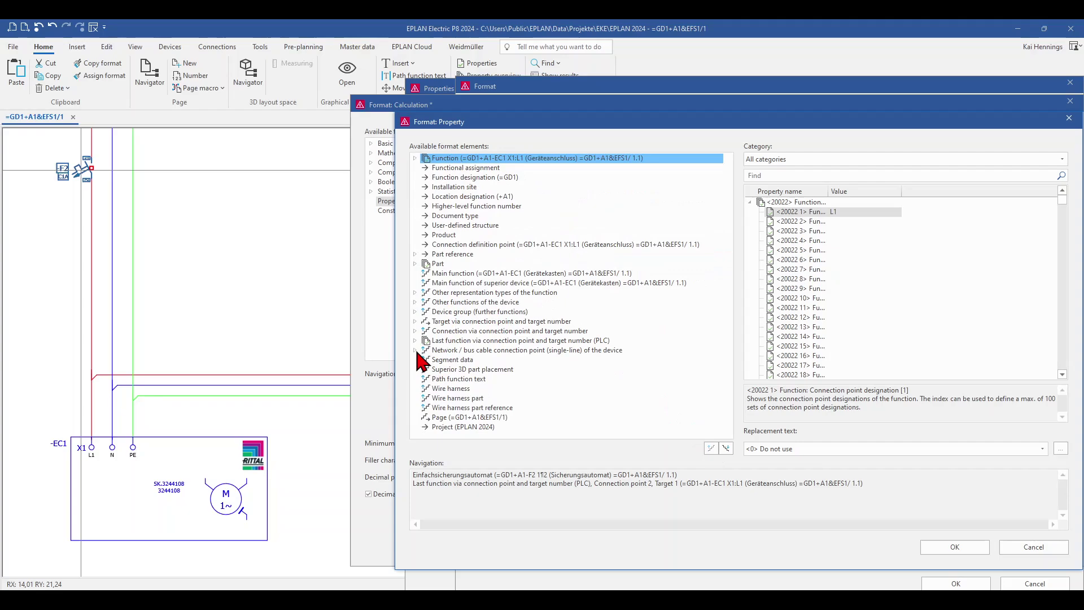
Extend the third element's navigation from -EC1 through the last function (PLC) via Connection point 1, Target 2 to -EC2
double_click(421, 341)
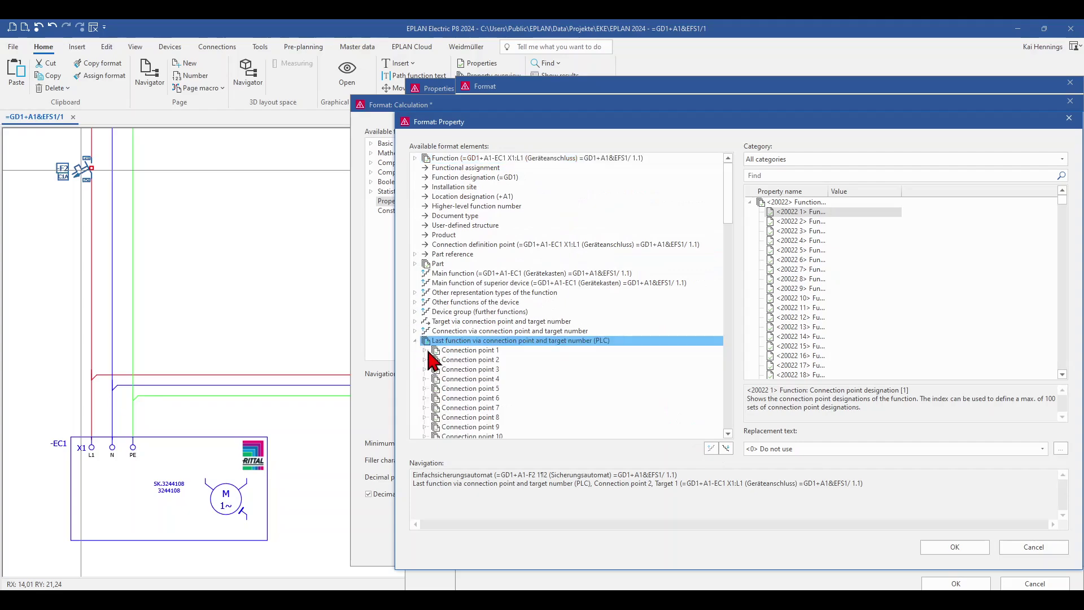
double_click(430, 351)
left_click(496, 348)
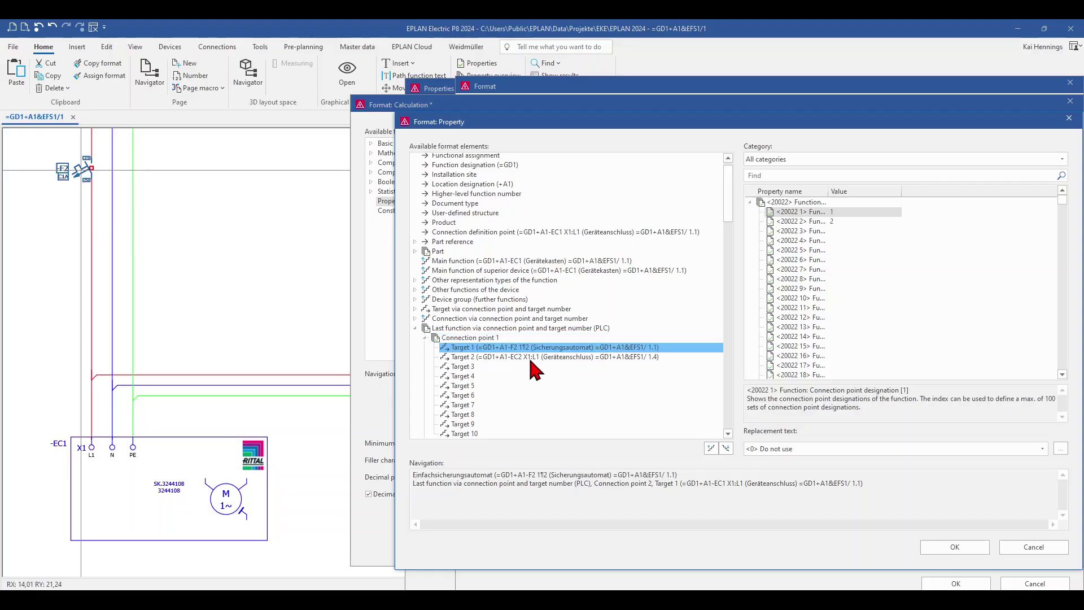
left_click(538, 358)
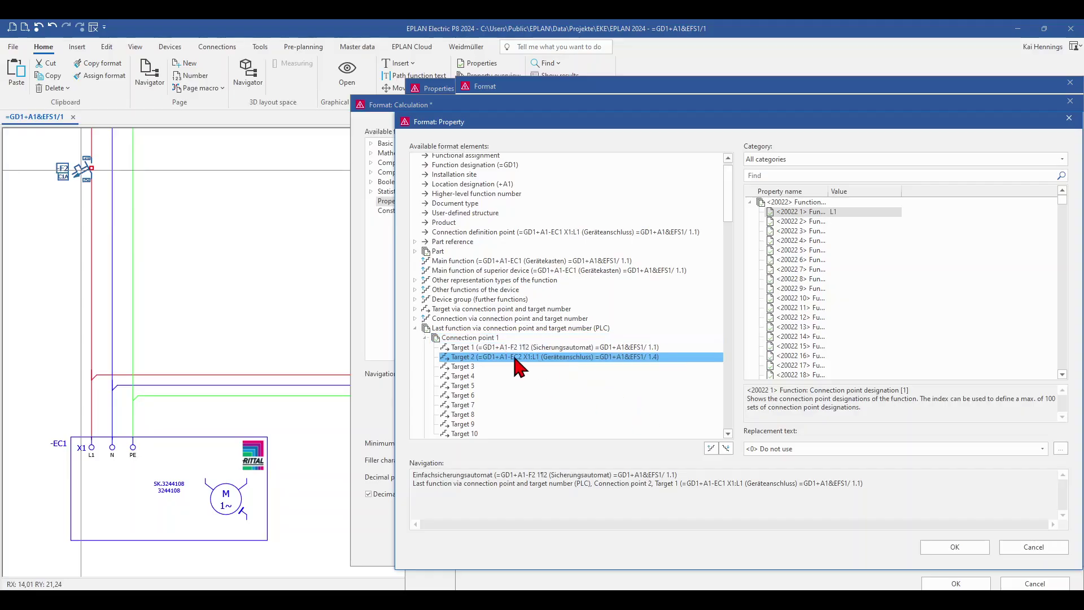
left_click(711, 448)
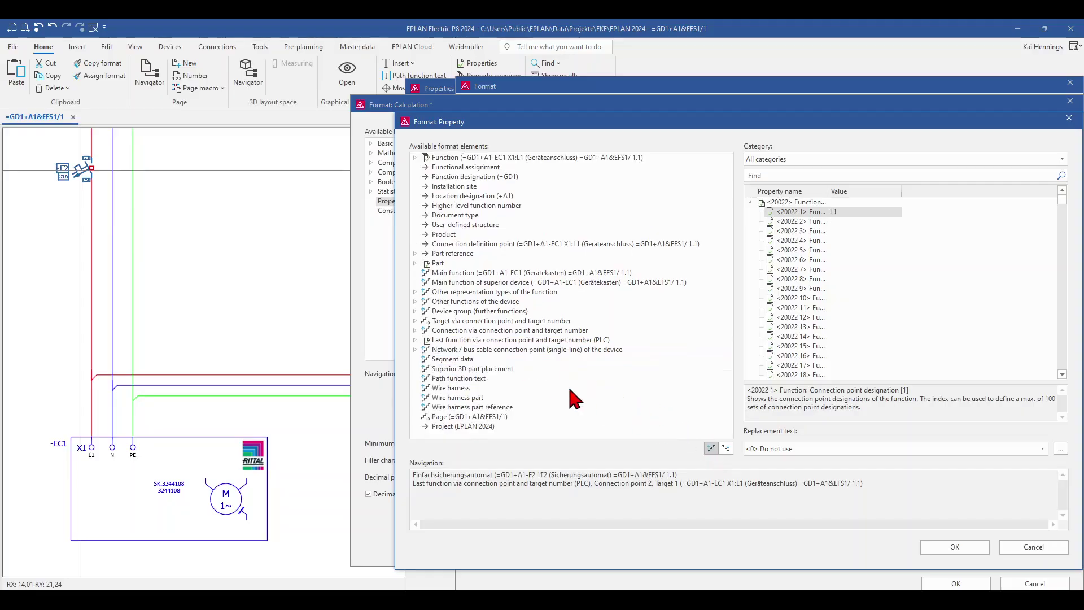
Navigate onward from -EC2 through the last function (PLC) via Connection point 1, Target 2 to -EC3
left_click(416, 339)
left_click(425, 349)
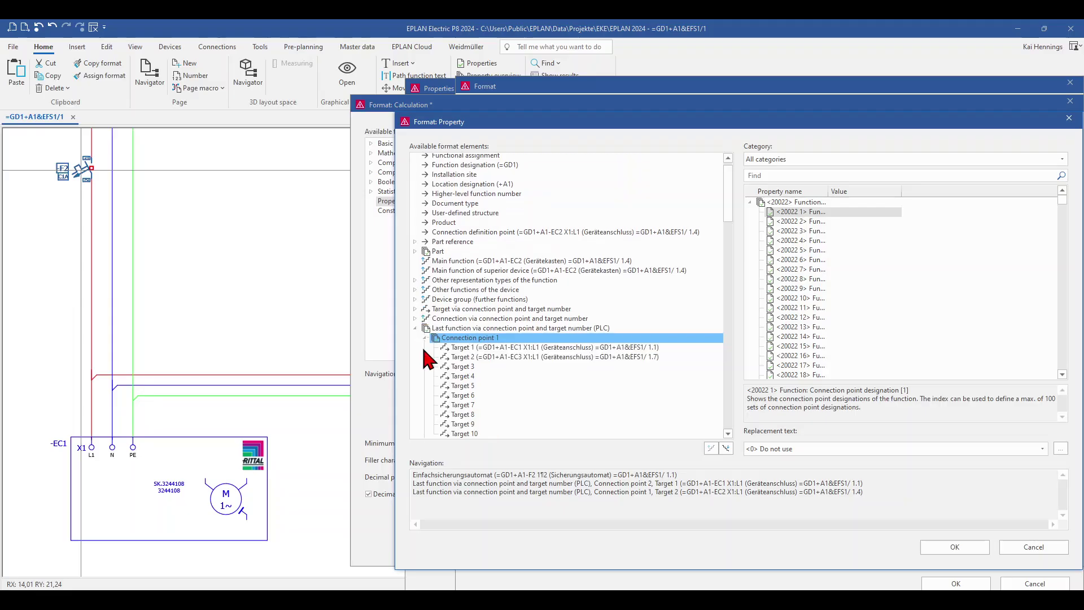
left_click(521, 358)
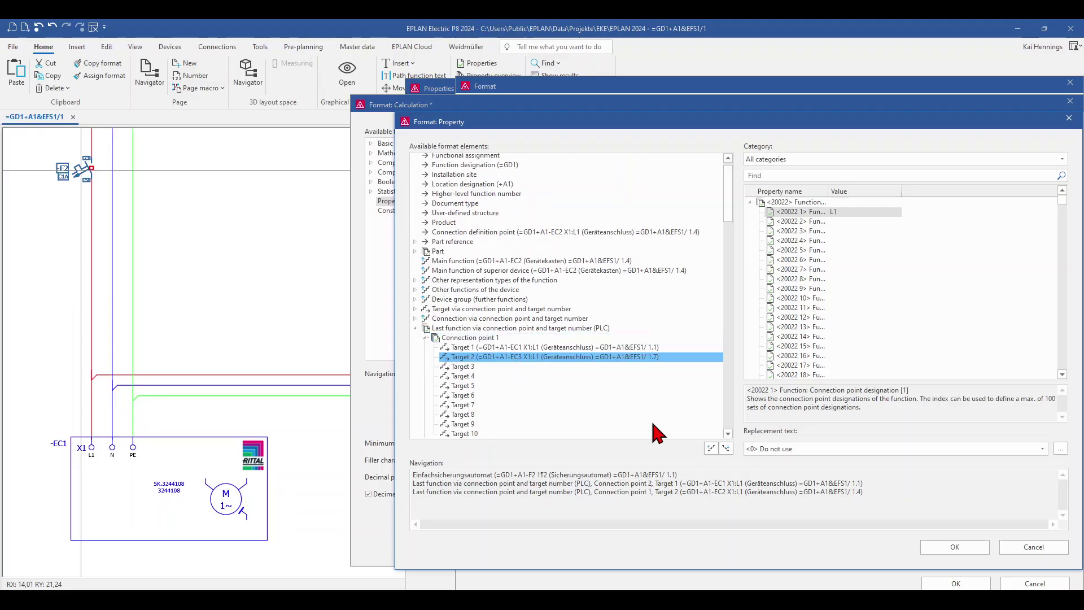
left_click(712, 447)
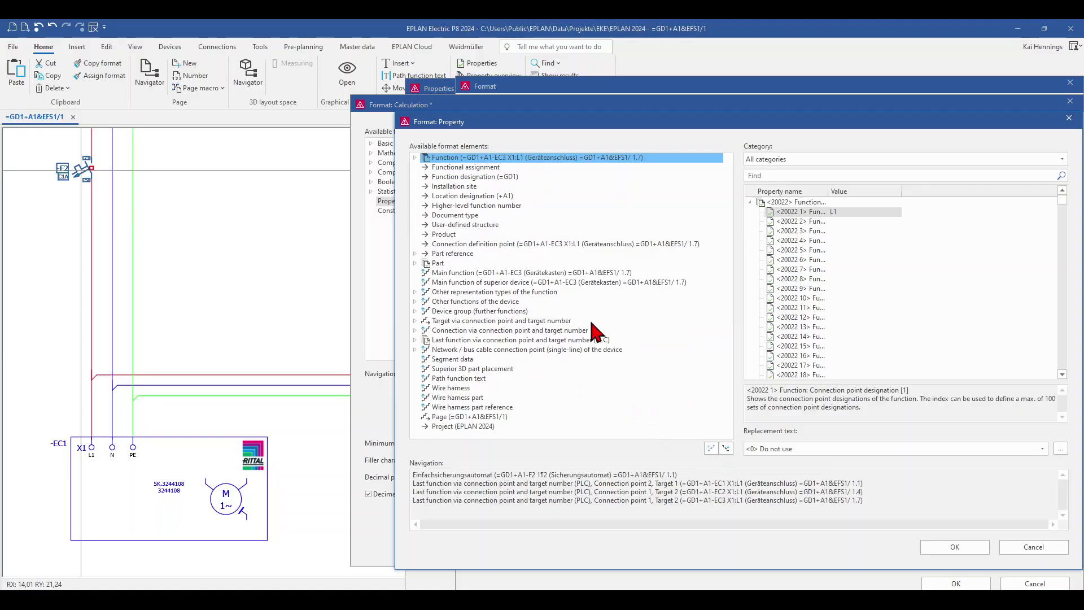
Navigate to the main function of -EC3 and choose its general part property <22071> Current for the calculation
left_click(441, 273)
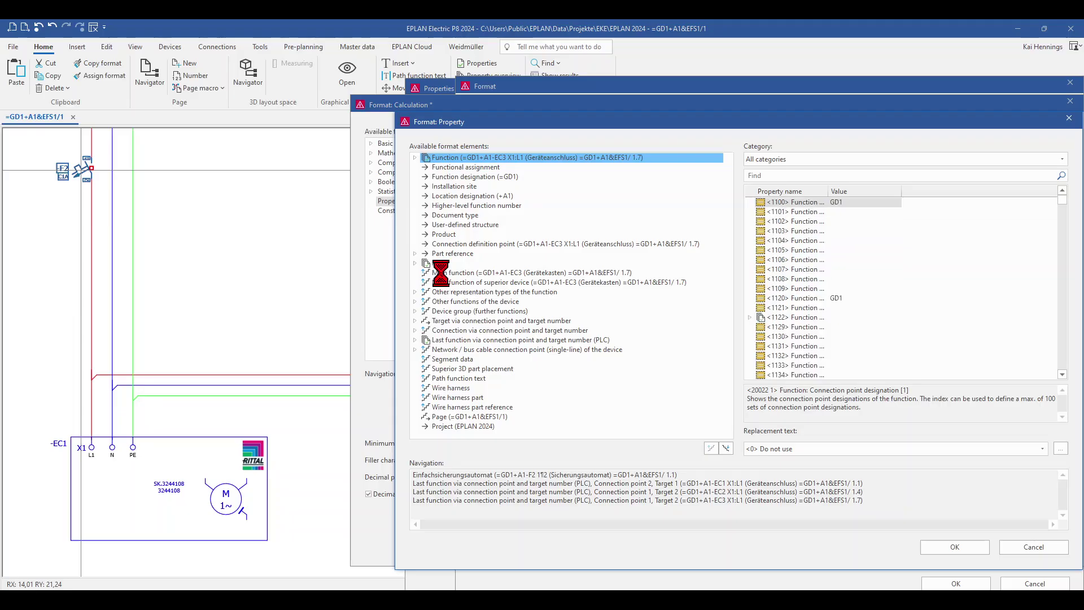
left_click(711, 448)
left_click(415, 264)
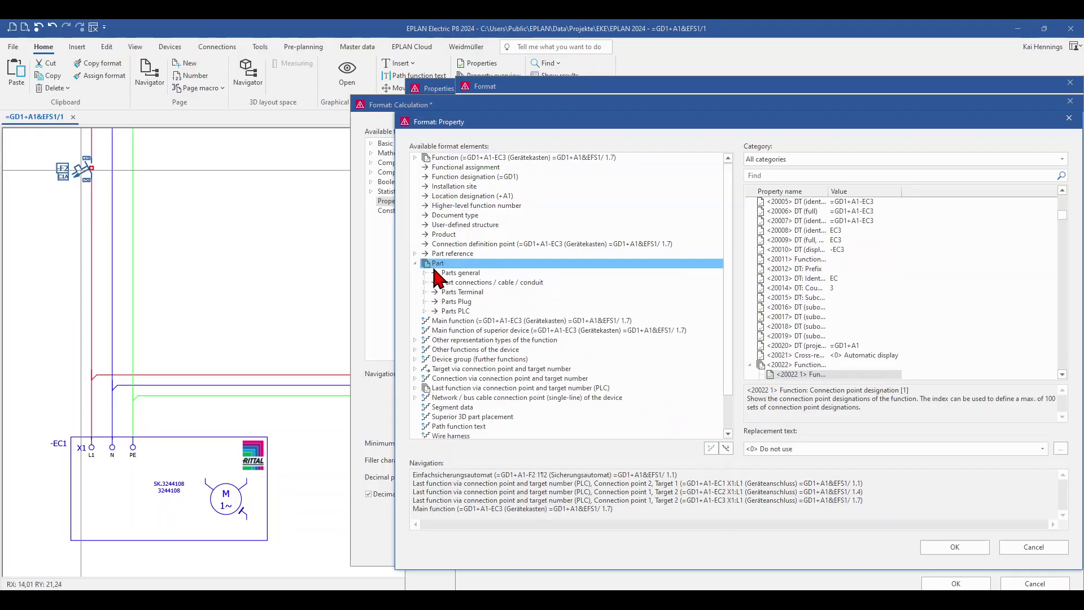
left_click(460, 273)
left_click(775, 176)
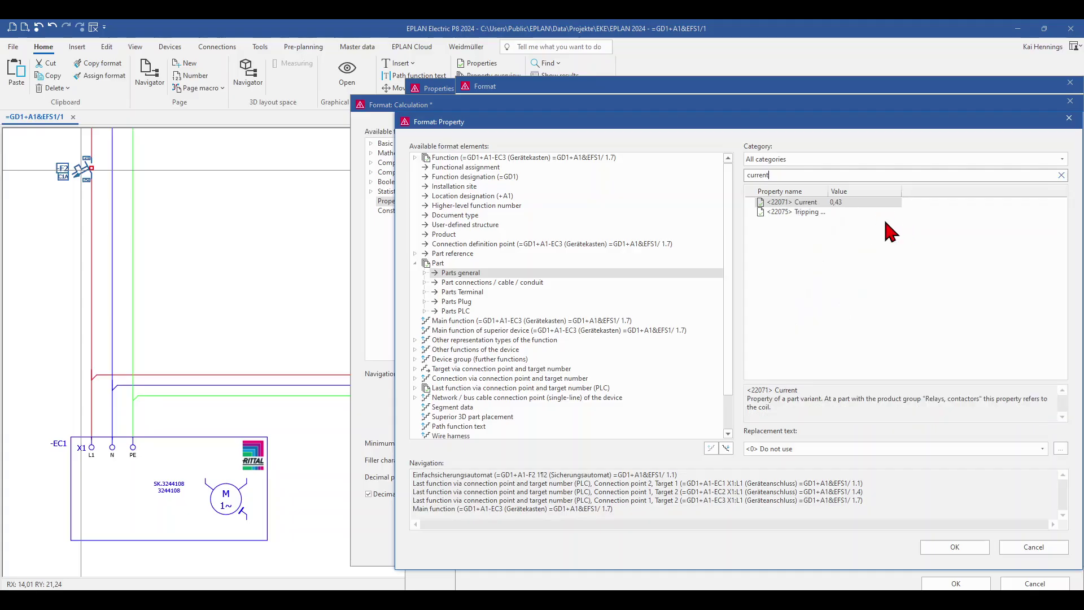
left_click(805, 203)
left_click(935, 547)
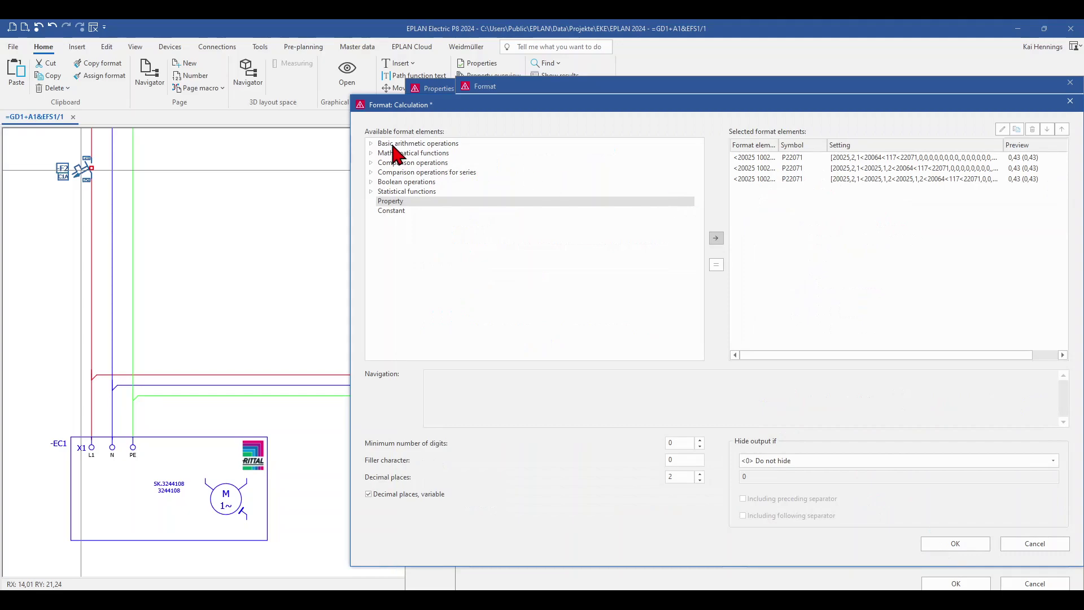
Add two + operators from the basic arithmetic operations to the calculation
left_click(371, 144)
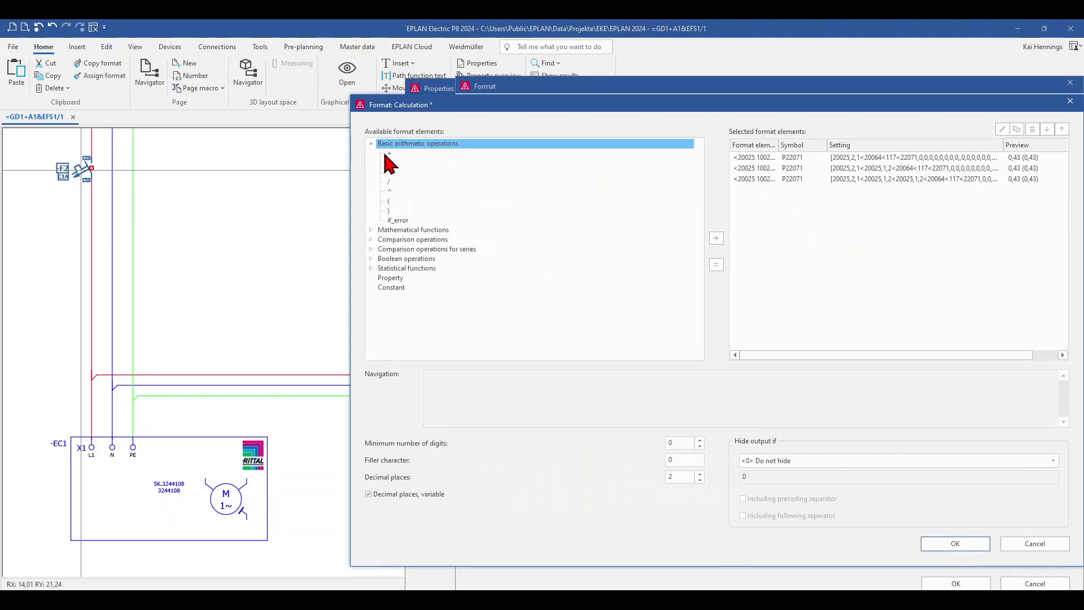
left_click(387, 155)
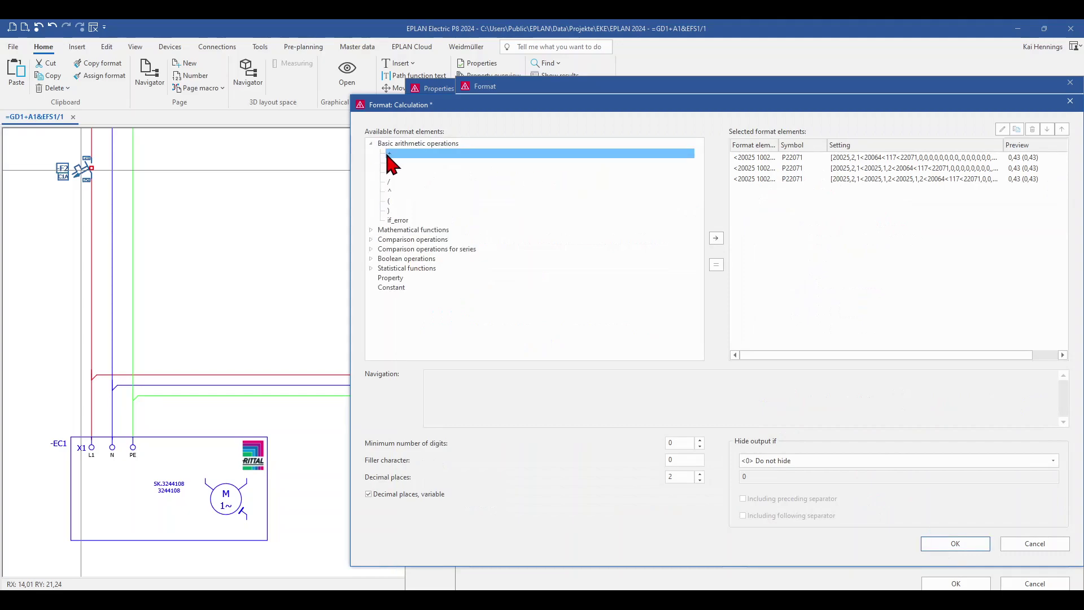
double_click(716, 238)
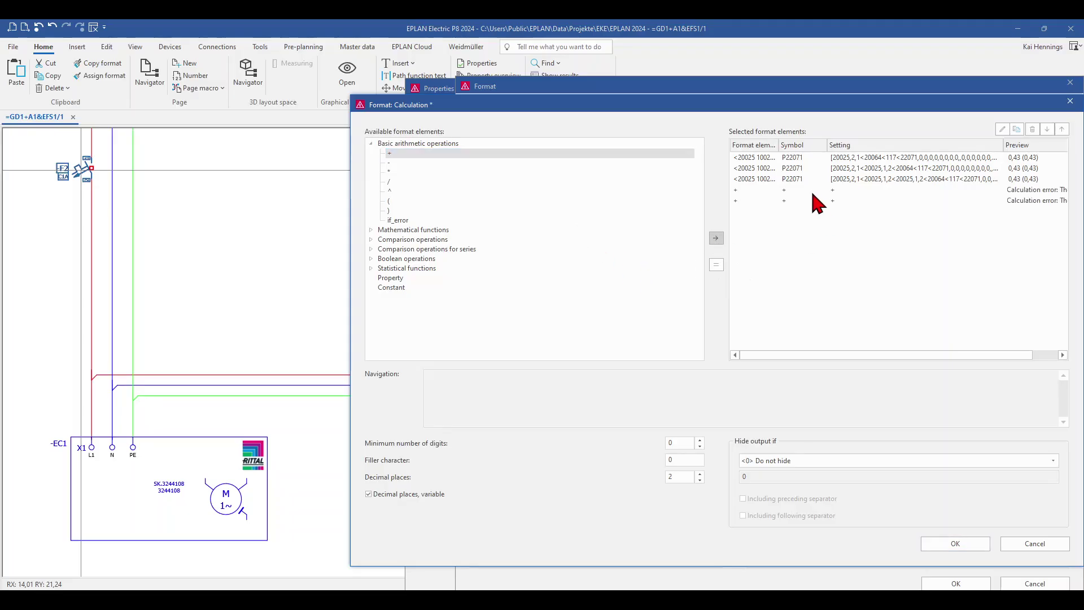
Move the two + operators between the three current properties, apply the calculation and check its result in the format preview
left_click(959, 190)
left_click(1062, 130)
left_click(1061, 129)
left_click(921, 201)
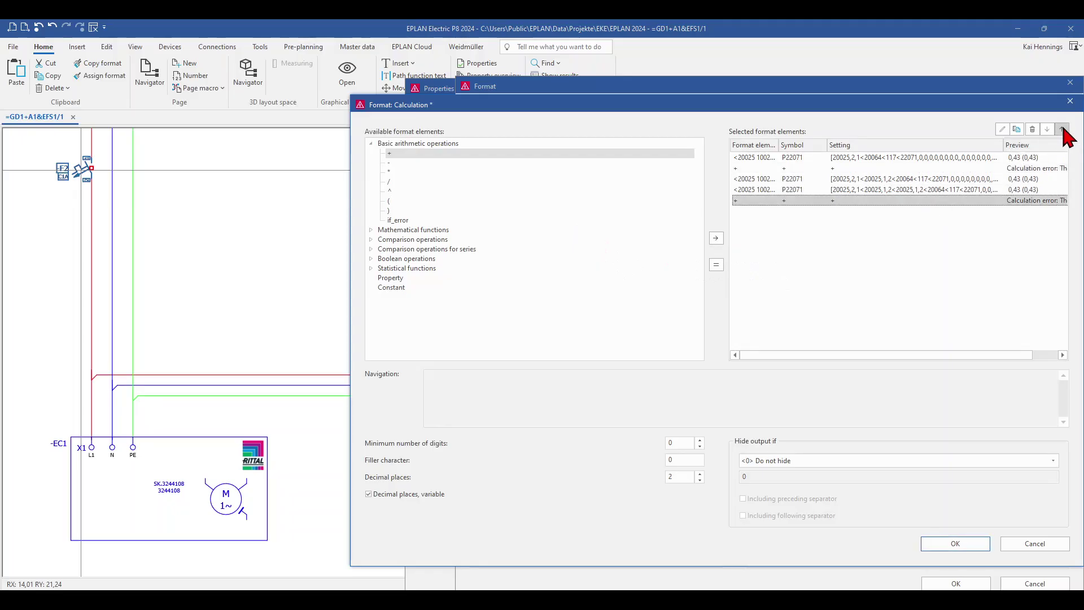
left_click(1062, 130)
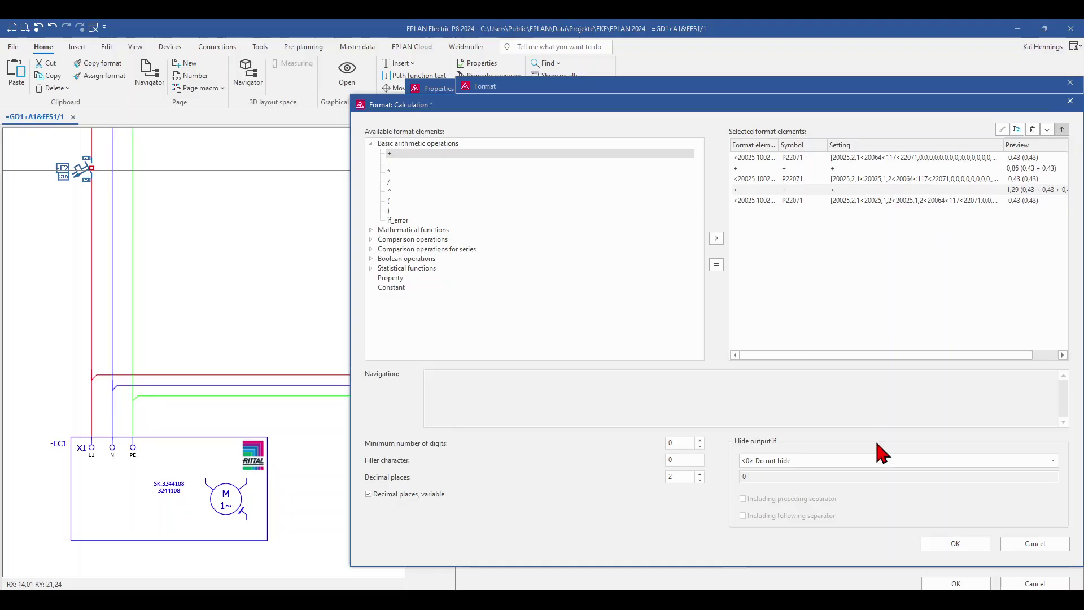
left_click(946, 541)
double_click(769, 516)
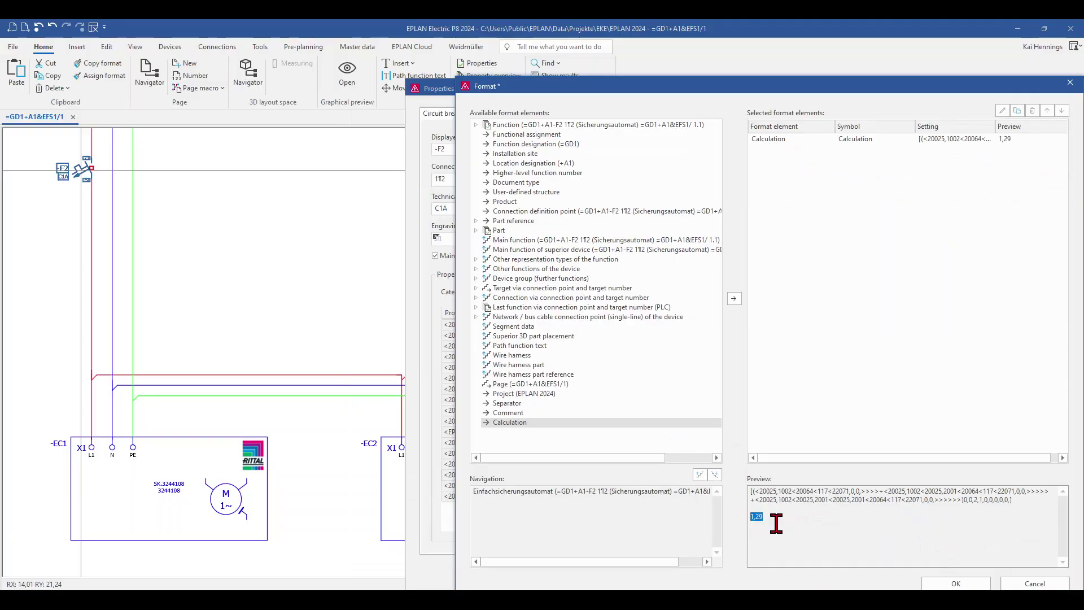
Confirm the format, apply the properties of circuit breaker -F2 and check the summed current displayed beneath it
left_click(942, 585)
left_click(1036, 575)
left_click(879, 573)
left_click(145, 205)
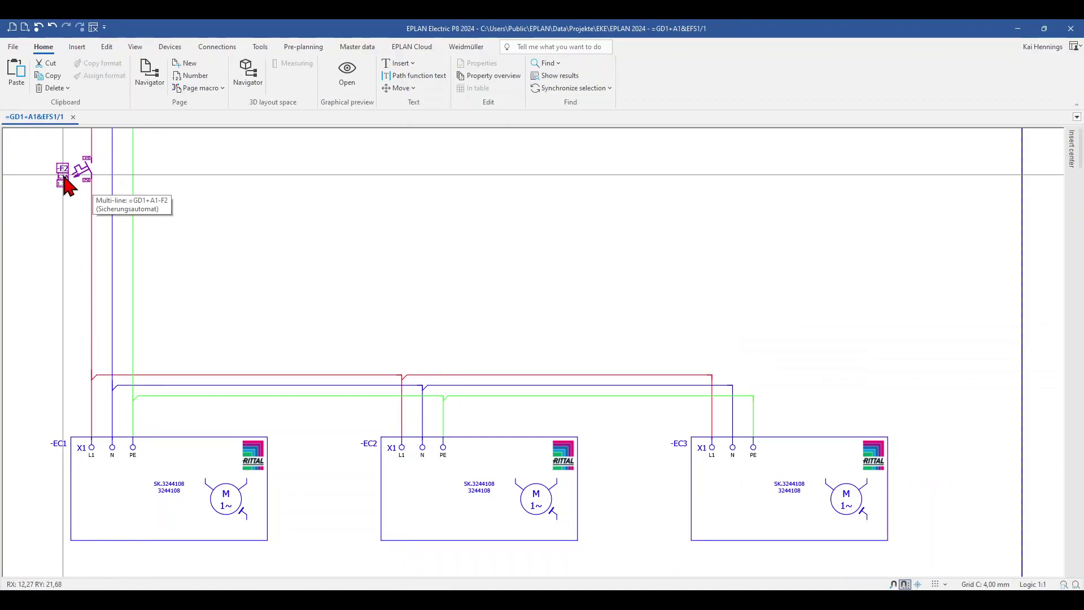
scroll(65, 186, "up", 4)
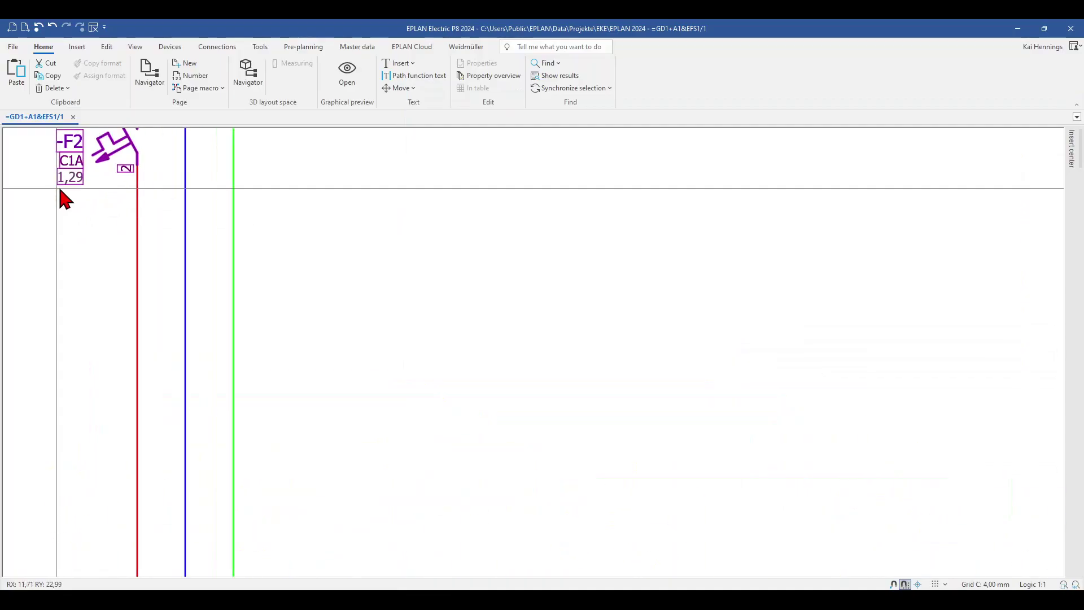
scroll(85, 191, "down", 4)
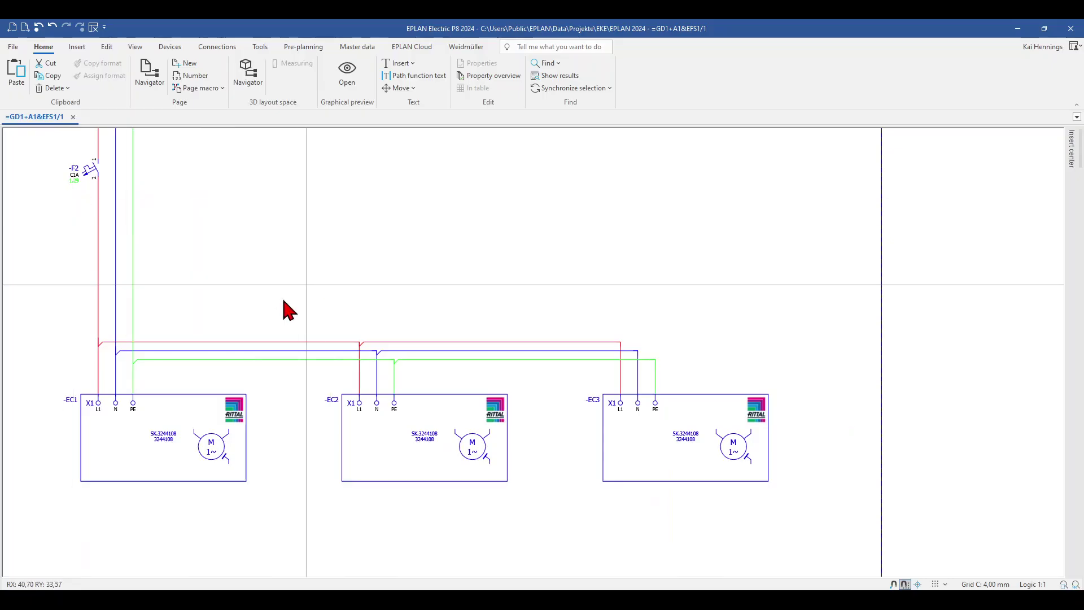
Interrupt the red L1 connection between -EC1 and -EC2 with a break point, update the connections and check the current at -F2
key("F7")
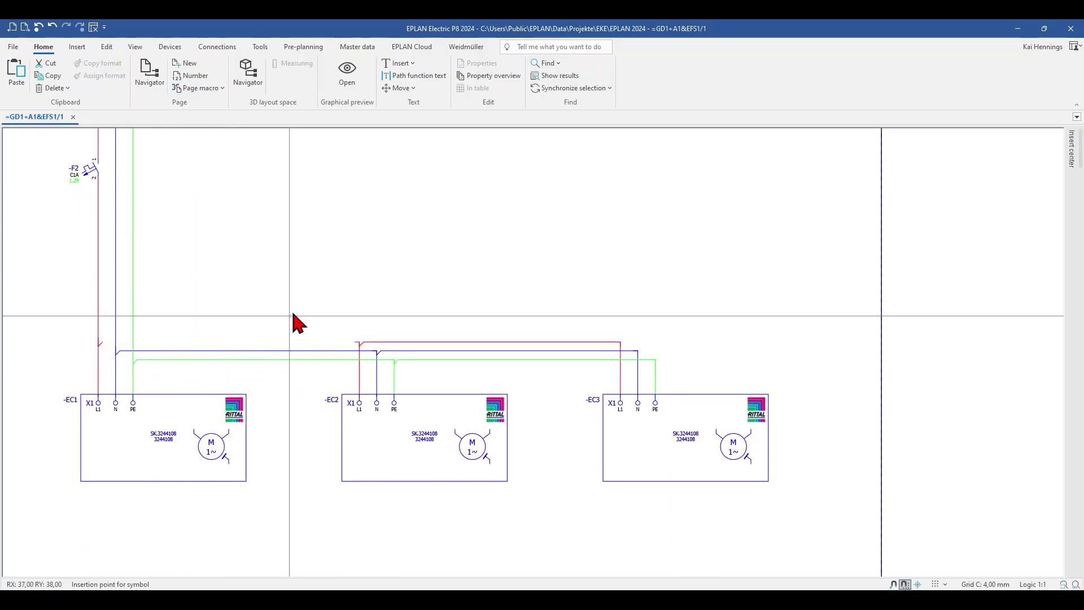
left_click(217, 47)
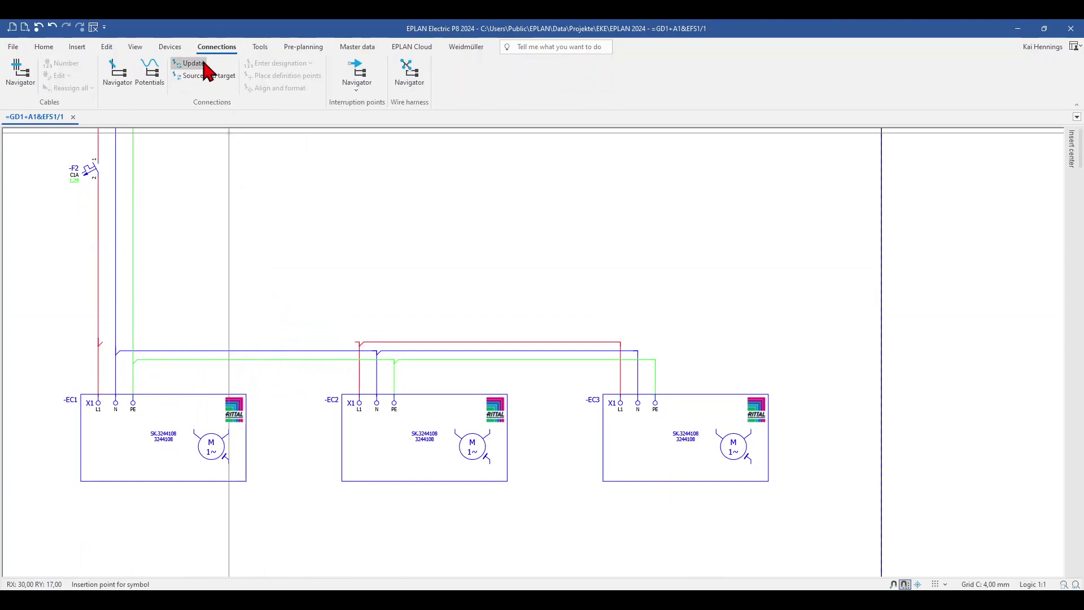
left_click(203, 63)
scroll(48, 192, "up", 3)
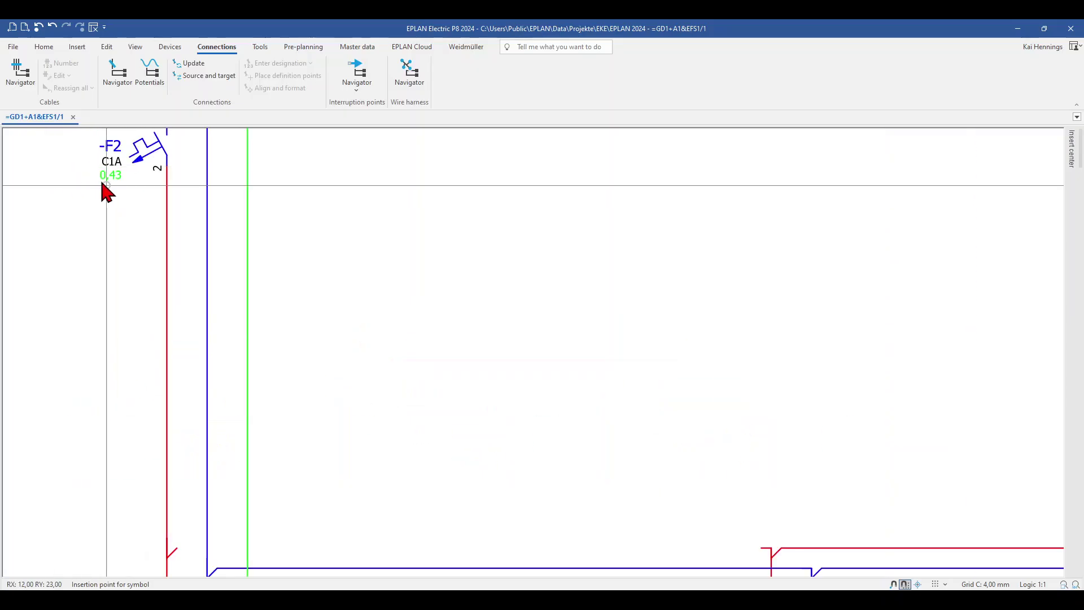
scroll(106, 192, "down", 3)
scroll(85, 421, "down", 2)
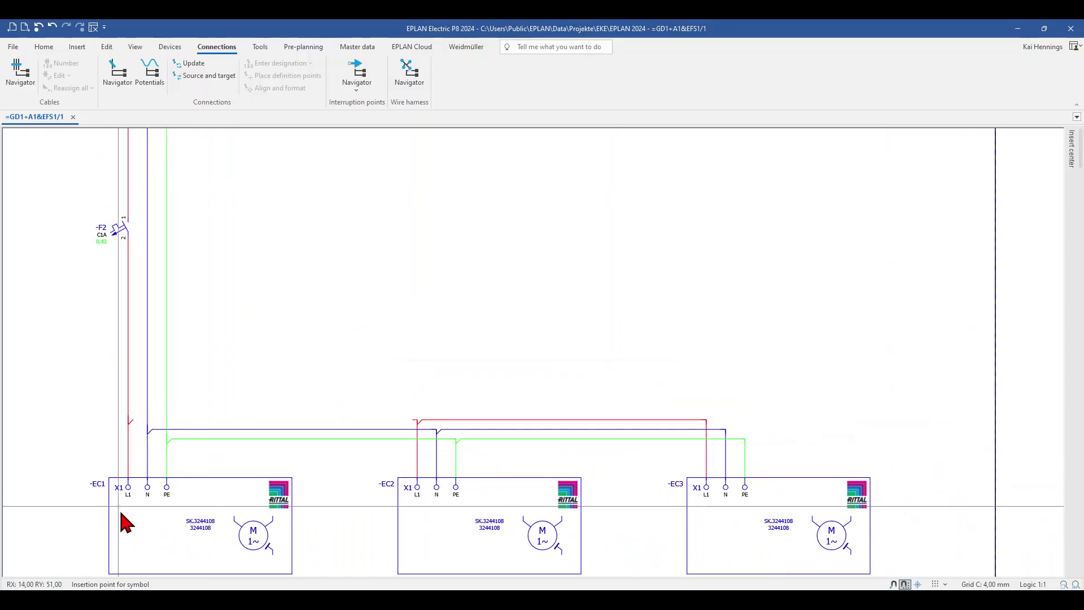
Delete the break point in the red L1 line between -EC1 and -EC2 and update the connections
key("ctrl+a")
left_click_drag(238, 379, 266, 436)
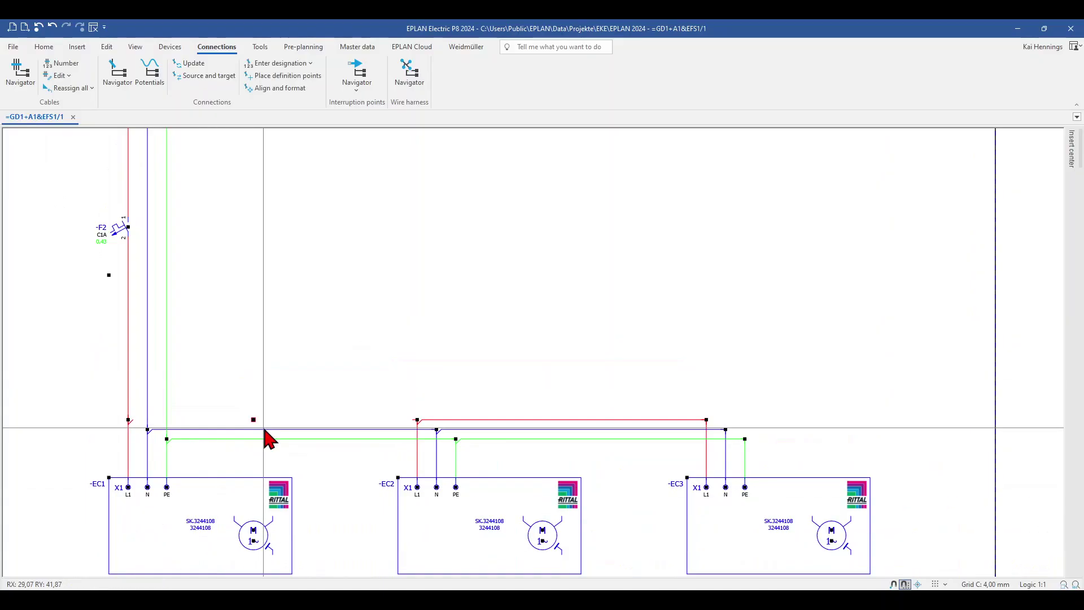
key("Delete")
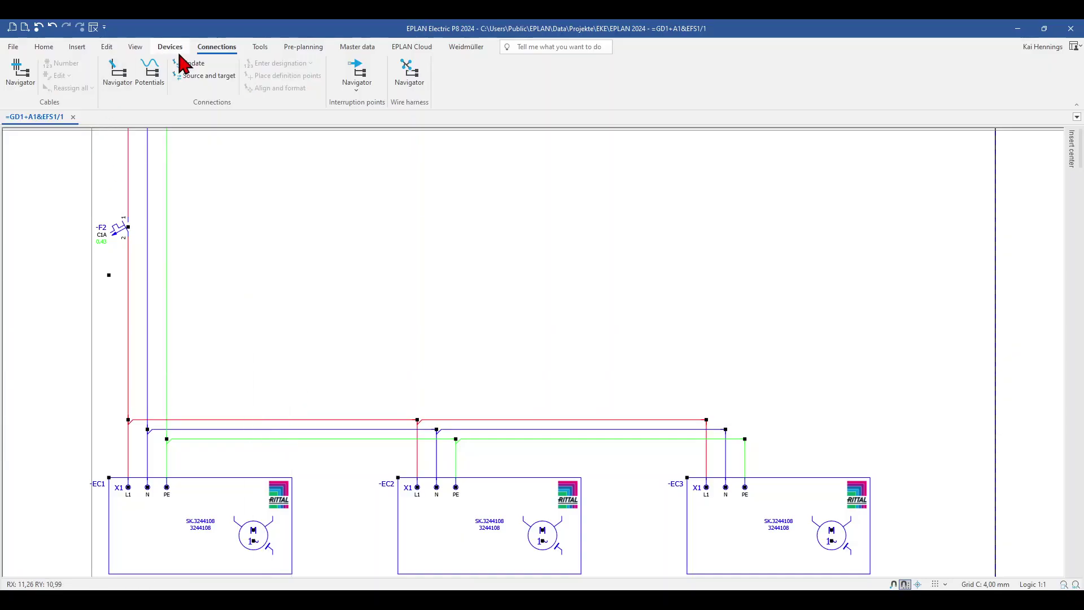
left_click(194, 63)
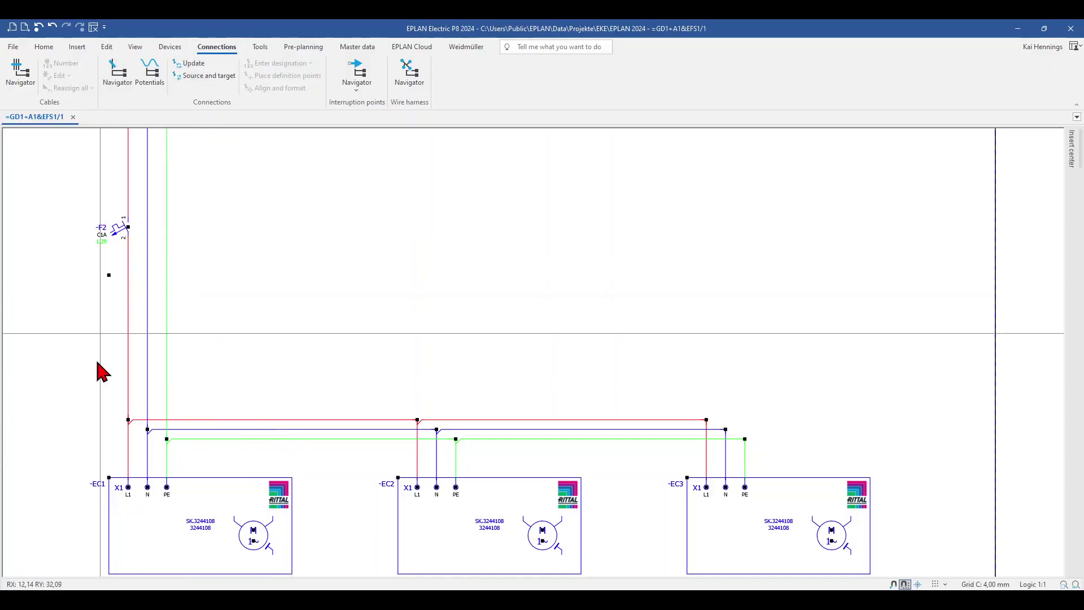
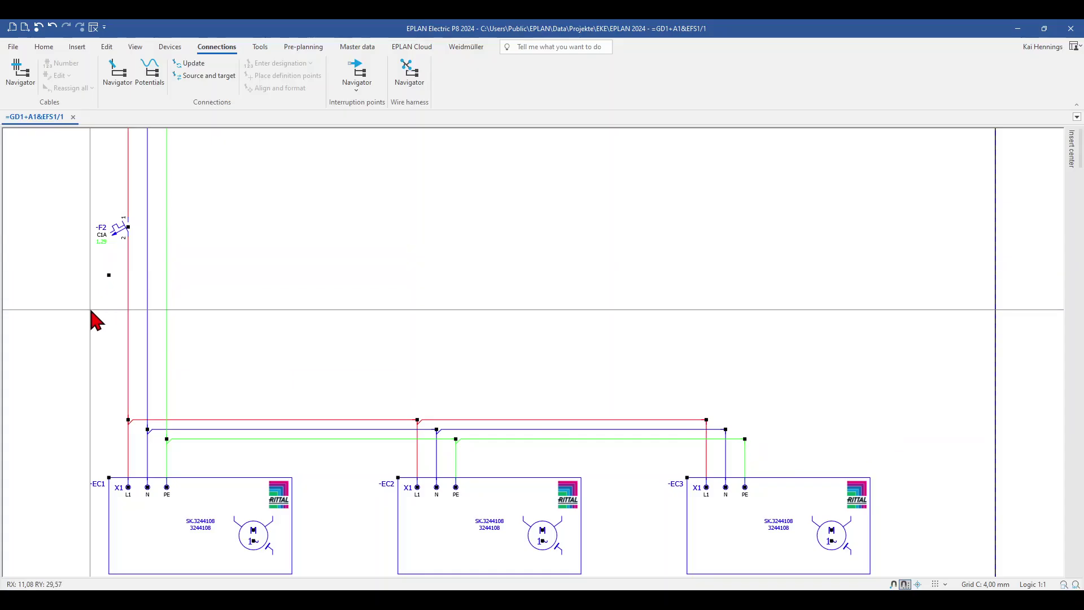
Open the properties of -F2 and start a Calculation element in Block property: Format [2]
middle_click_drag(91, 271, 118, 231)
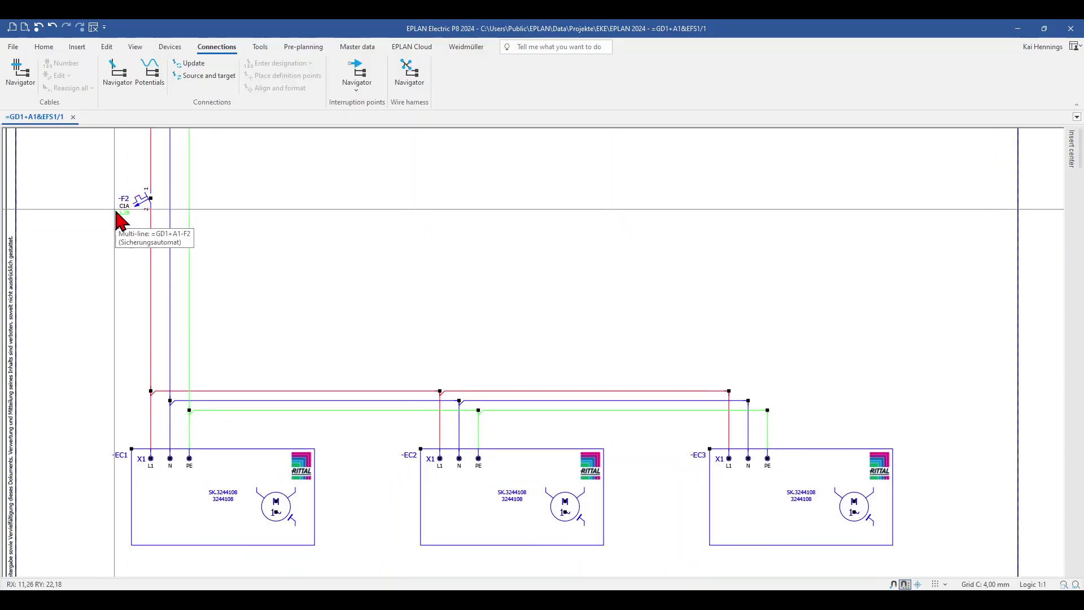
left_click(142, 199)
double_click(142, 199)
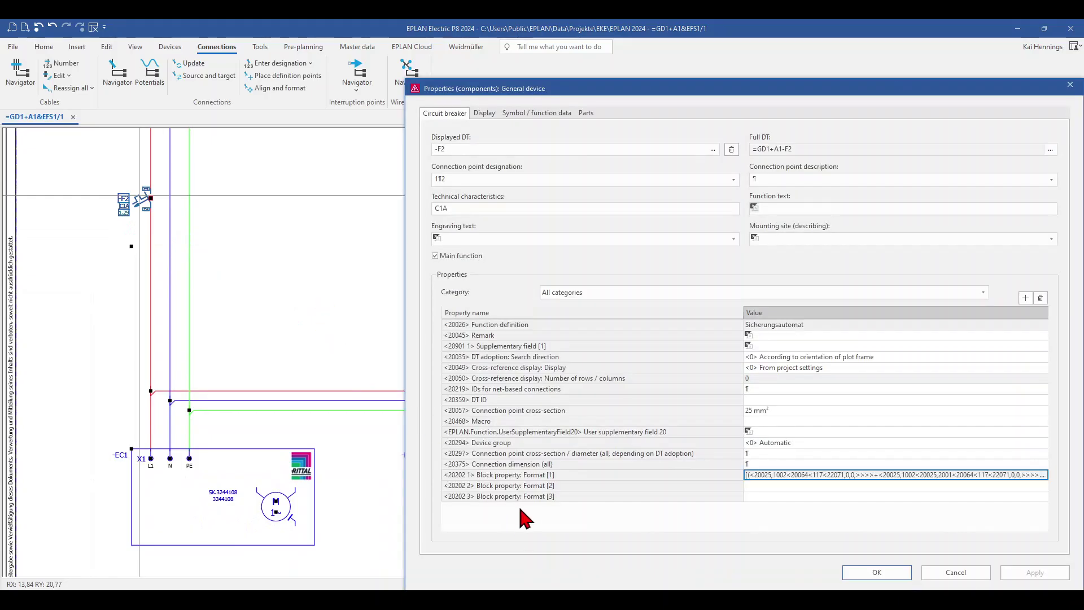
left_click(565, 486)
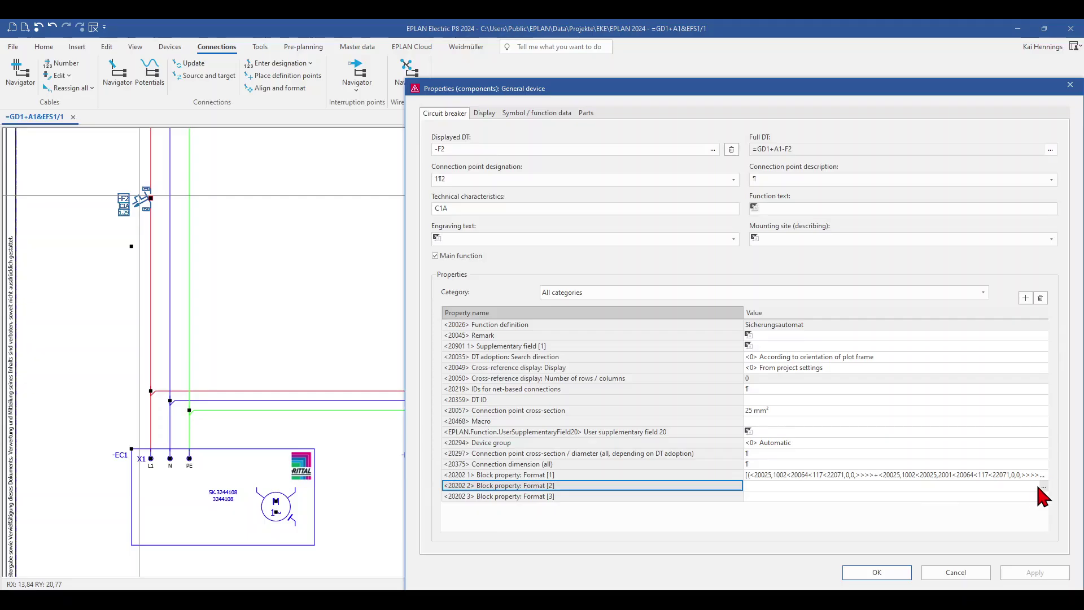
left_click(1044, 486)
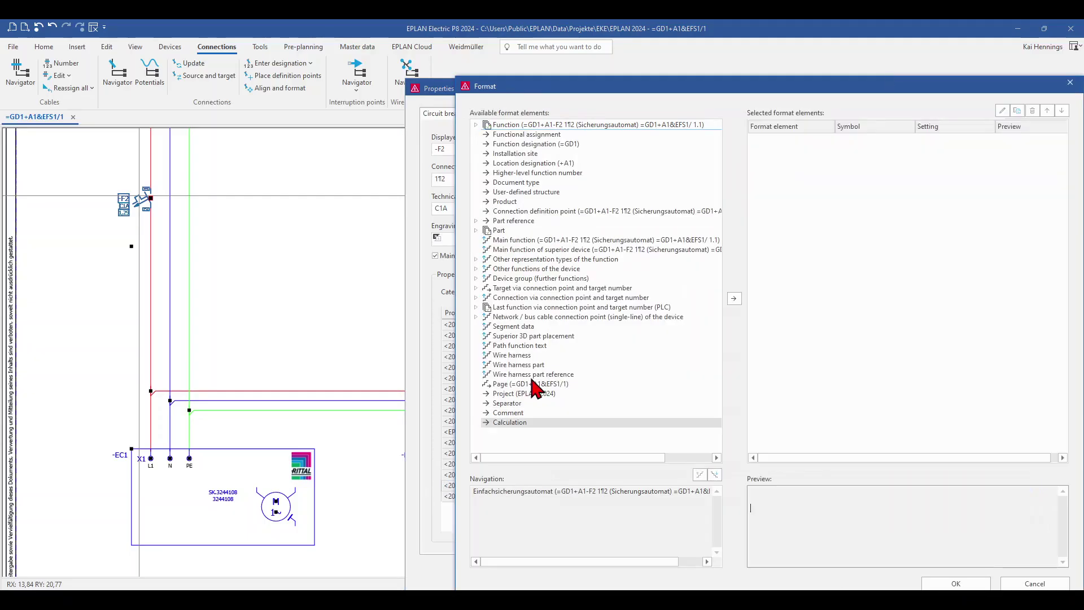
left_click(518, 425)
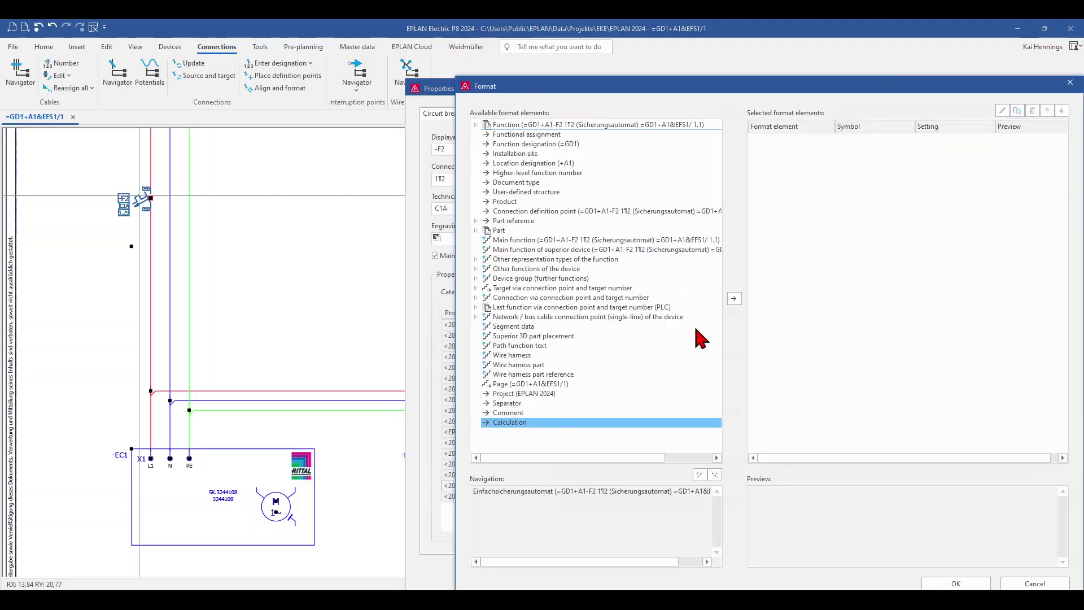
left_click(734, 298)
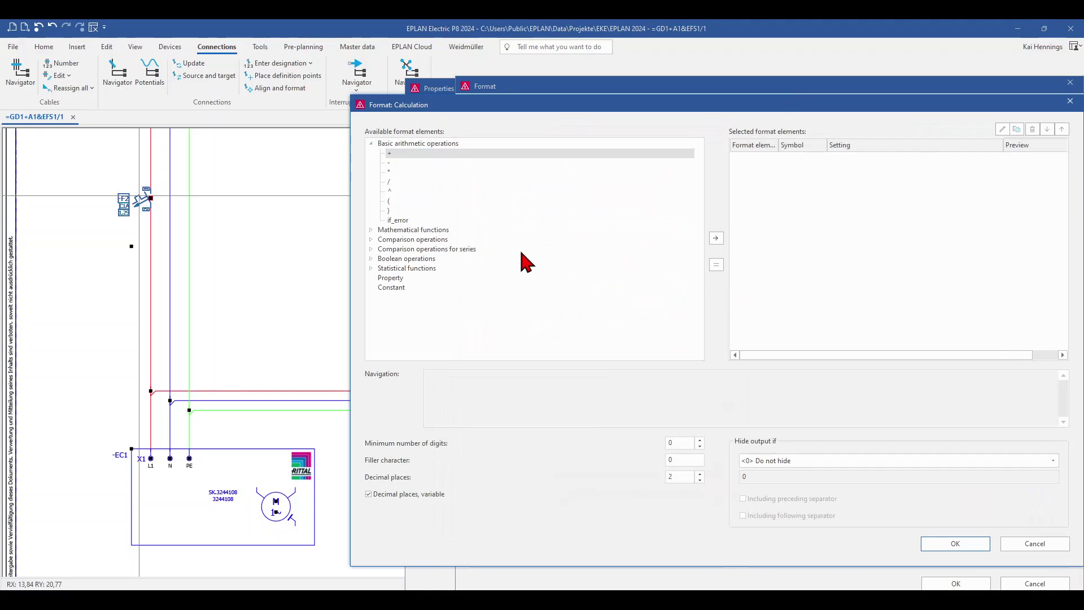
Add -F2's general function property <20201 1> Block property [1] to the calculation, searching the properties for "block"
left_click(390, 278)
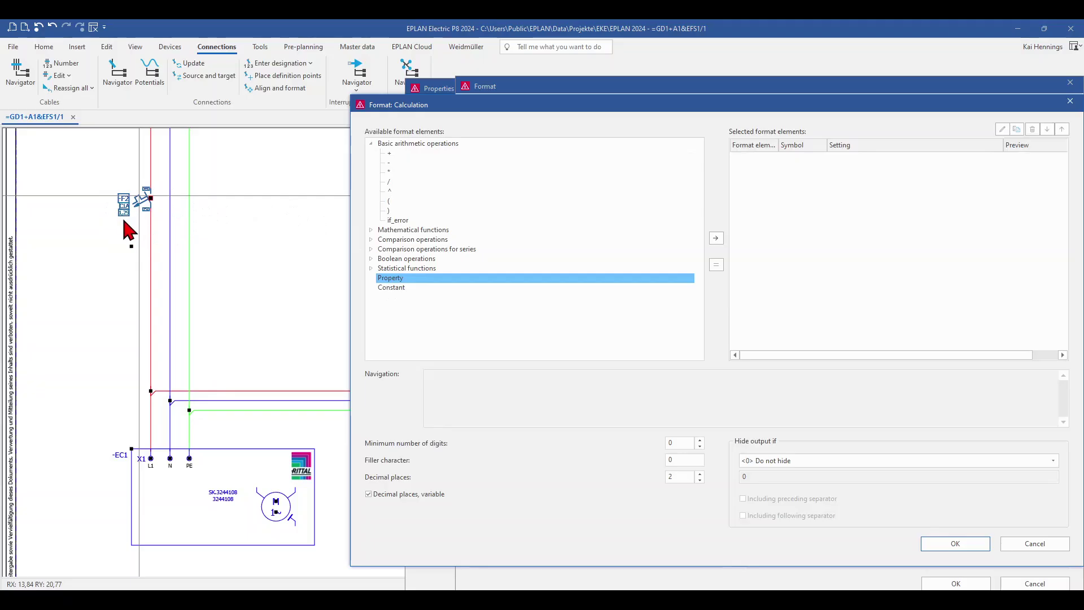
left_click(716, 237)
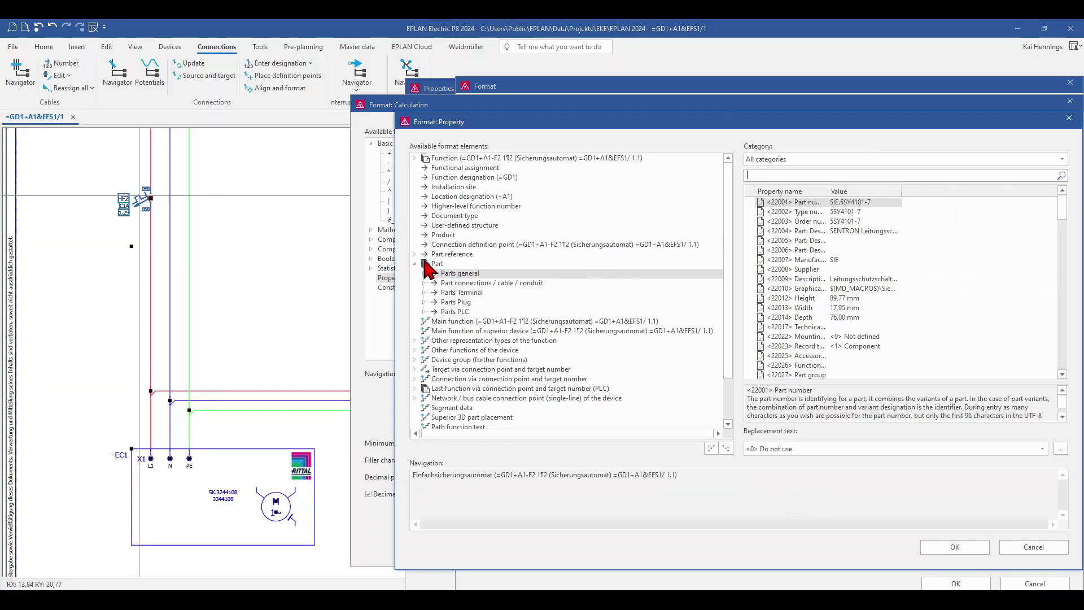
left_click(414, 158)
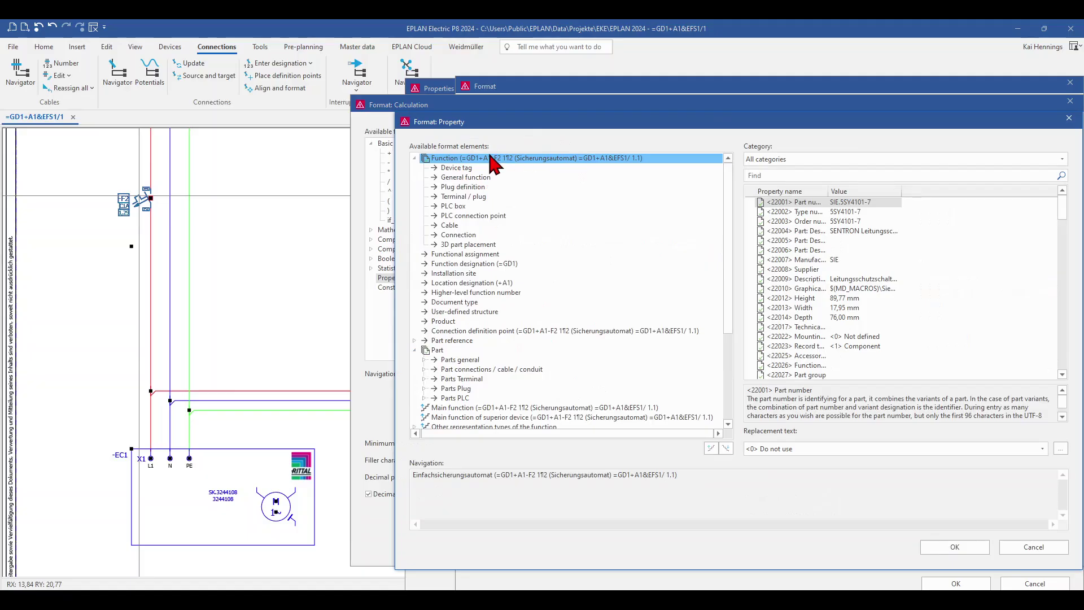
left_click(463, 178)
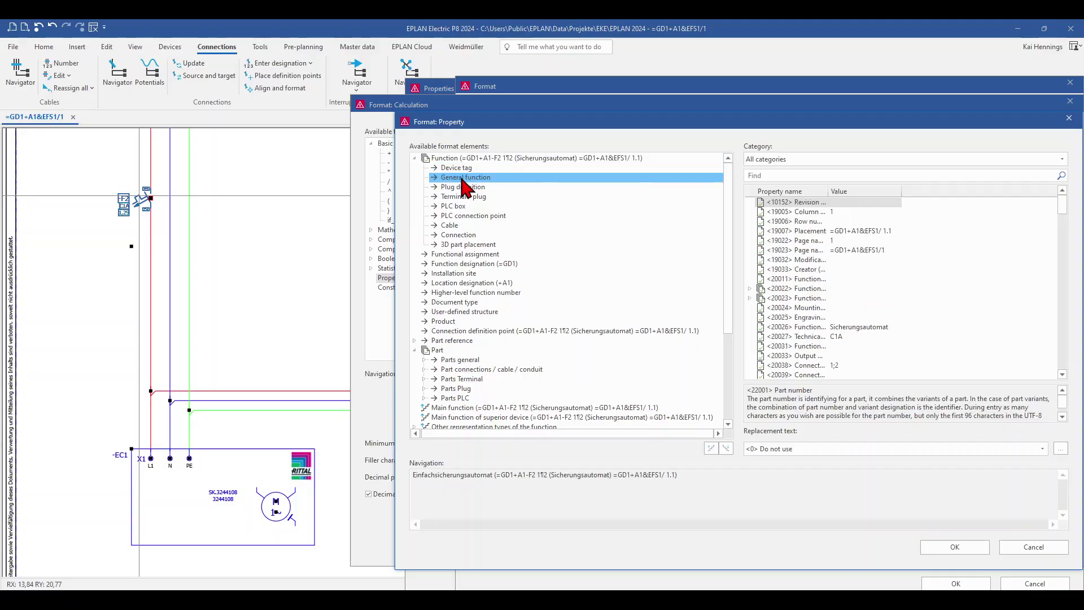
left_click(777, 175)
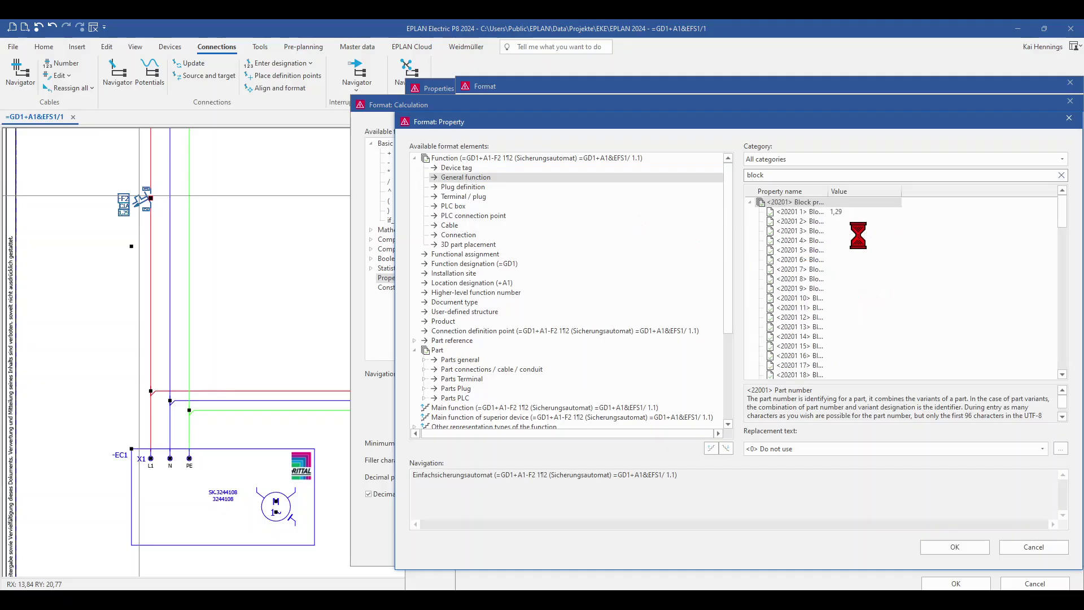
left_click(834, 212)
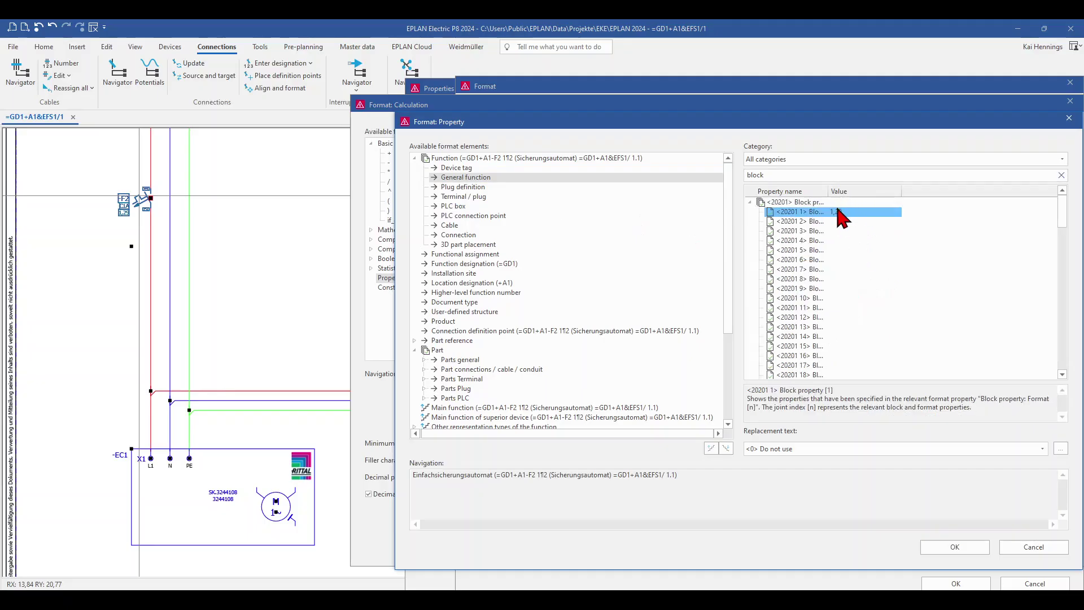
left_click_drag(828, 191, 896, 191)
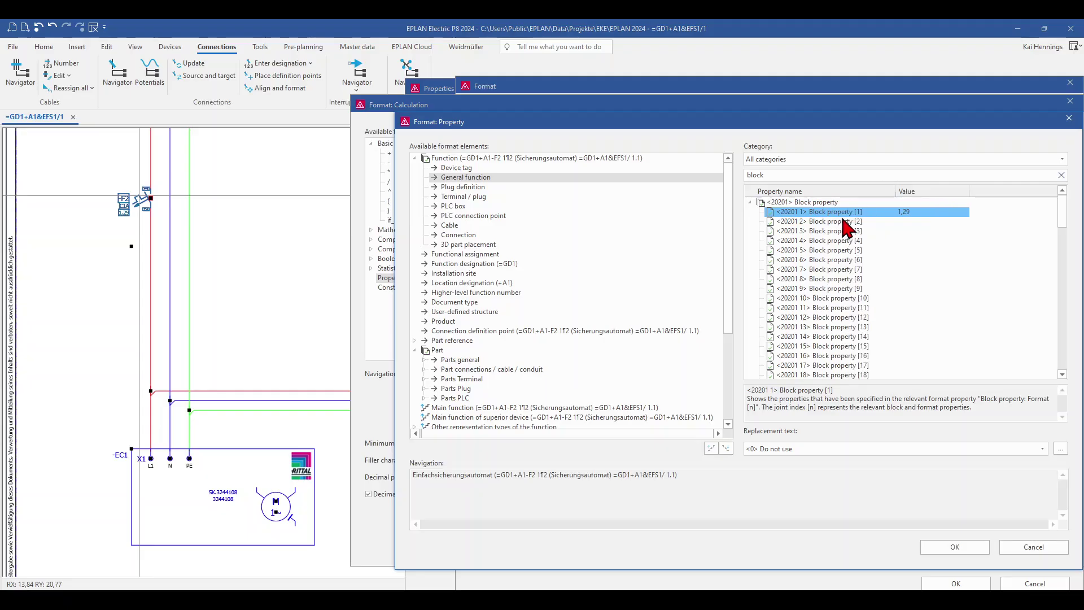
left_click(960, 548)
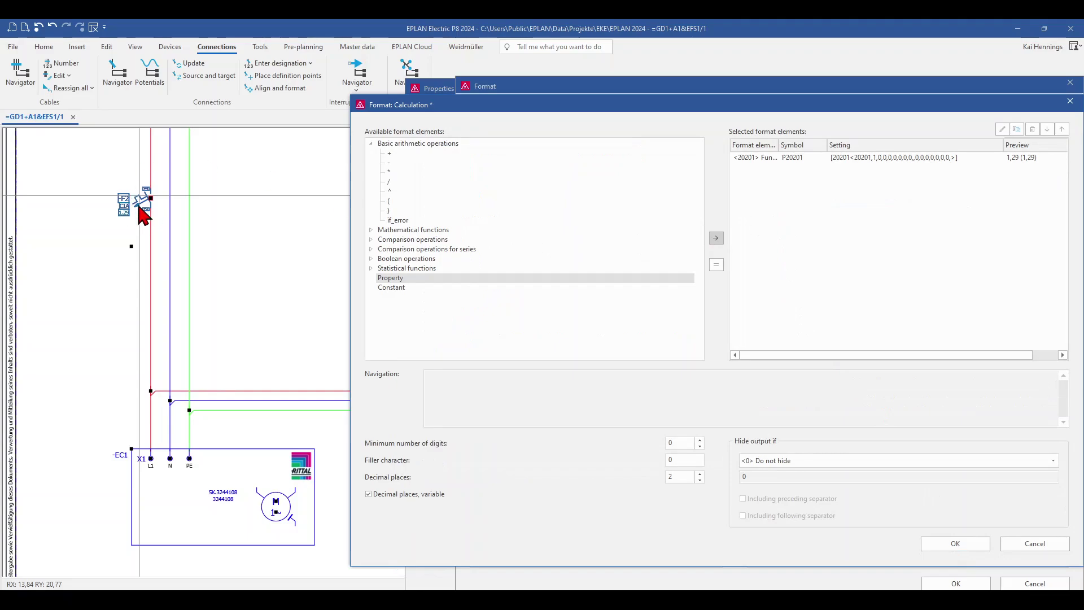
Add -F2's general part property <22071> Current to the calculation, searching the properties for "current"
left_click(390, 280)
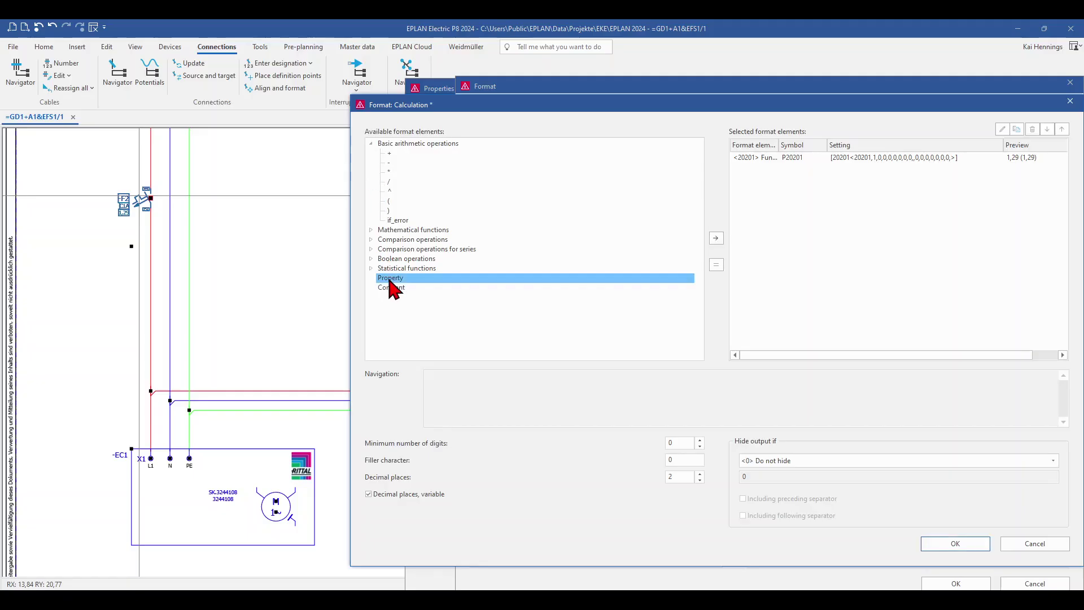
left_click(714, 237)
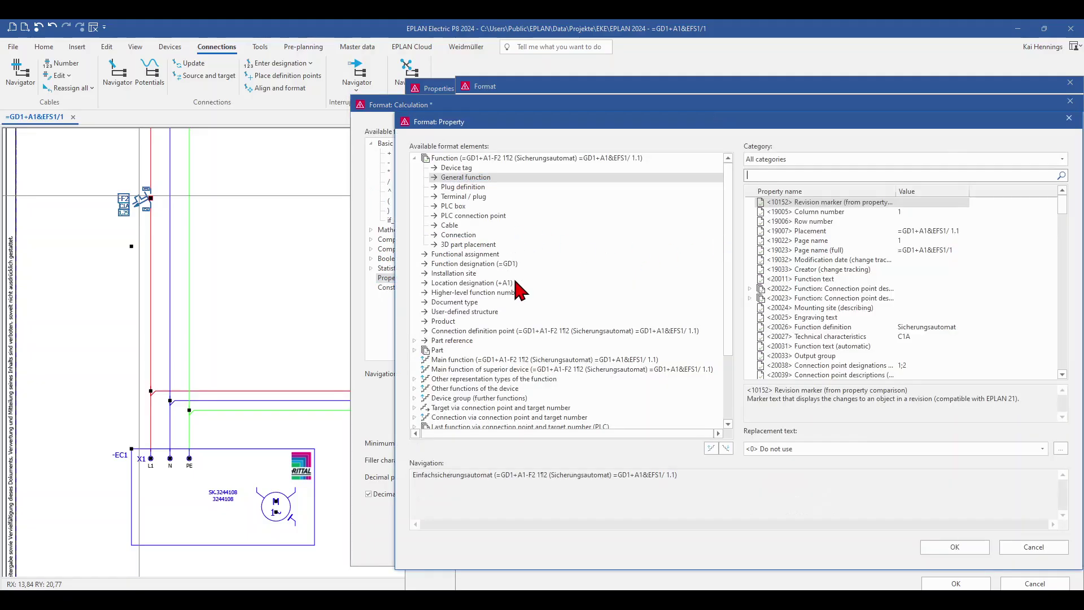
left_click(415, 350)
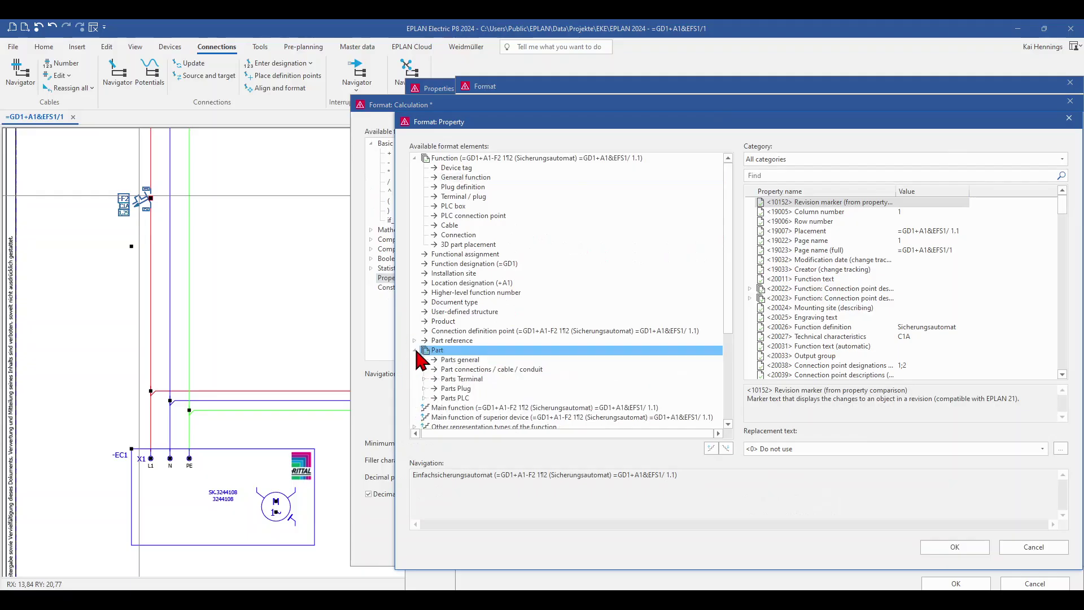
left_click(456, 360)
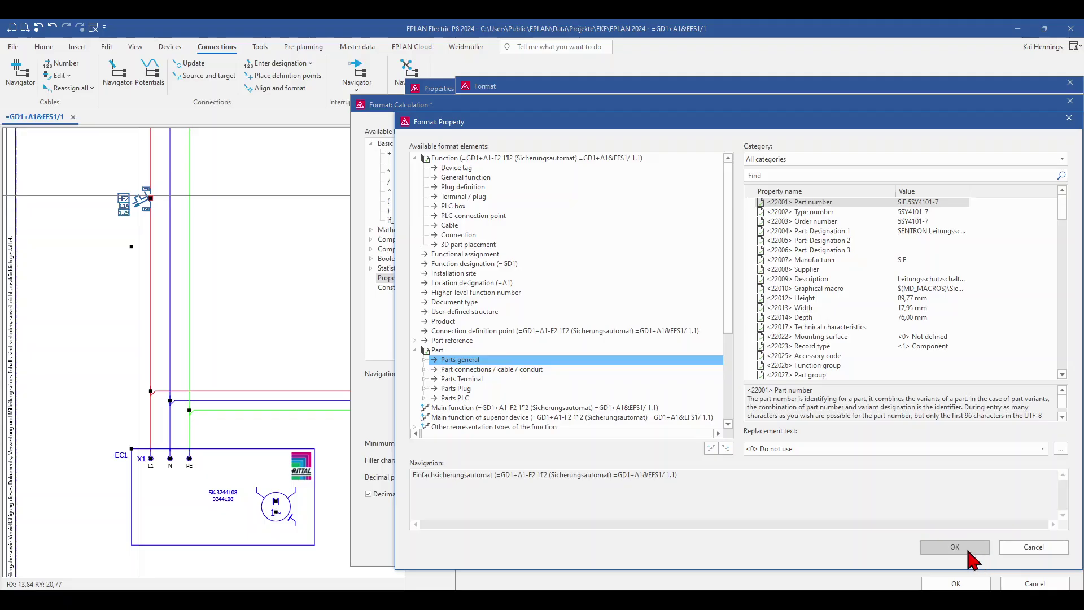
left_click(850, 176)
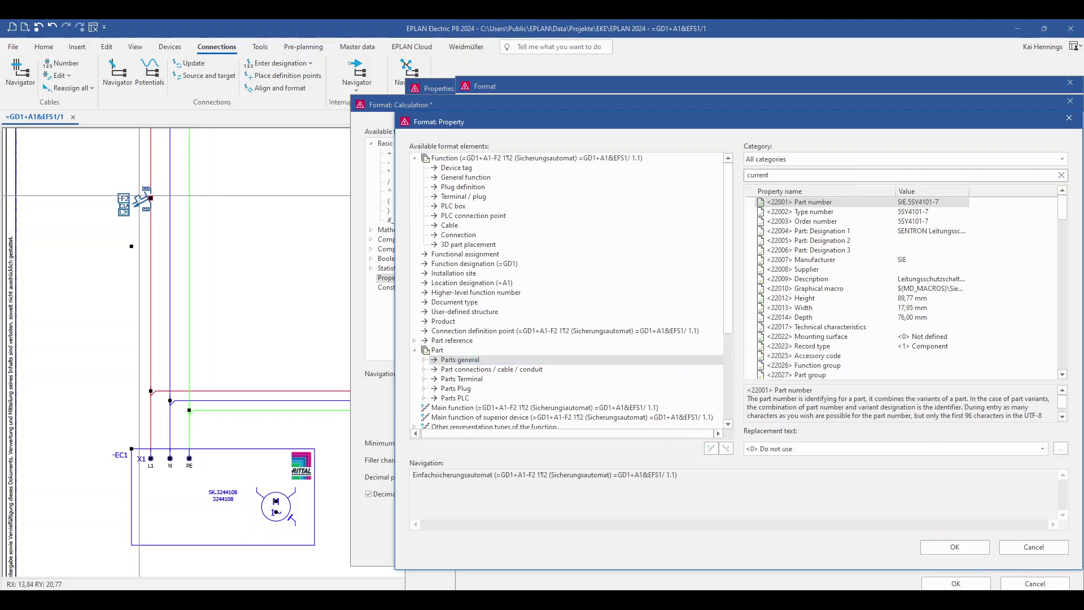
key("Return")
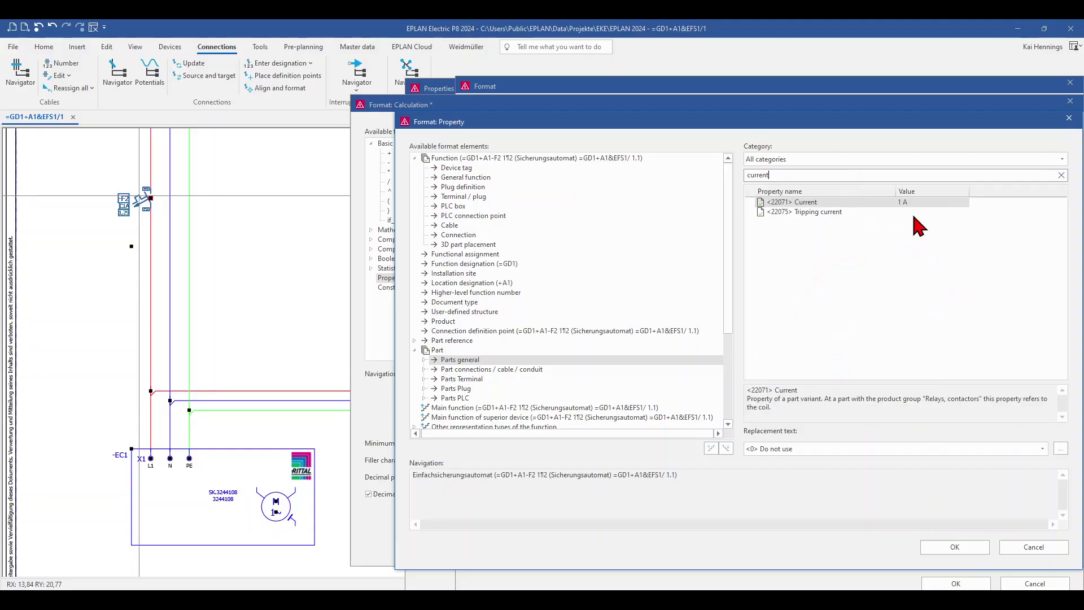
left_click(963, 548)
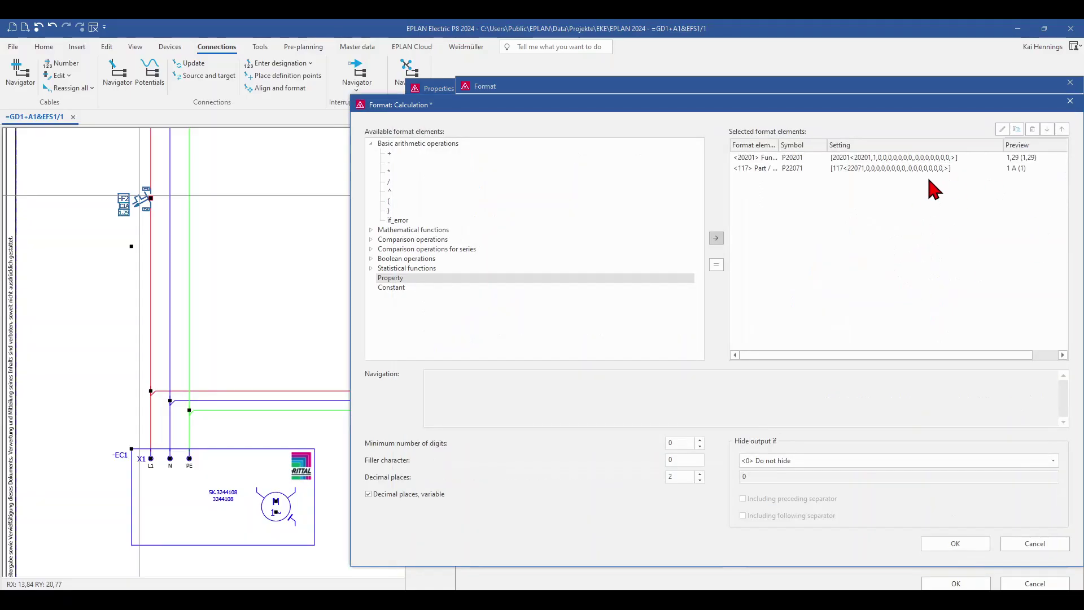
Insert the > comparison operator between Block property [1] and Current in the calculation and apply Block property: Format [2] to -F2
double_click(374, 239)
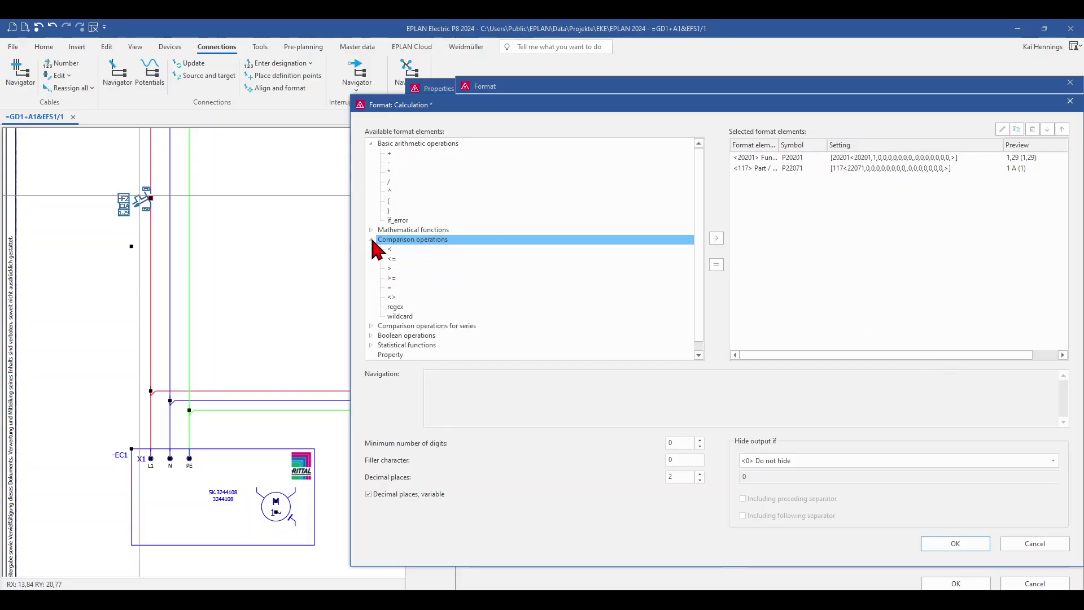
left_click(392, 268)
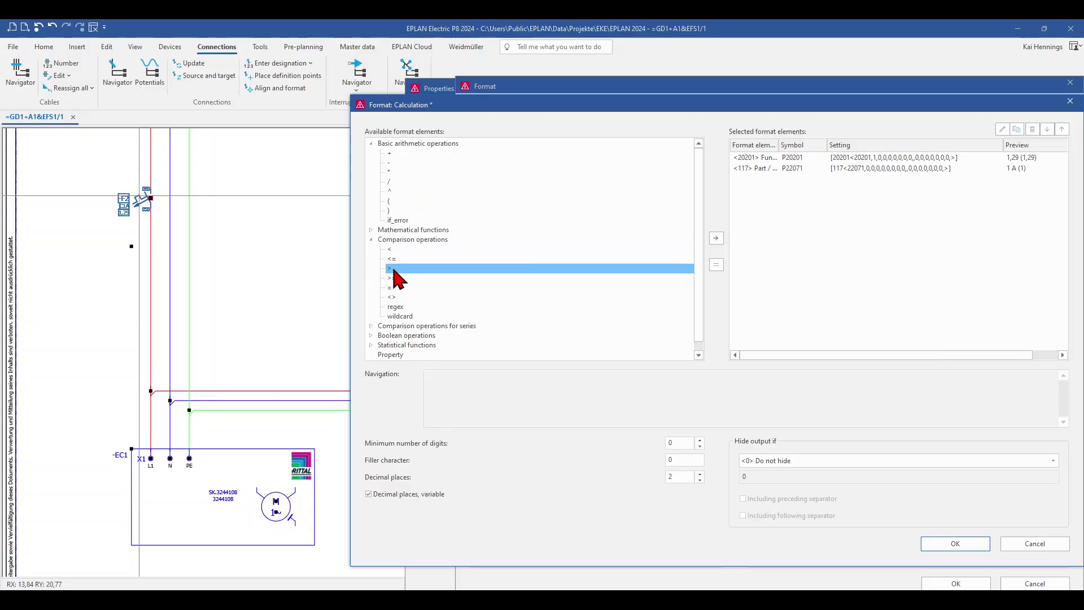
left_click(716, 238)
left_click(842, 180)
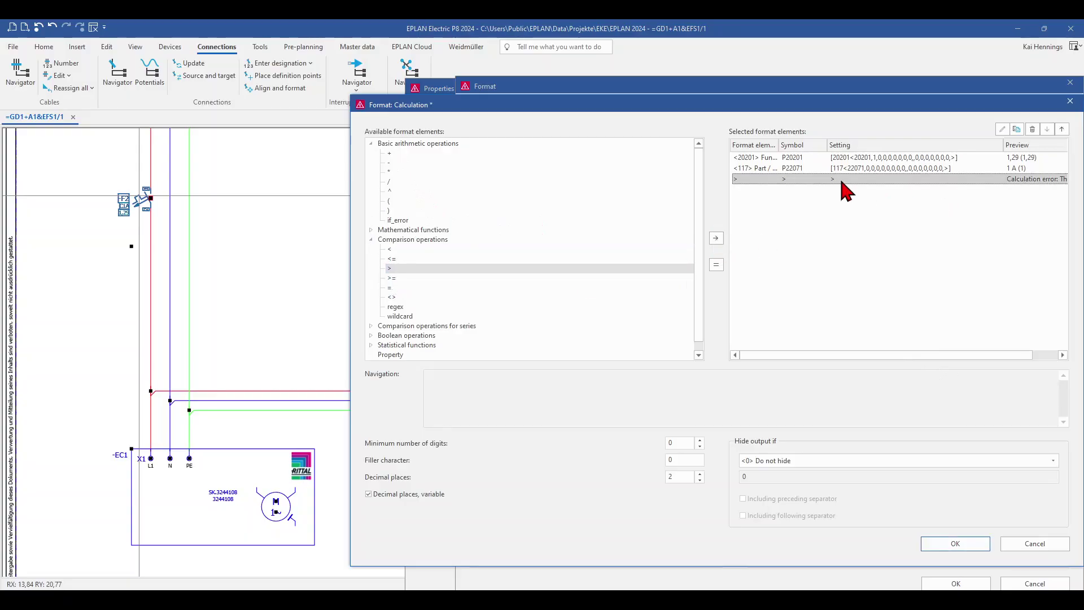
left_click(1064, 130)
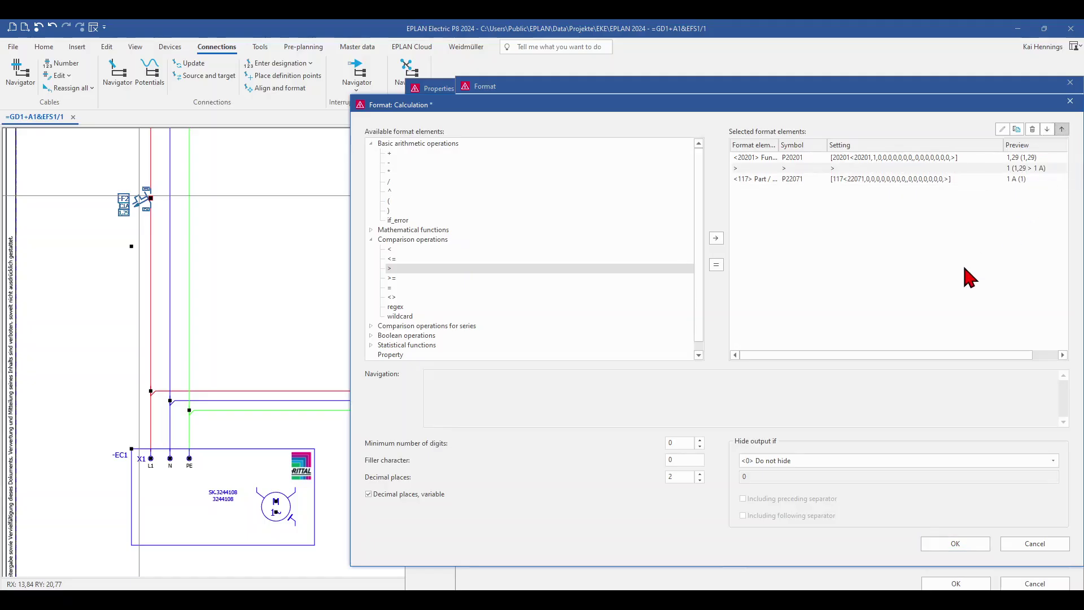
left_click(962, 544)
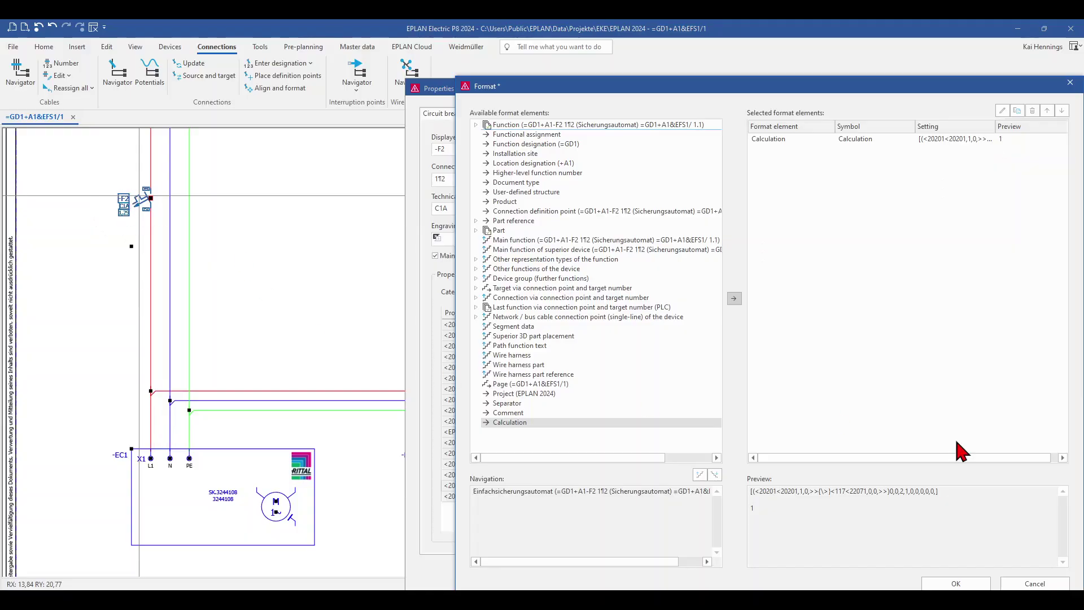
left_click(956, 583)
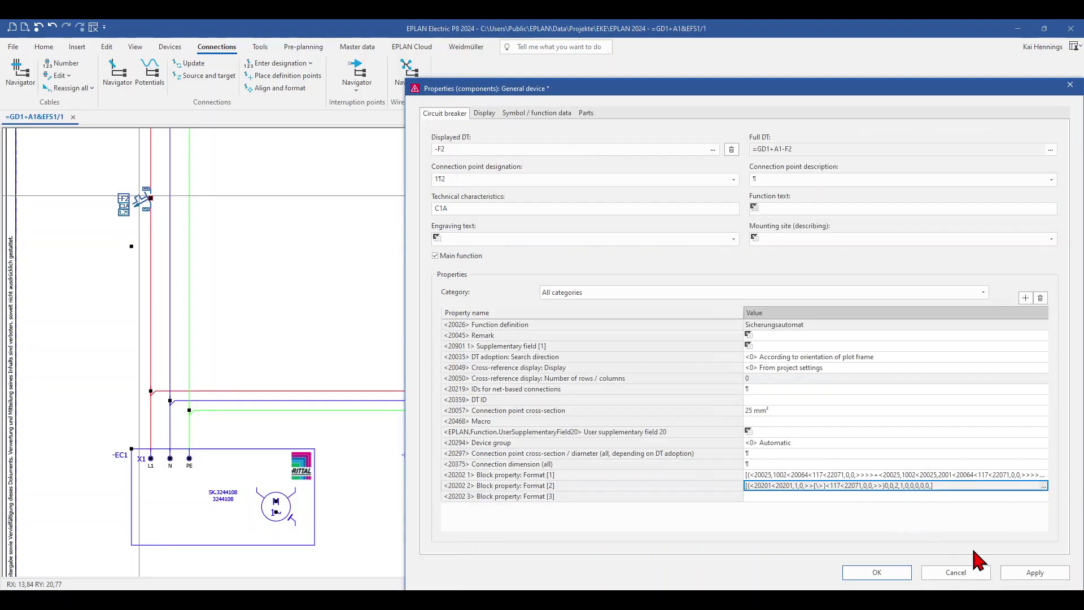
left_click(1035, 574)
left_click(872, 573)
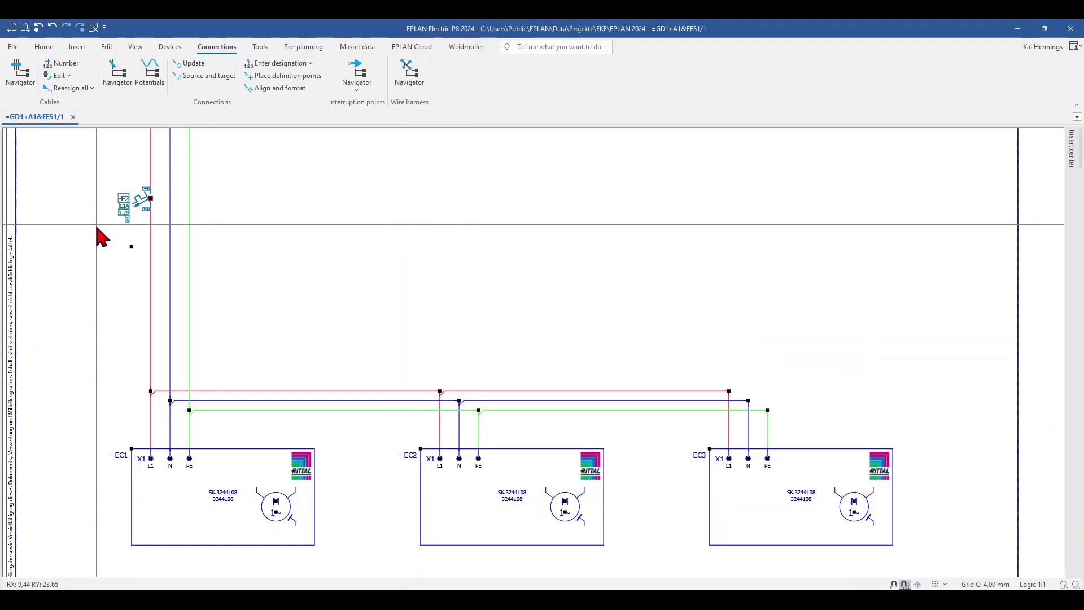
Place a break point in the red L1 line between -EC1 and -EC2, update the connections and check the results at -F2
scroll(120, 244, "up", 3)
scroll(175, 249, "down", 2)
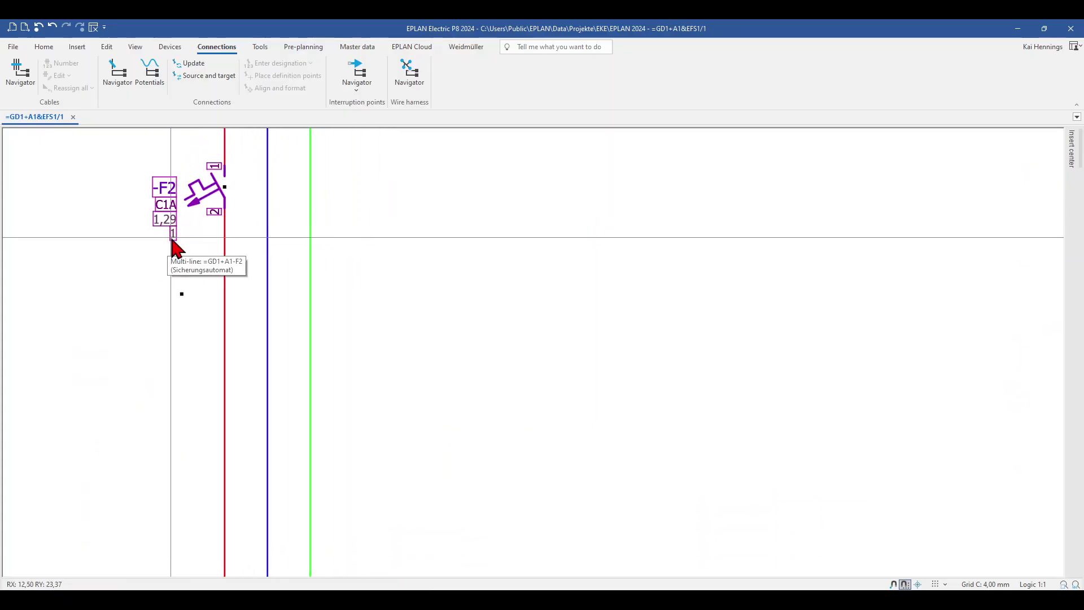
scroll(135, 296, "down", 3)
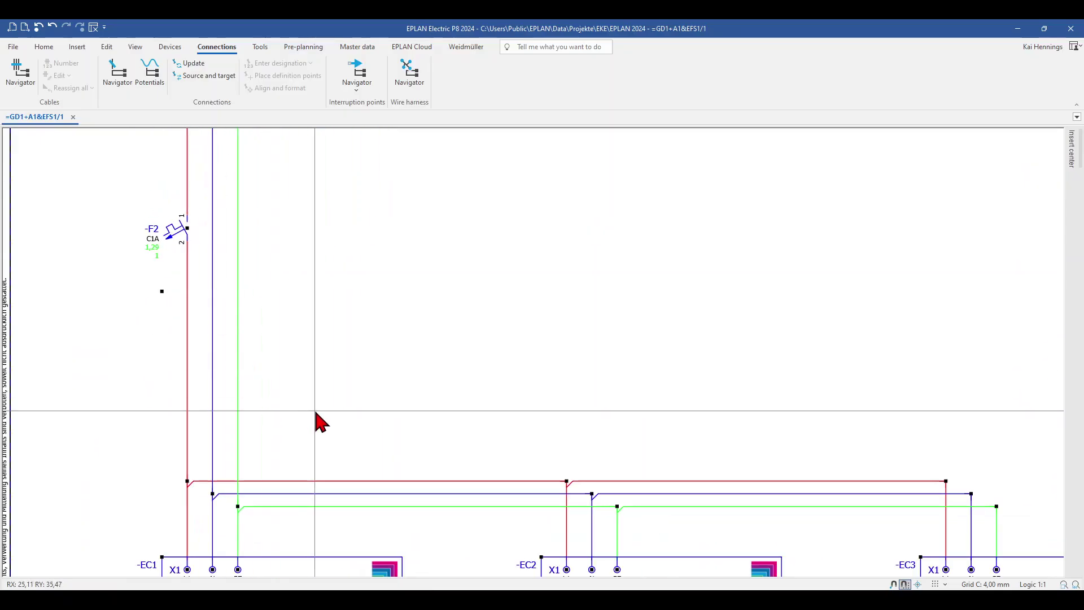
left_click(338, 481)
left_click(186, 65)
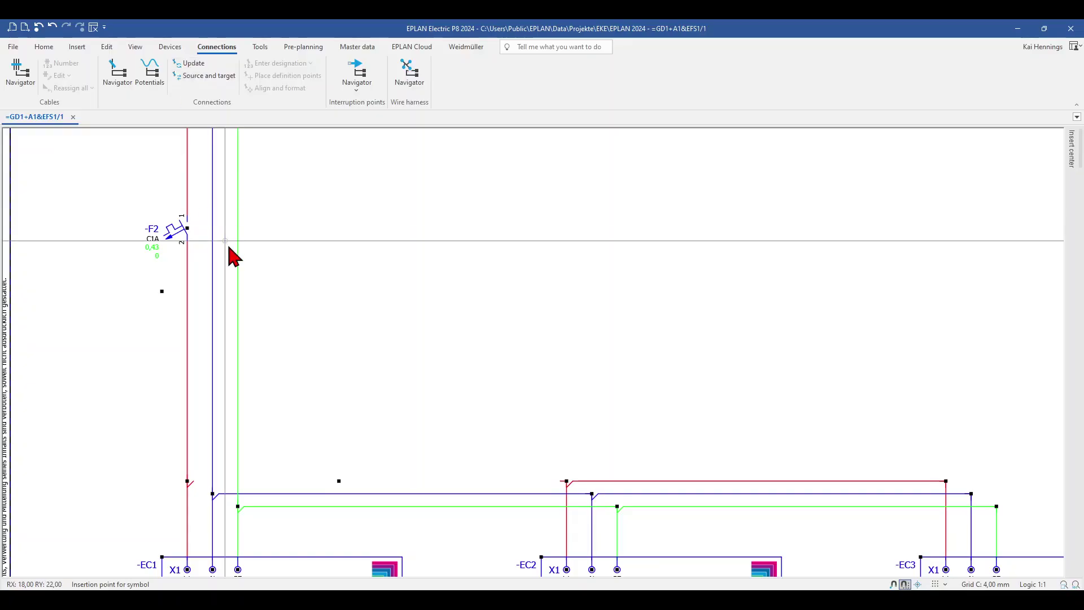
scroll(149, 265, "up", 1)
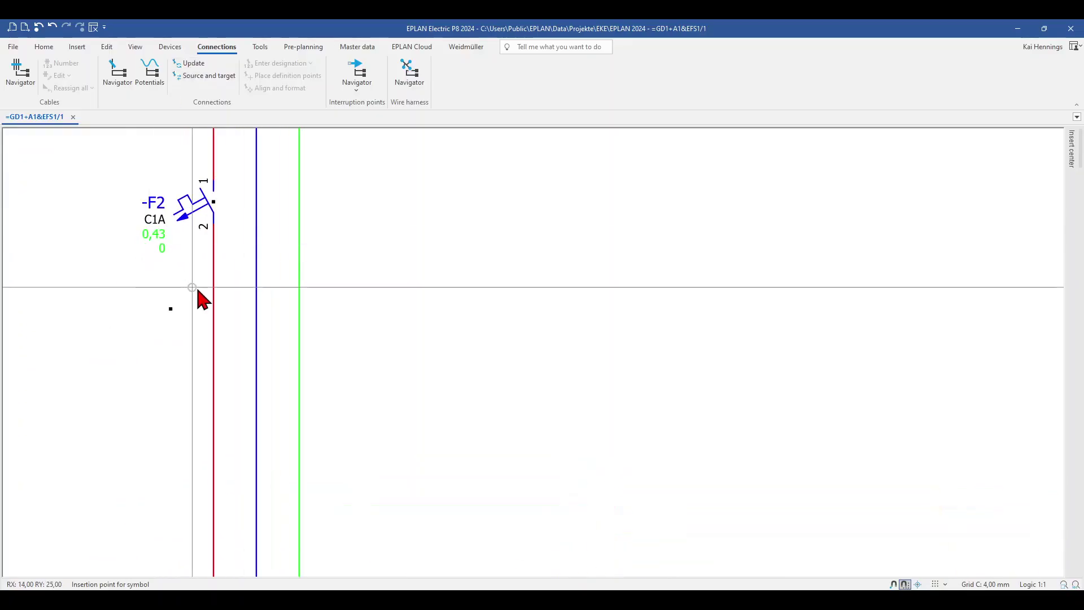
scroll(198, 296, "down", 2)
Delete the break point from the red L1 line, update the connections and recheck the results at -F2
left_click_drag(310, 400, 358, 479)
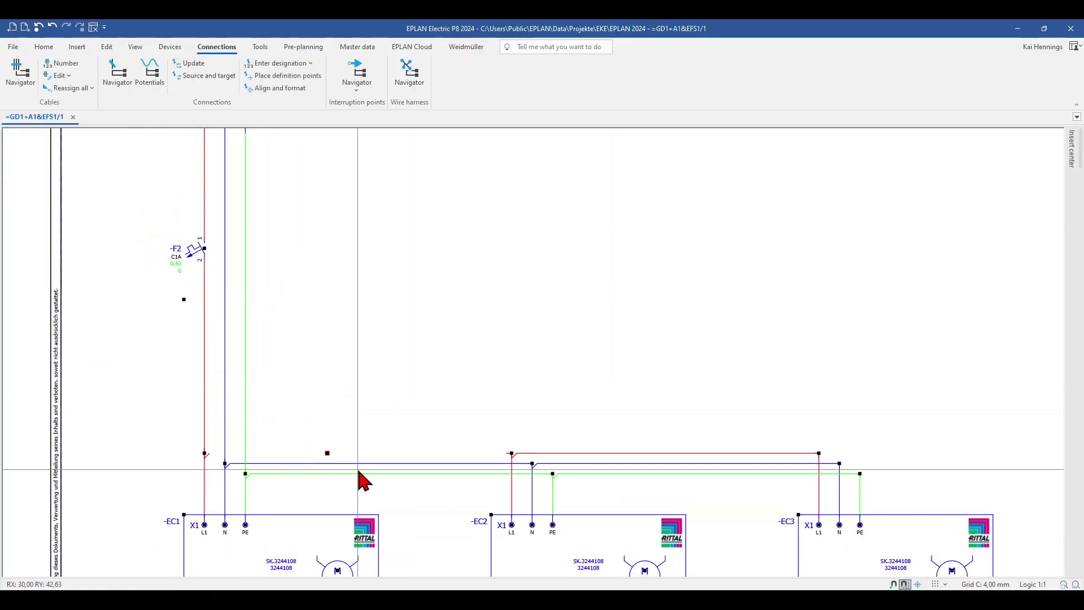
key("Delete")
left_click(196, 64)
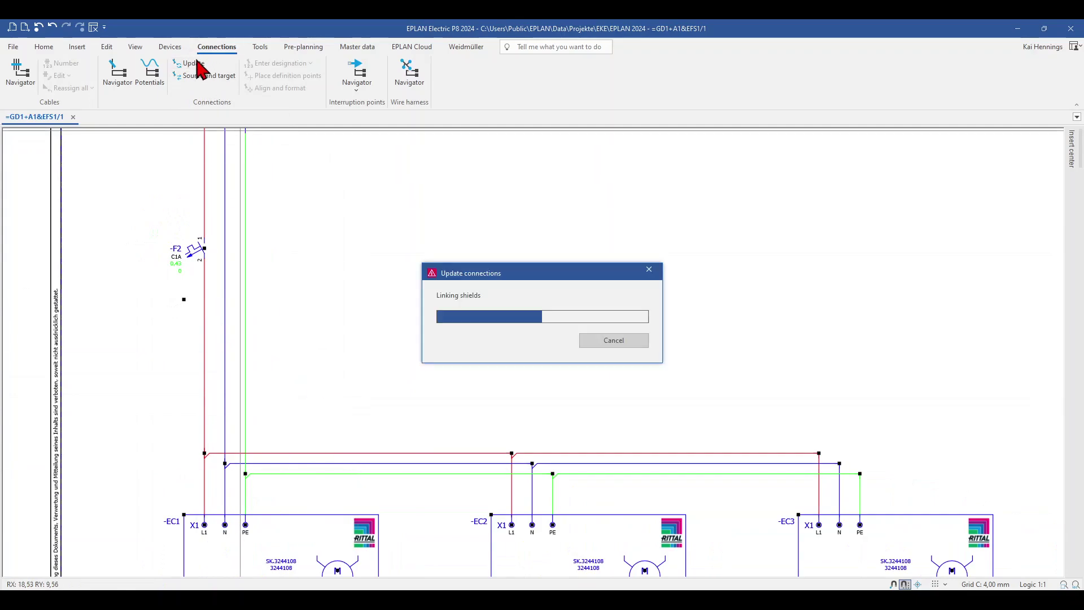
scroll(171, 282, "up", 2)
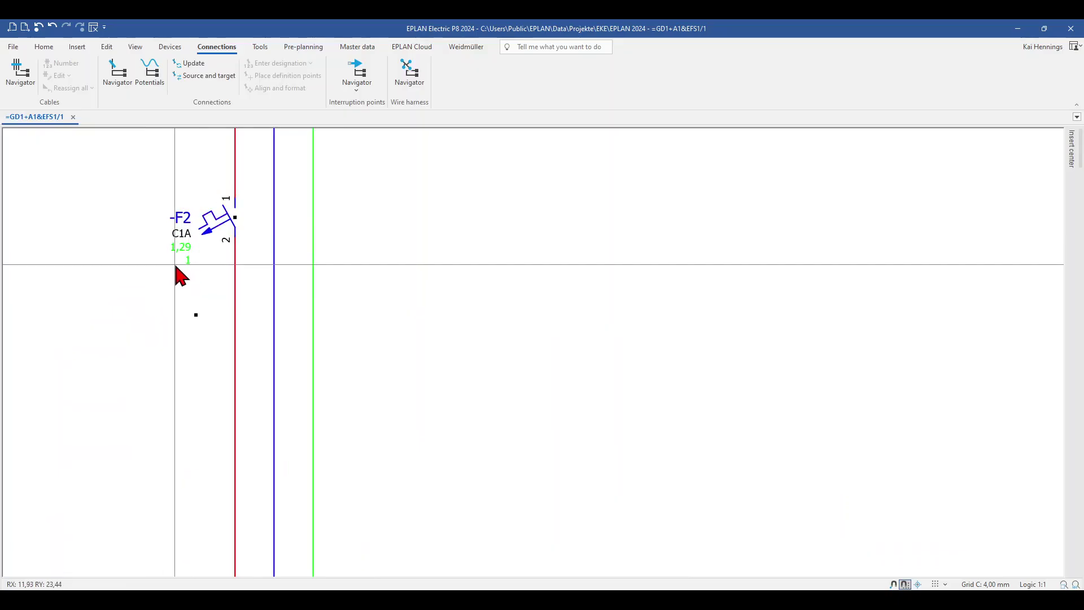
scroll(175, 265, "down", 2)
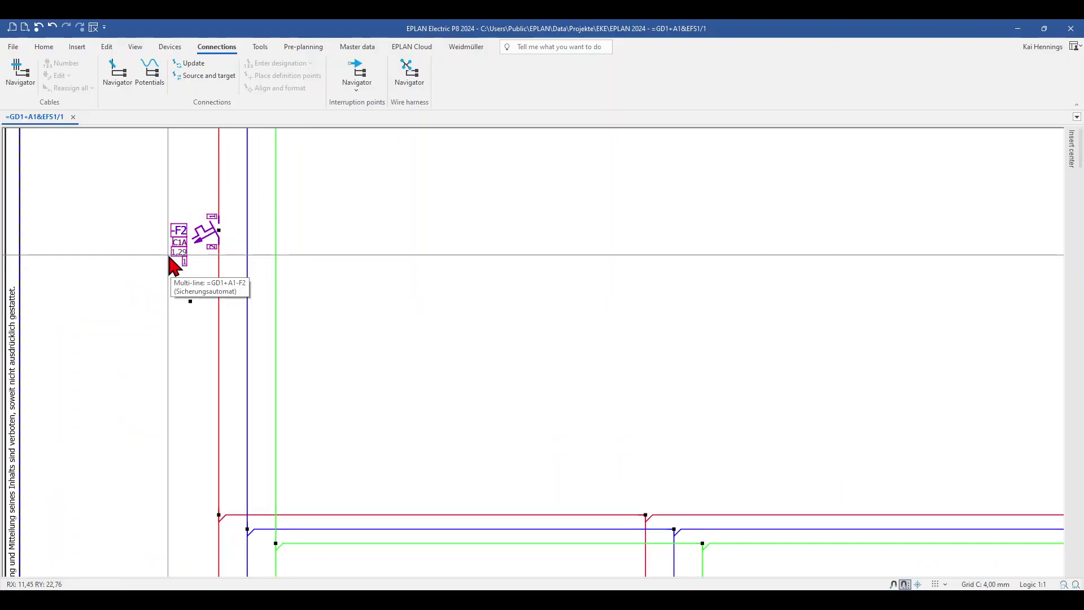
Open the EPLAN 2024 project's properties in project management and add two entries to <10660 3> Block property: Replacement text [3]
left_click(13, 46)
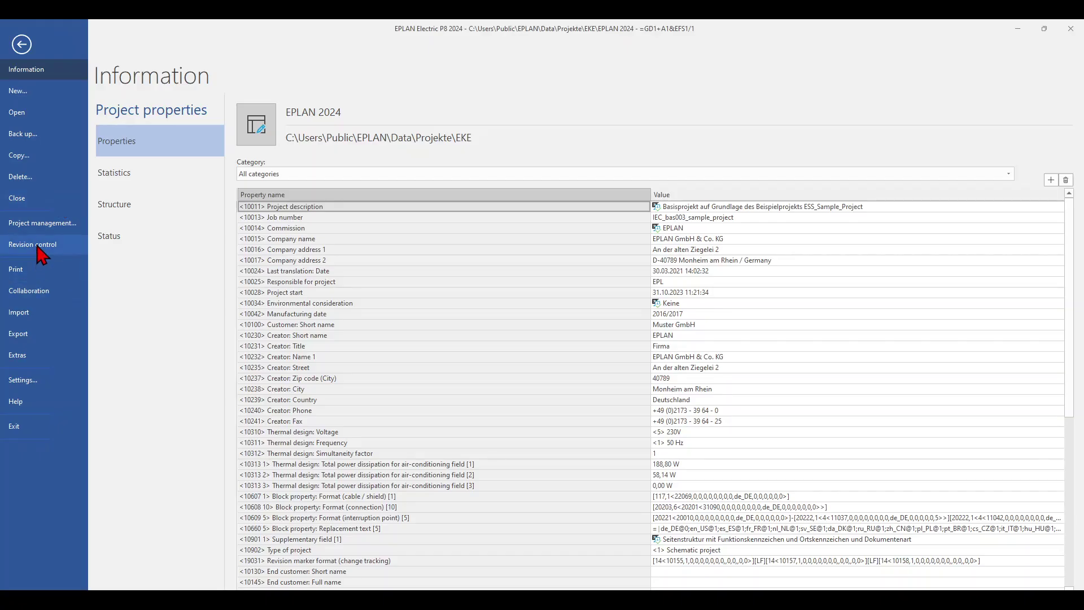
left_click(39, 223)
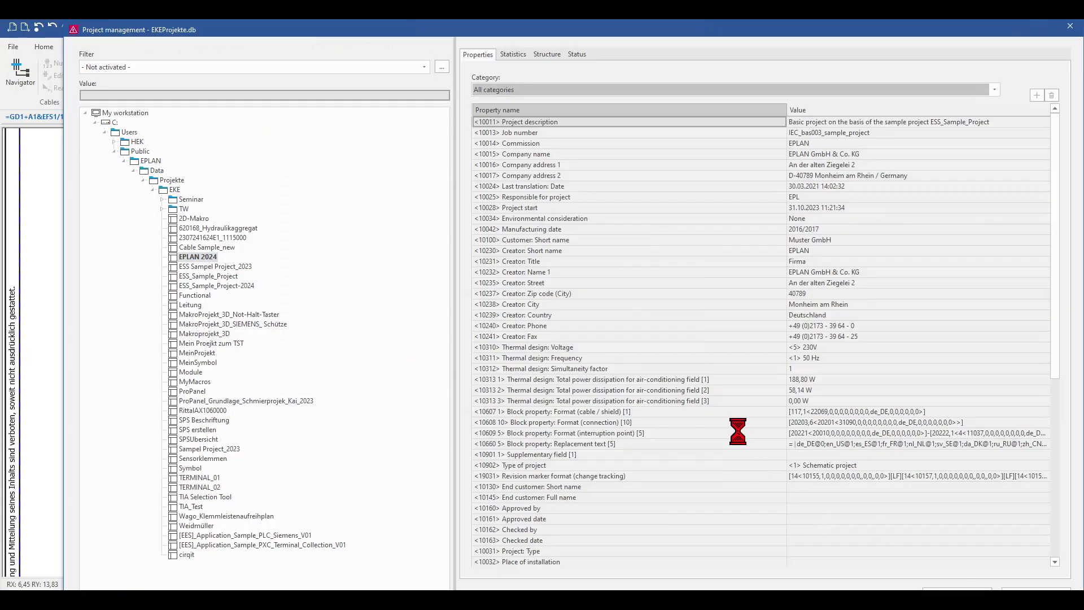
scroll(728, 461, "down", 8)
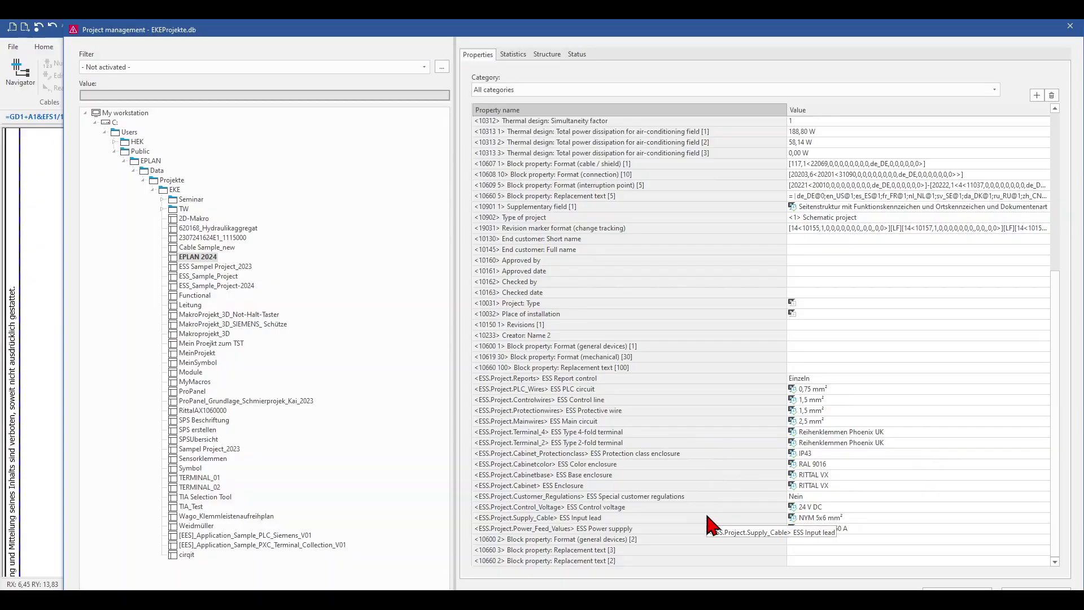
left_click(562, 550)
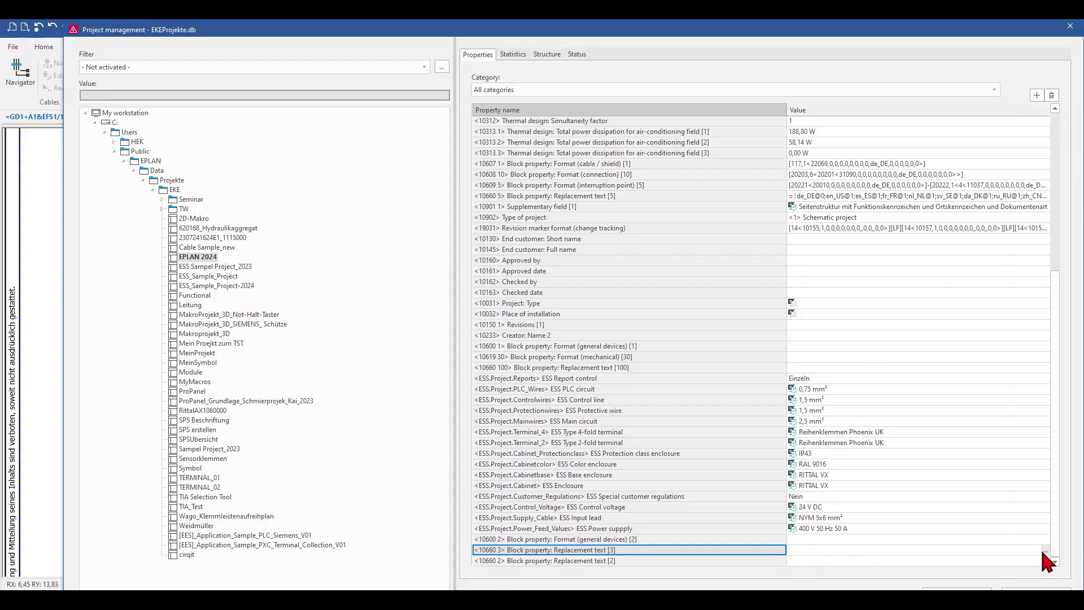
left_click(1044, 552)
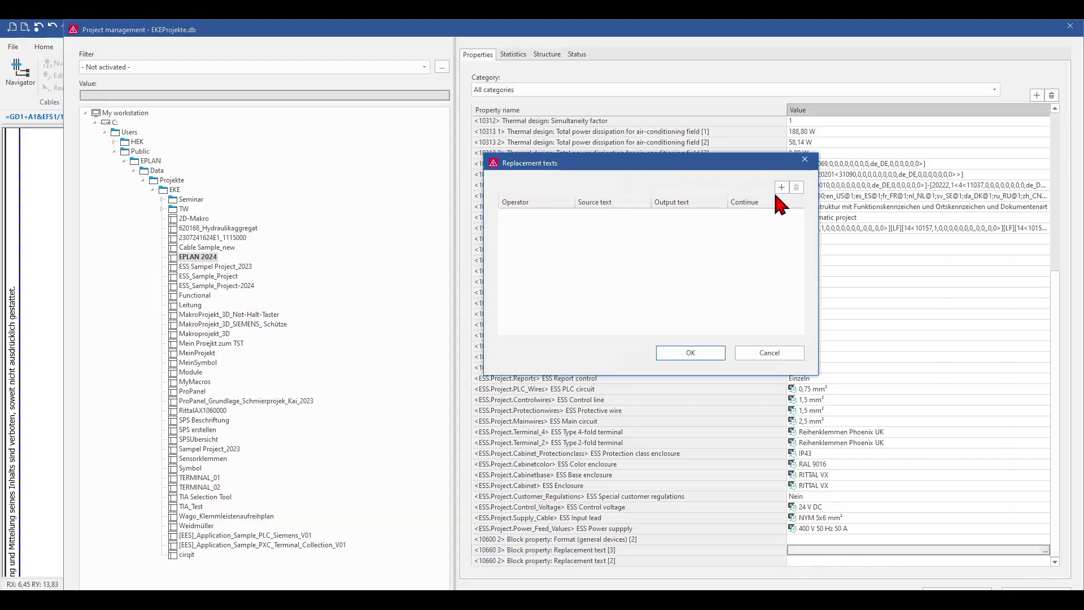
left_click(781, 187)
left_click(782, 187)
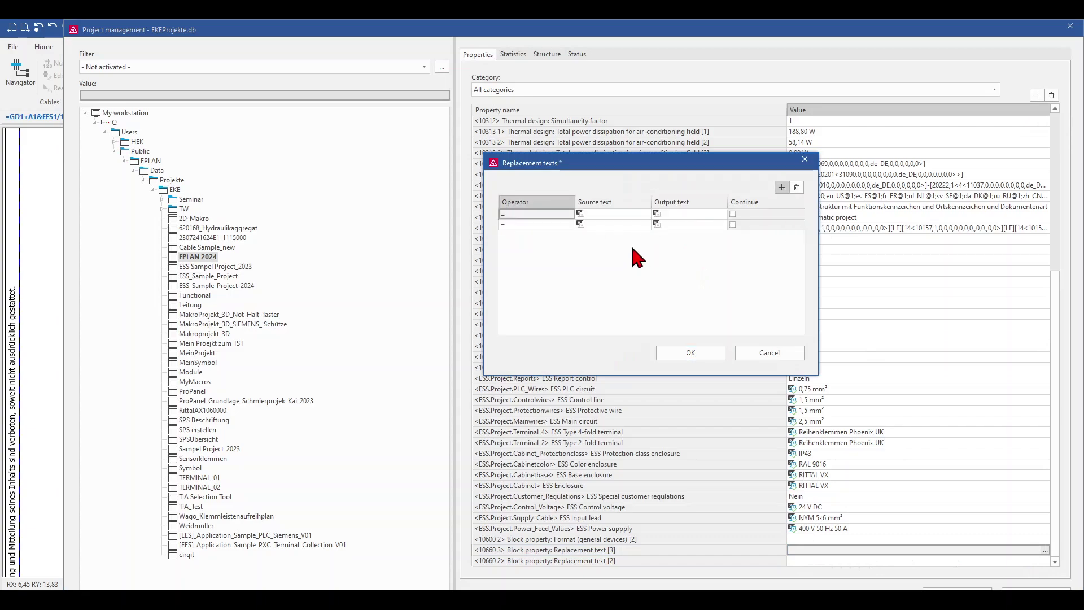
Set the replacement entries to source text 1 with output Overload and source text 0 with empty output, and save the project properties
left_click(601, 213)
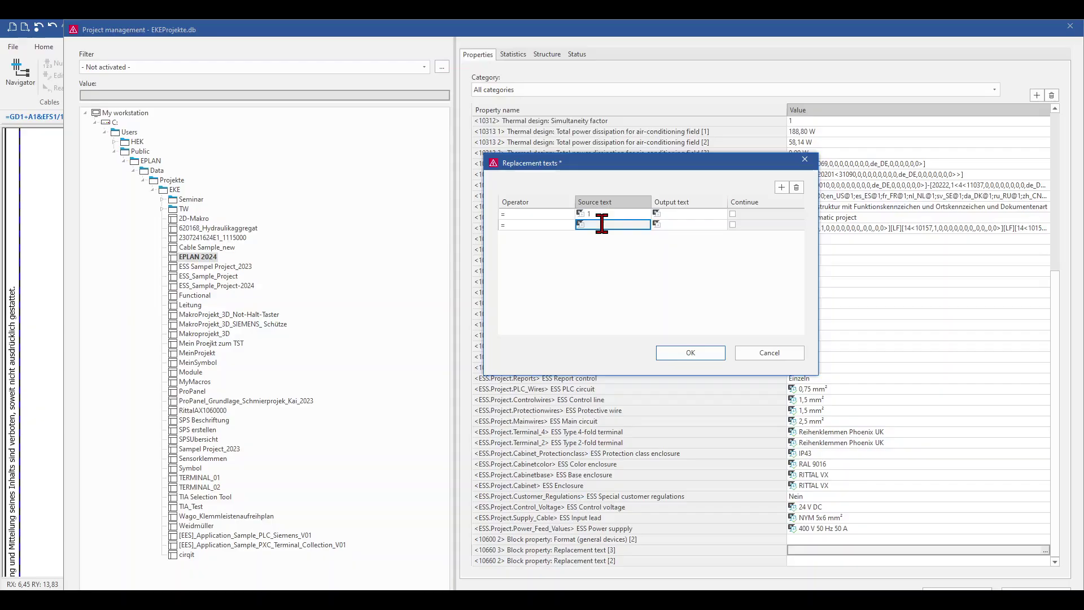
type("0")
left_click(676, 212)
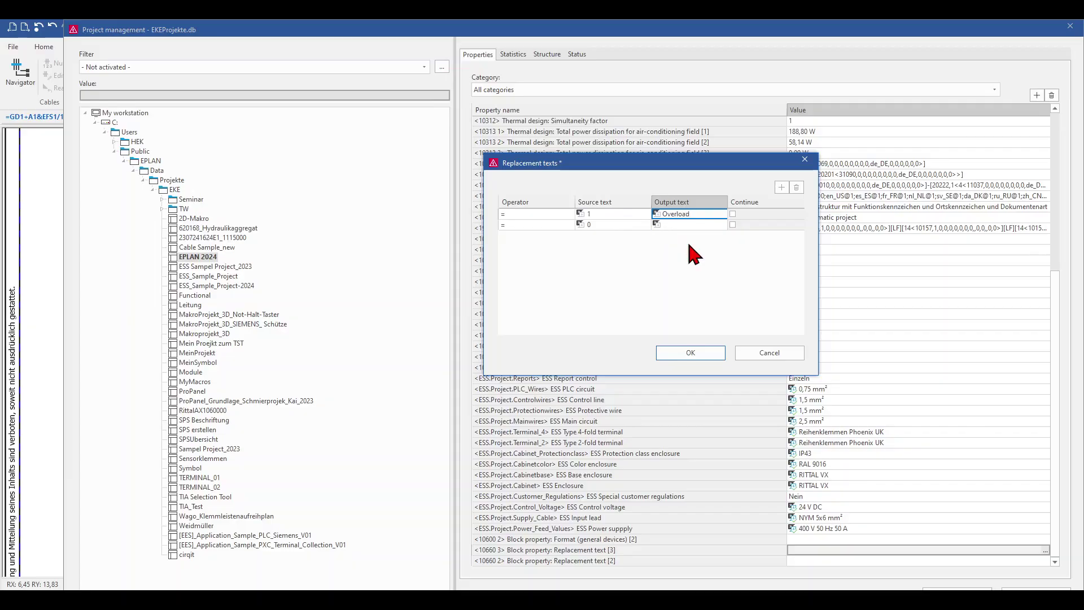
left_click(628, 226)
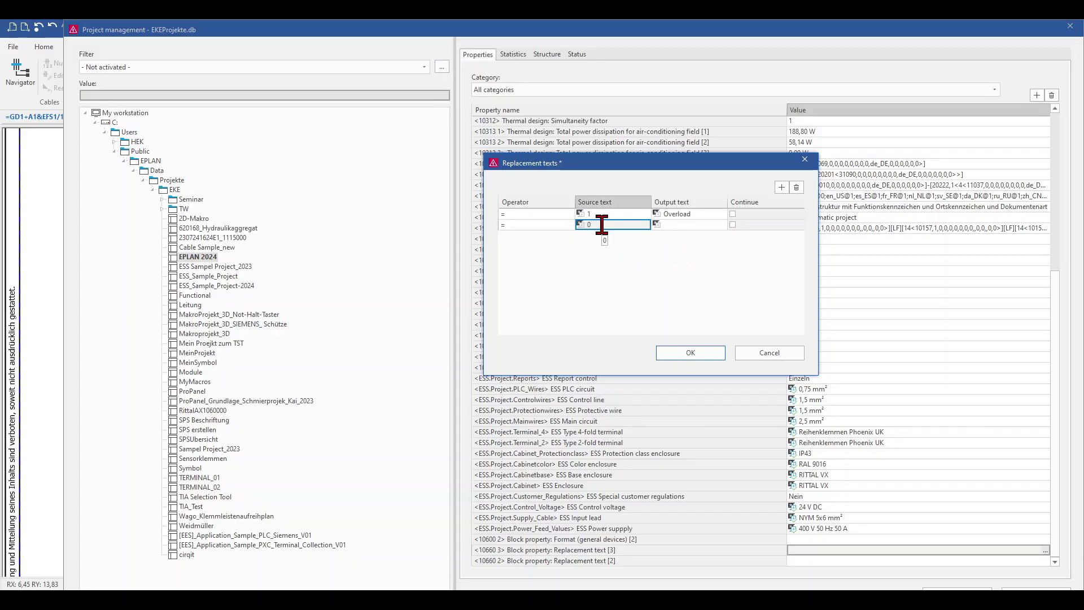
left_click(698, 354)
left_click(1036, 589)
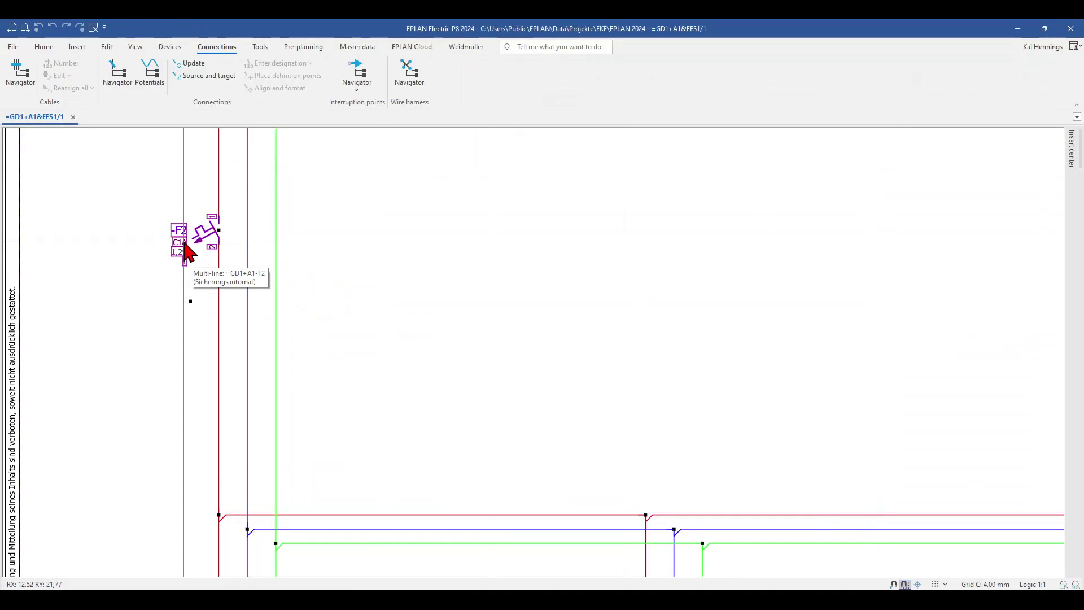
Open the properties of -F2 and the format editor for <20202 3> Block property: Format [3]
left_click(211, 233)
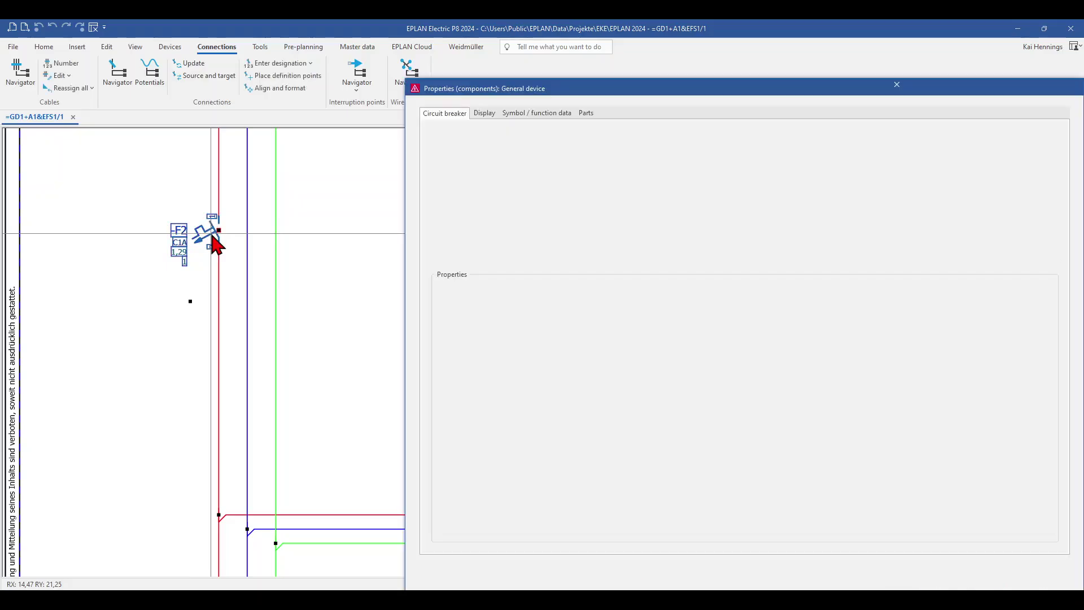
left_click(559, 497)
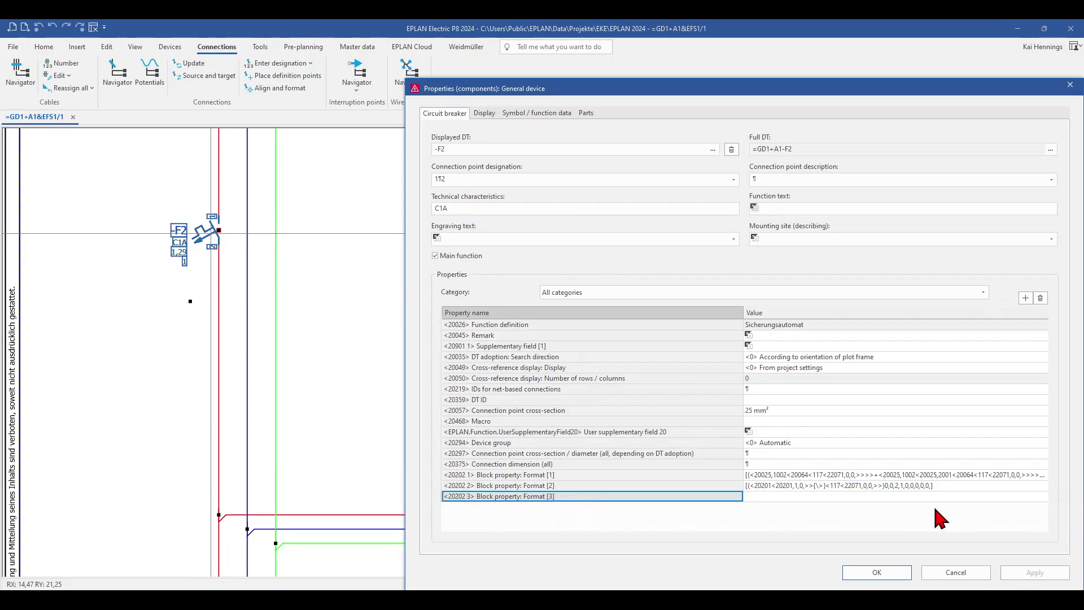
left_click(1043, 497)
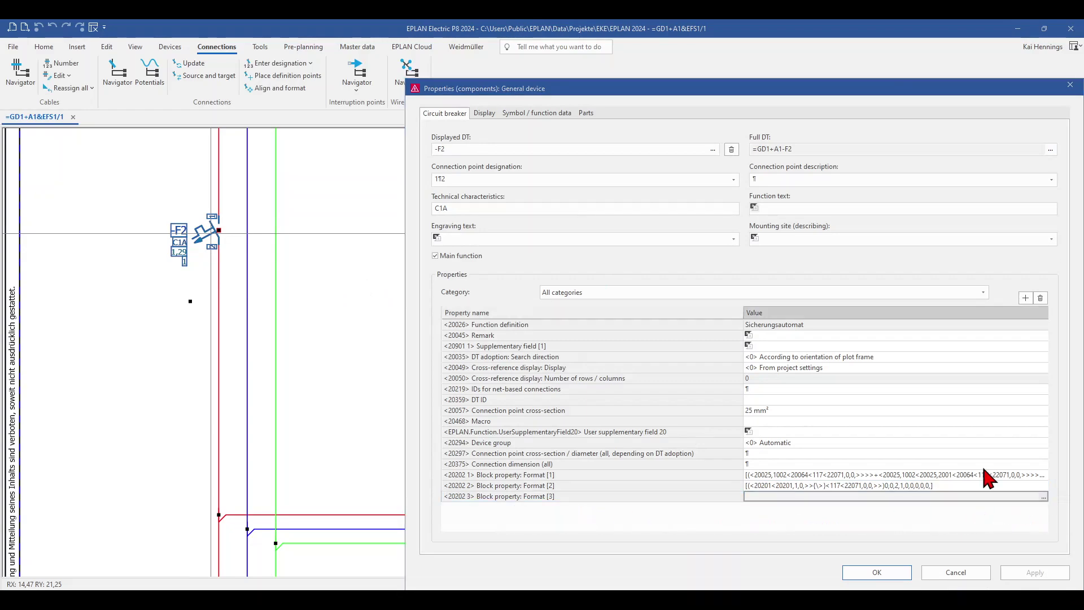
left_click(1041, 497)
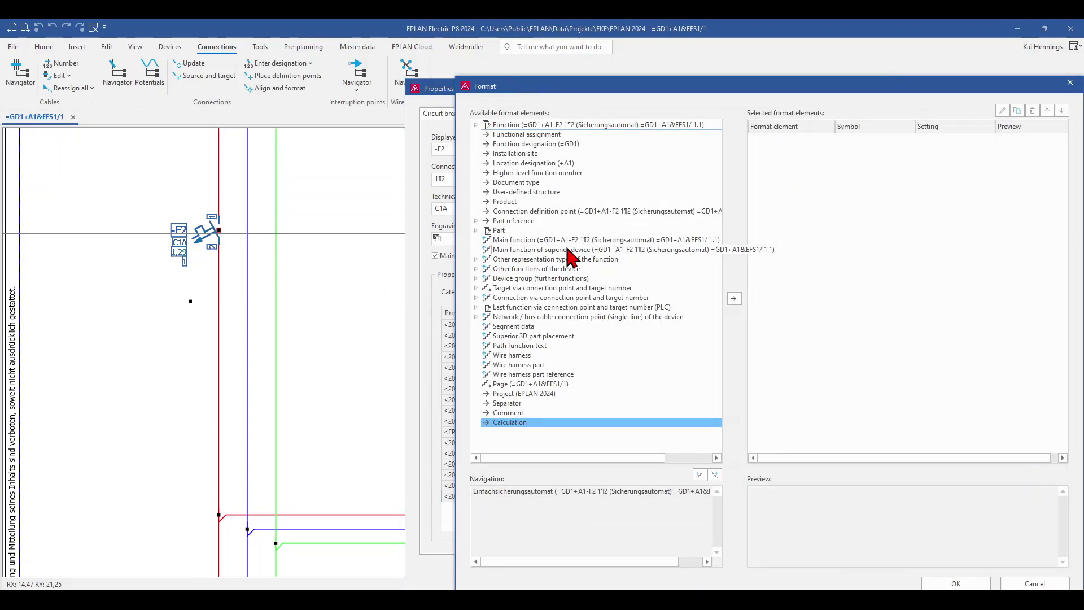
Add -F2's general function property <20201 2> Block property [2] to the format with replacement text <3> Use table 3
left_click(476, 125)
left_click(510, 145)
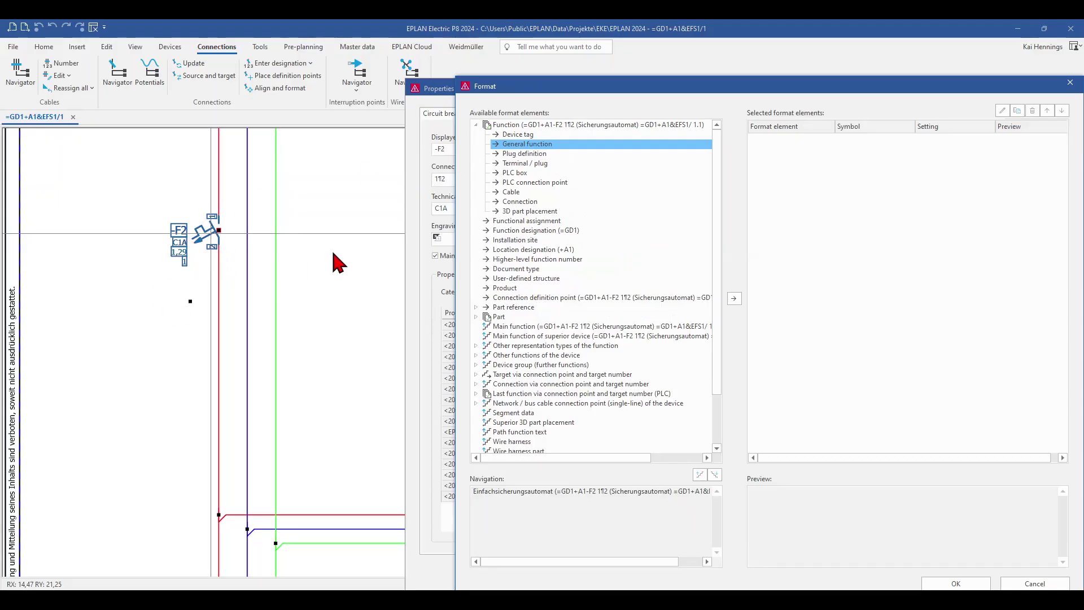
left_click(734, 298)
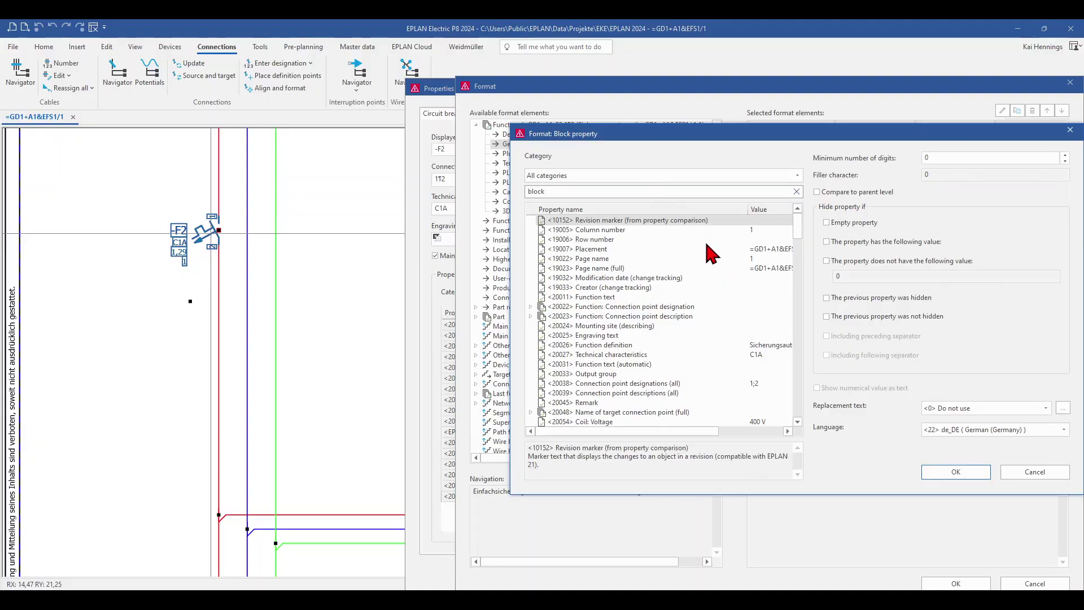
left_click(629, 240)
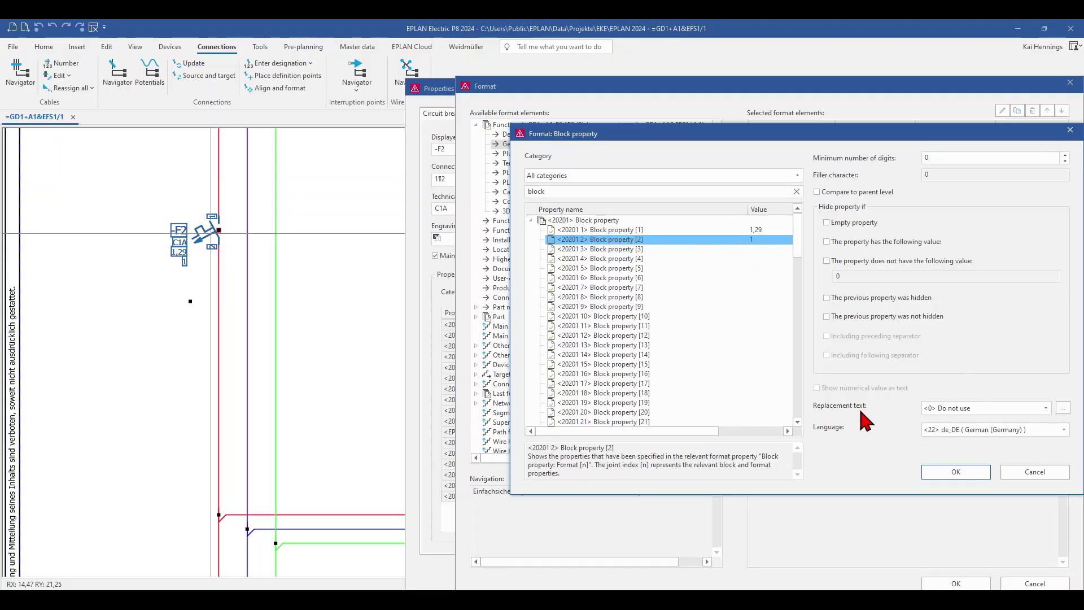
left_click(1047, 408)
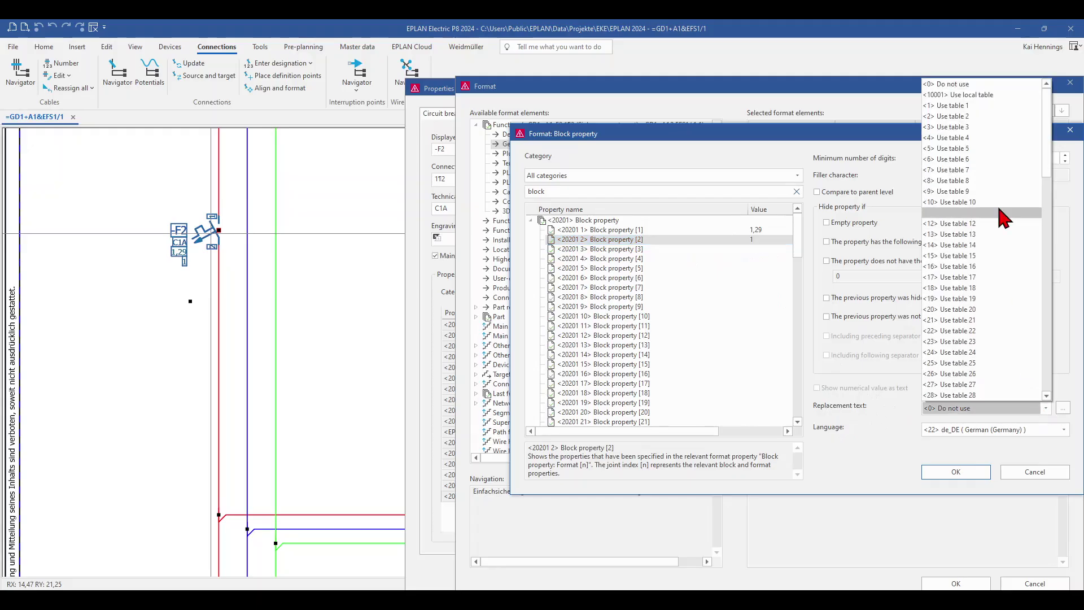
left_click(979, 128)
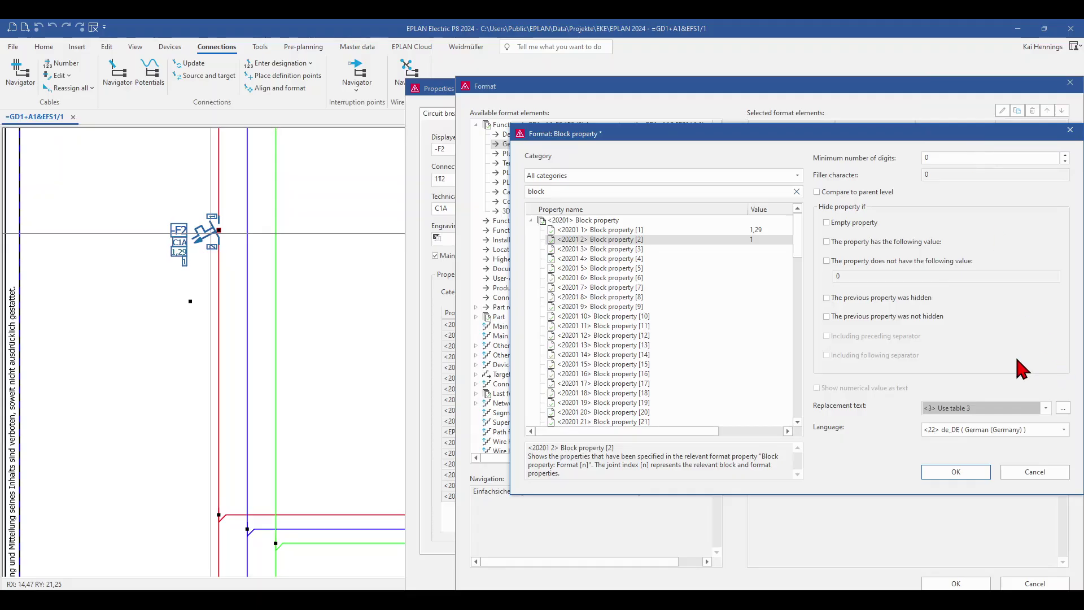
left_click(956, 472)
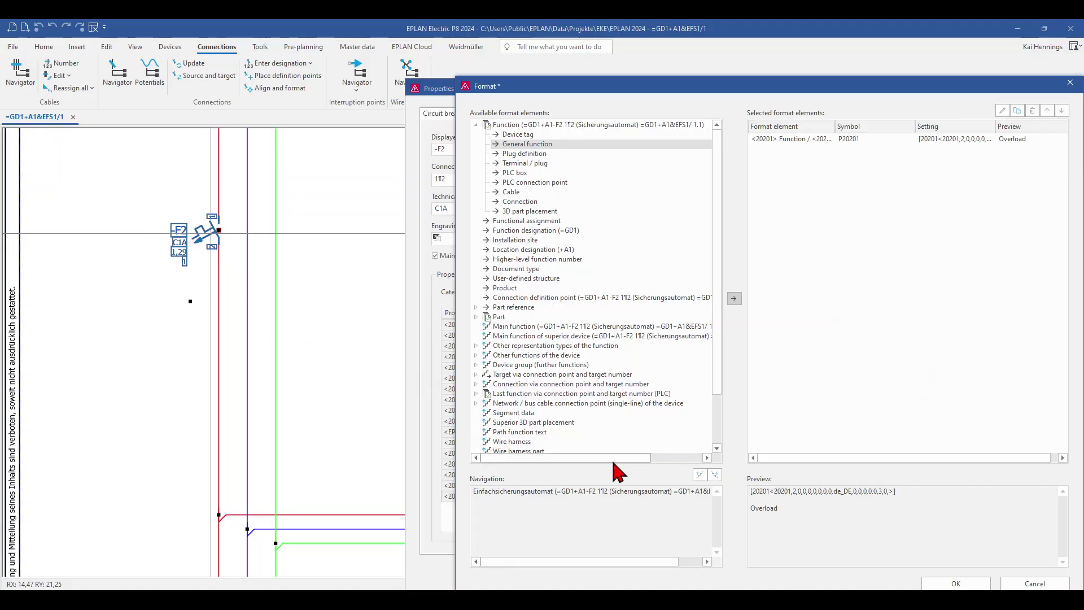
Confirm and apply the block format, and set the font size of -F2's displayed <20201 3> Block property [3] to 3,50 mm
left_click(948, 585)
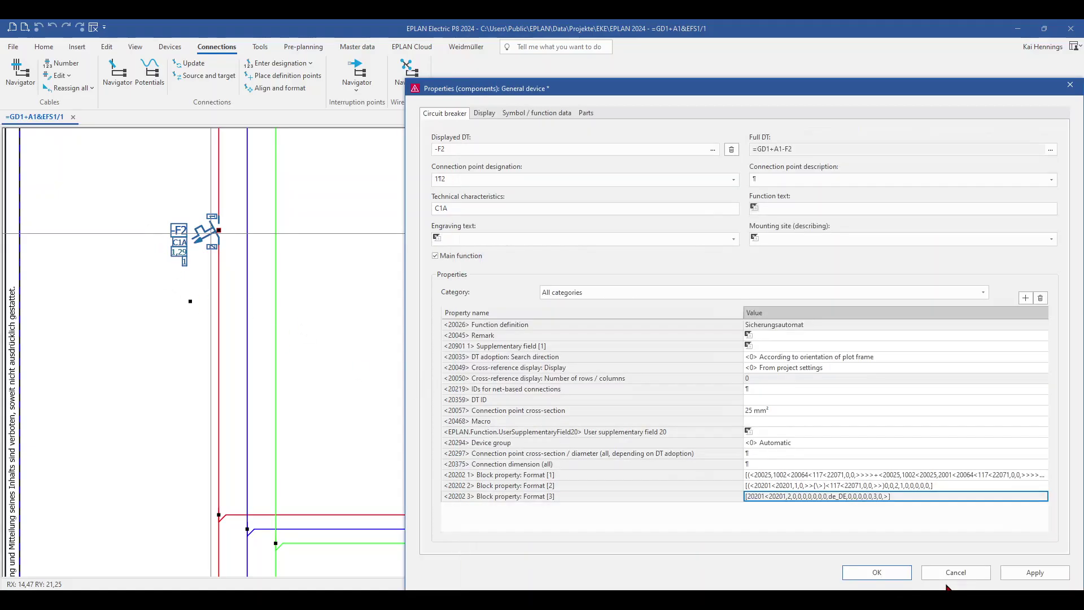
left_click(1019, 572)
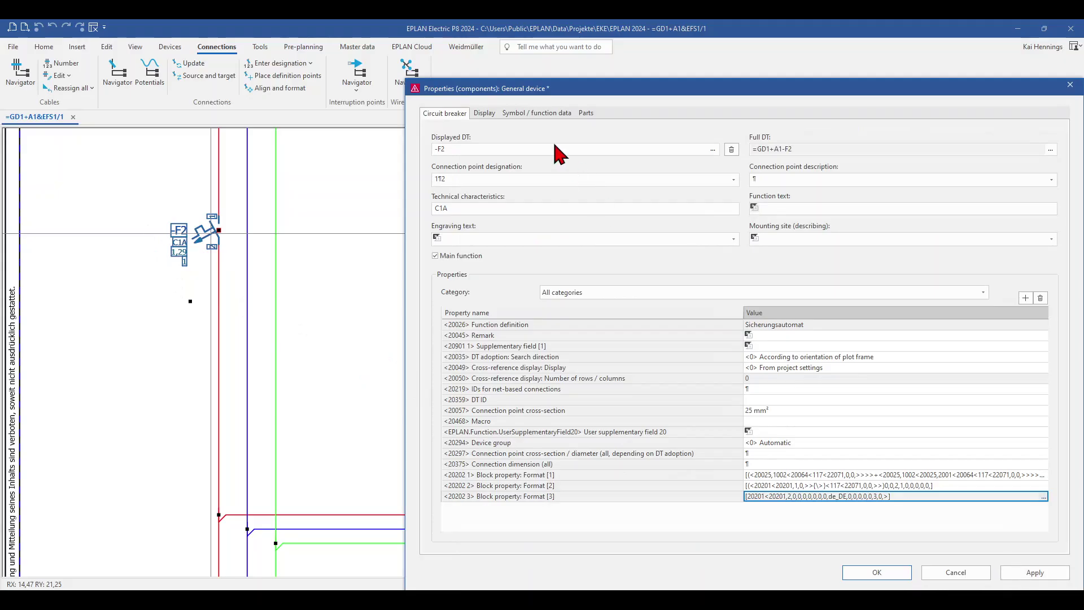
left_click(480, 113)
left_click(527, 289)
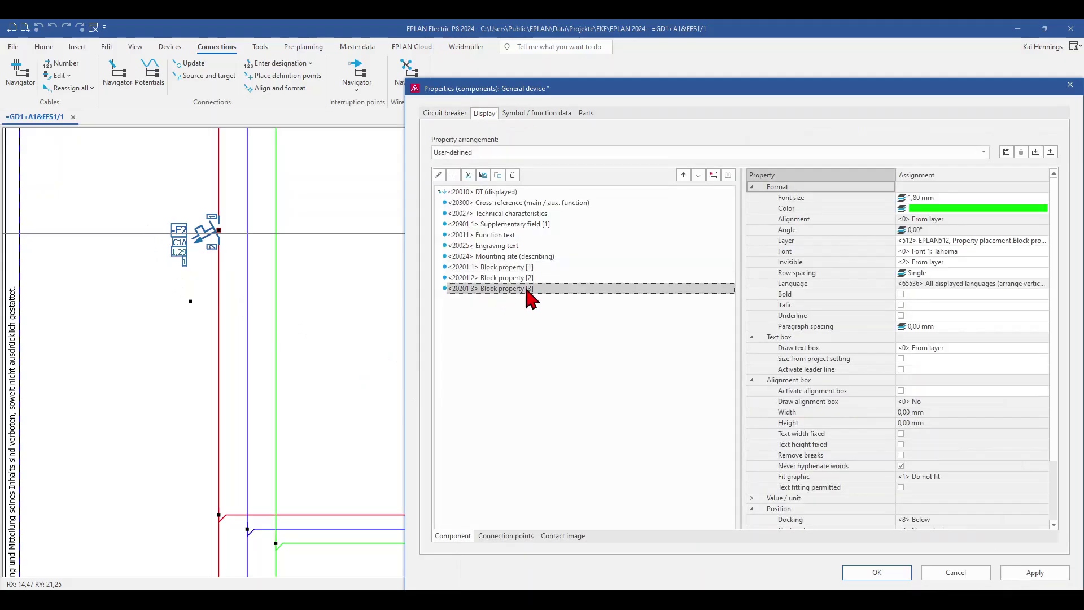
left_click(1044, 198)
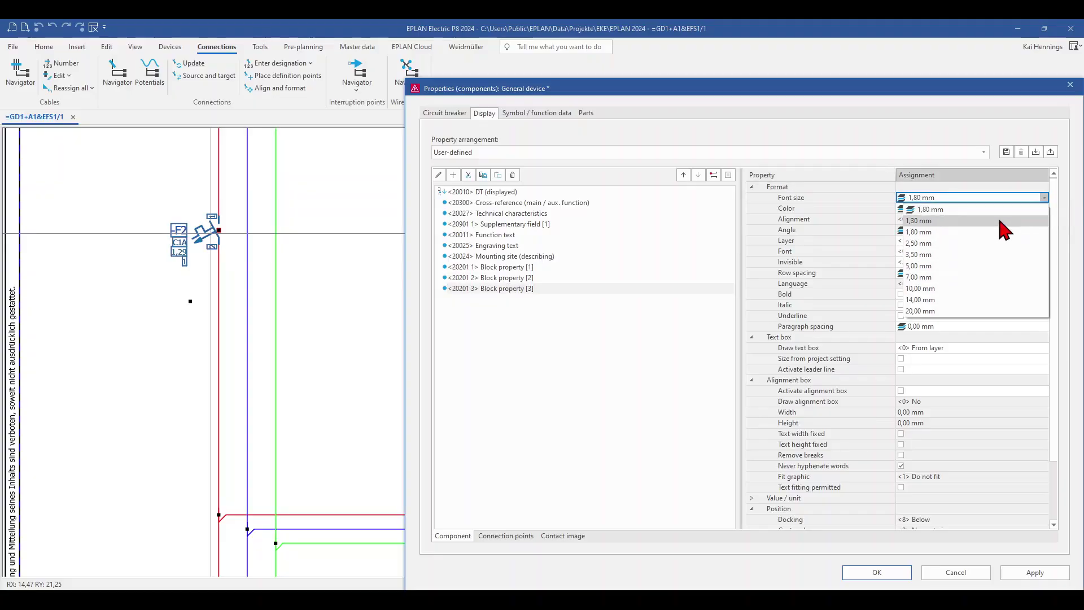
left_click(935, 252)
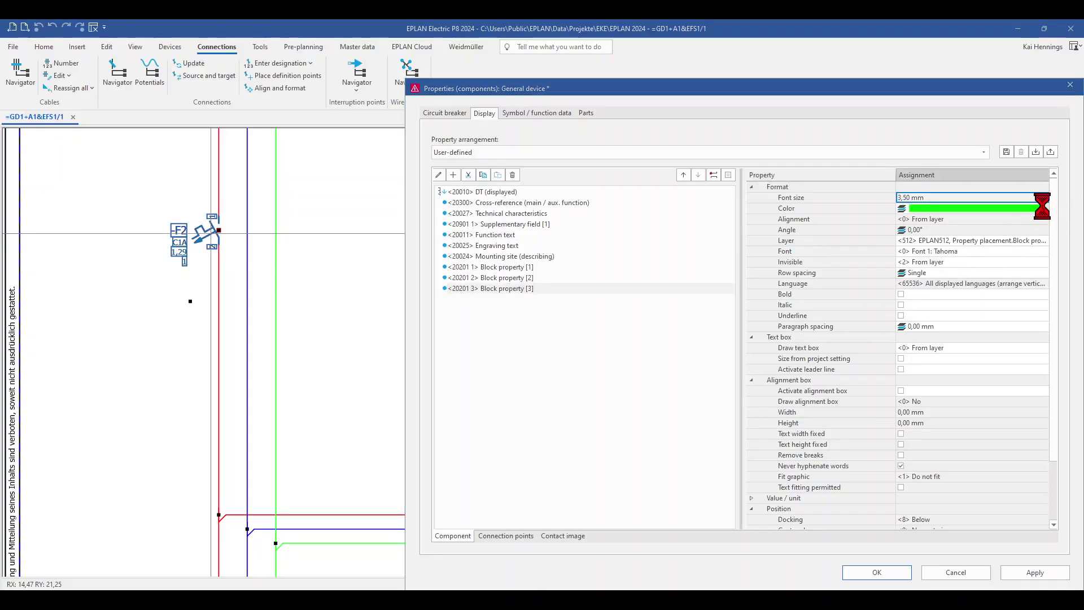
Make the displayed Block property [3] of -F2 red and bold, and save the component properties
left_click(1043, 208)
left_click(941, 269)
left_click(991, 356)
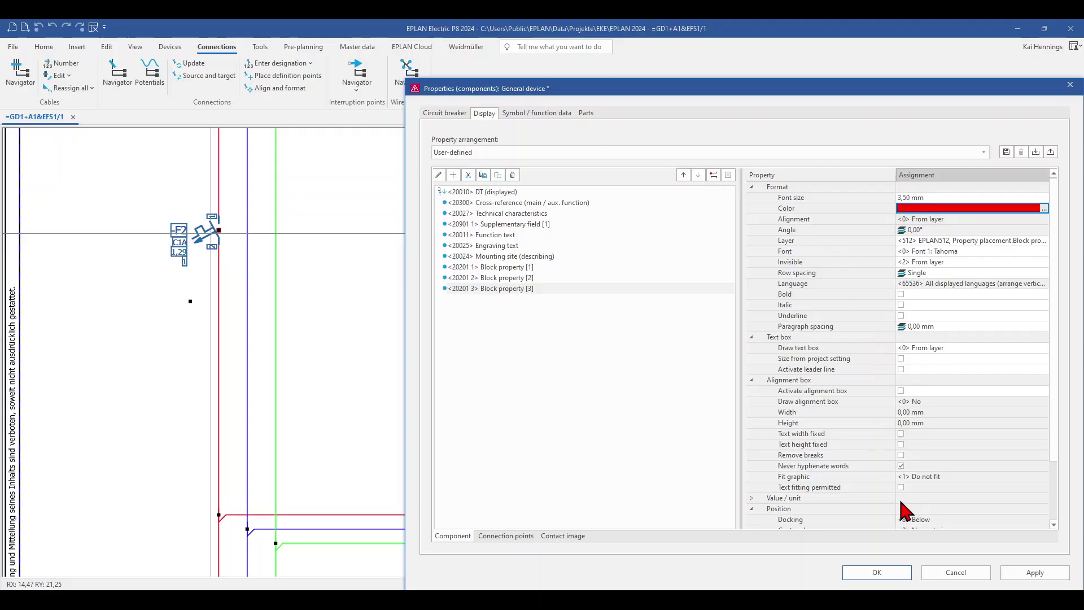
left_click(900, 294)
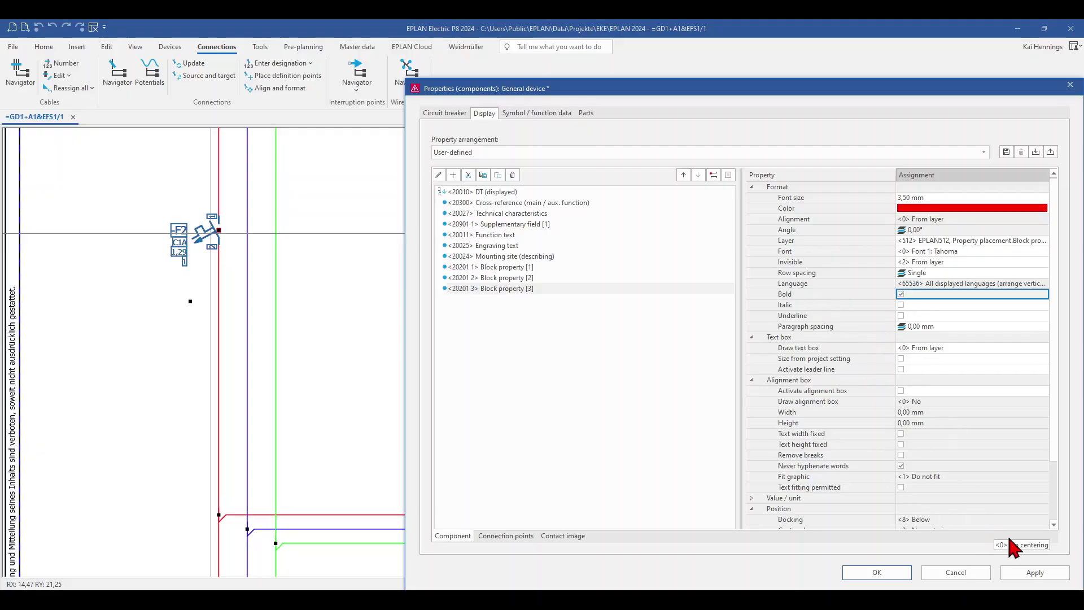
left_click(1025, 574)
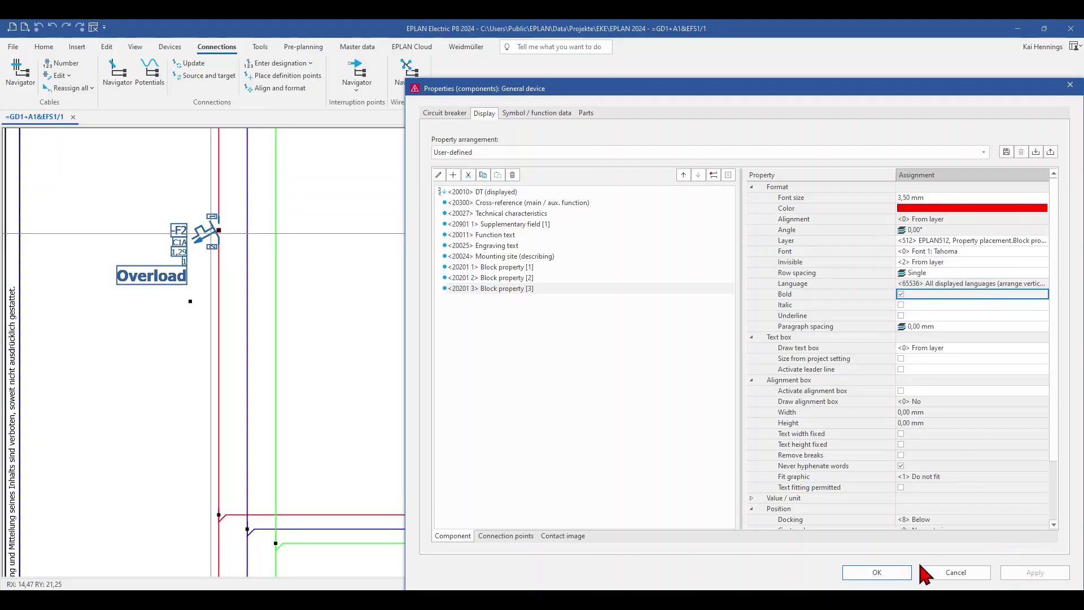
left_click(877, 572)
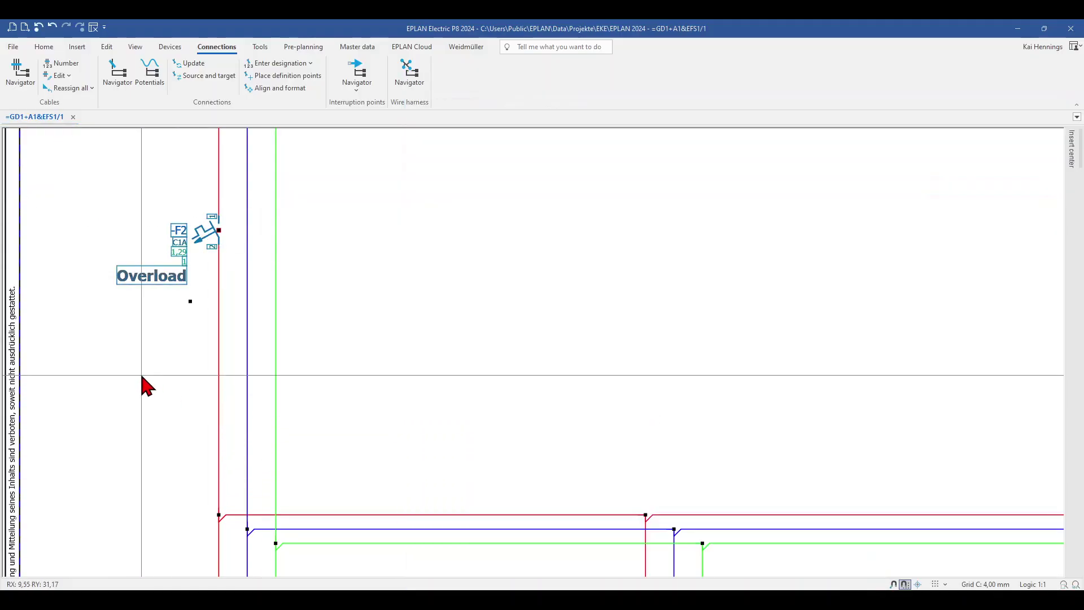
left_click(303, 388)
Place a break point on the red L1 connection between -EC1 and -EC2 and update the connections
scroll(310, 384, "down", 1)
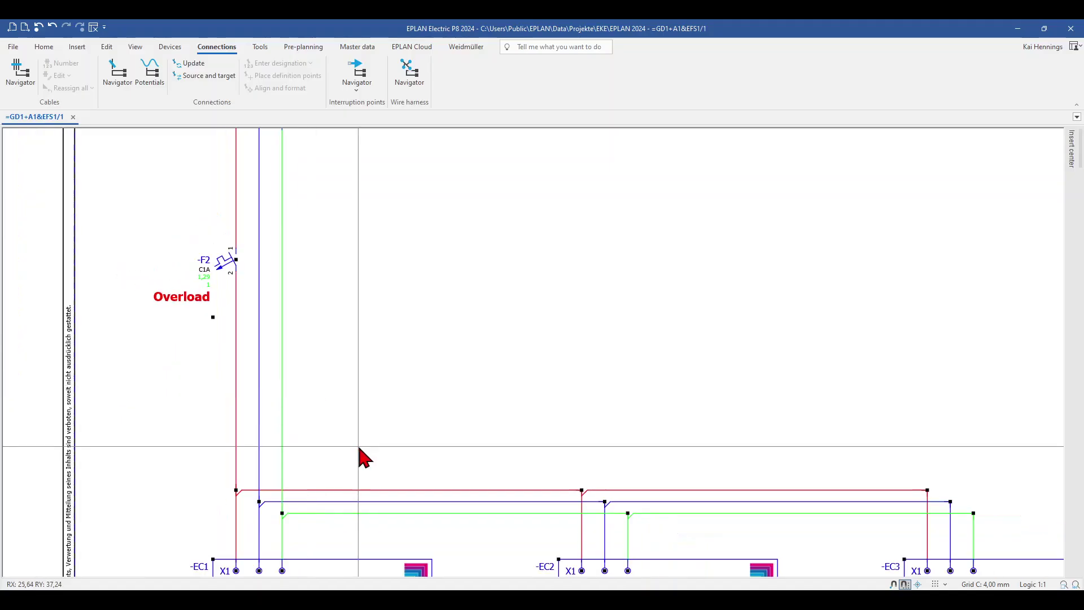
left_click(385, 490)
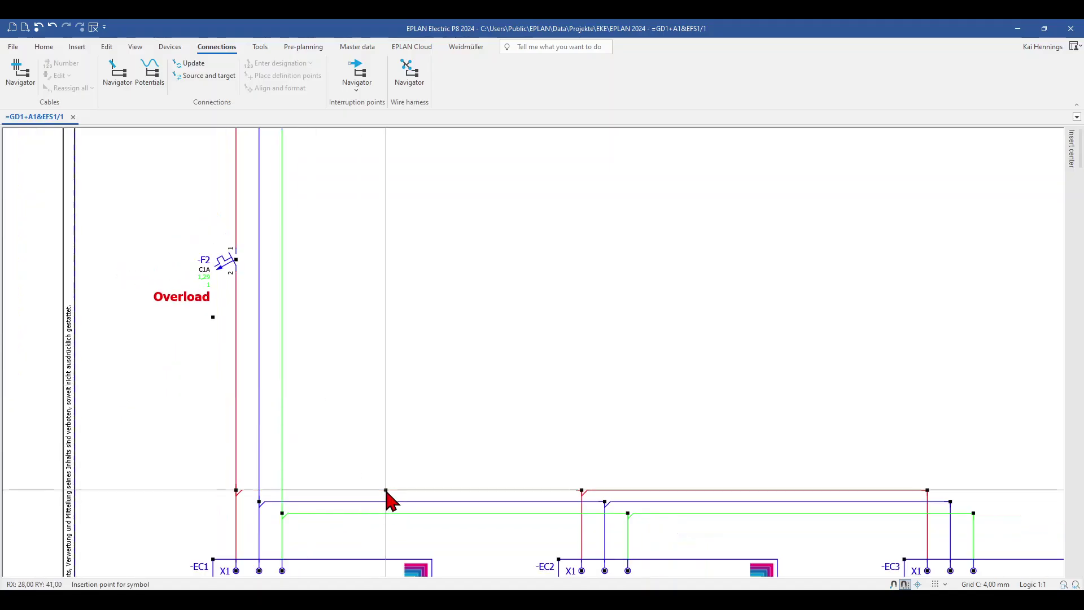
left_click(190, 65)
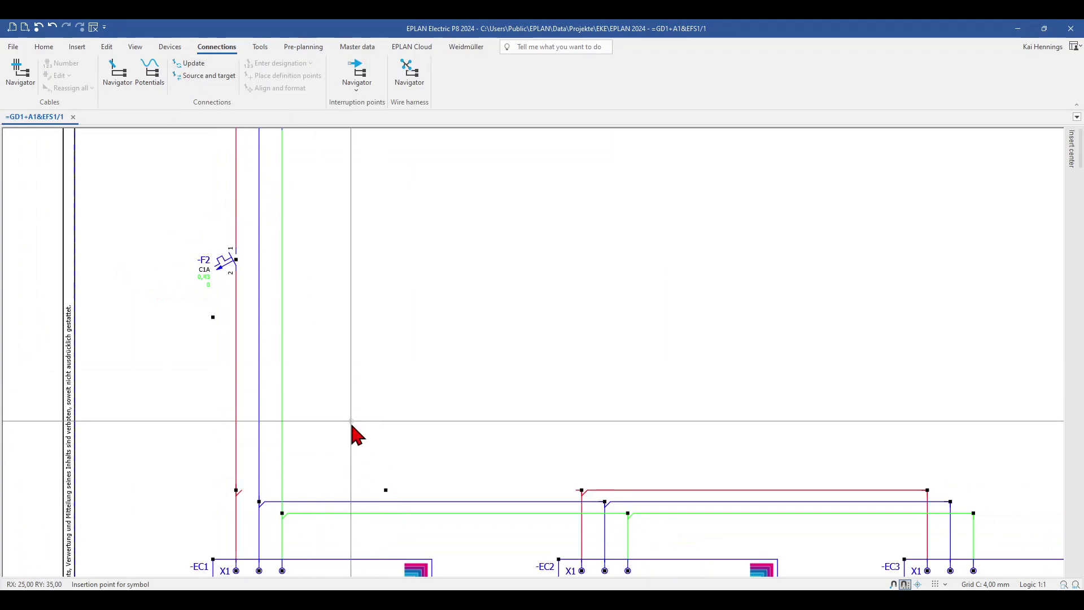
Delete the break point between -EC1 and -EC2 and update the connections
left_click_drag(356, 438, 395, 490)
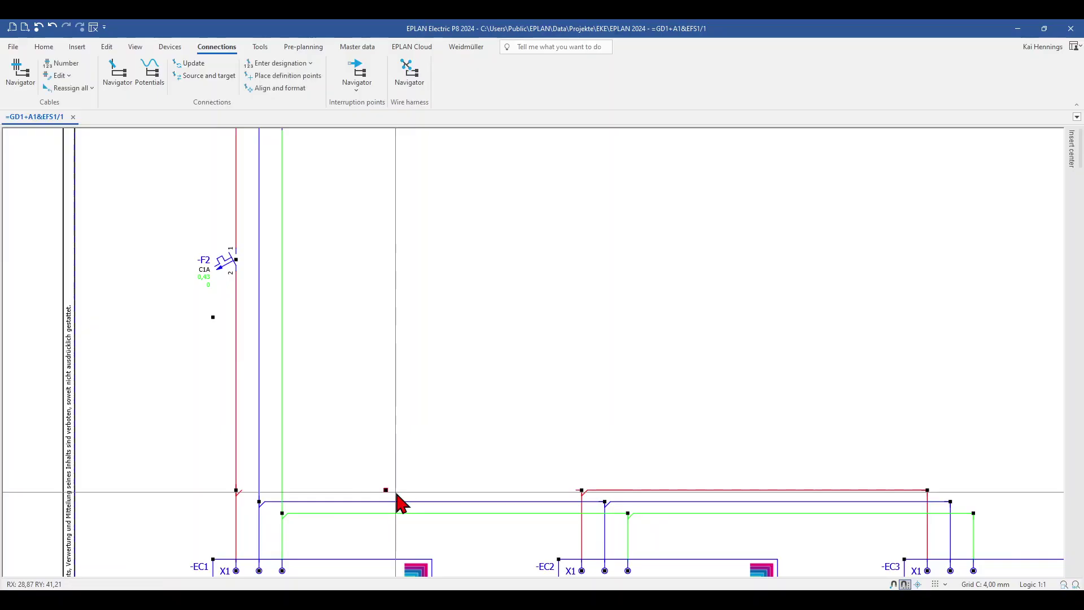
key("Delete")
left_click(191, 64)
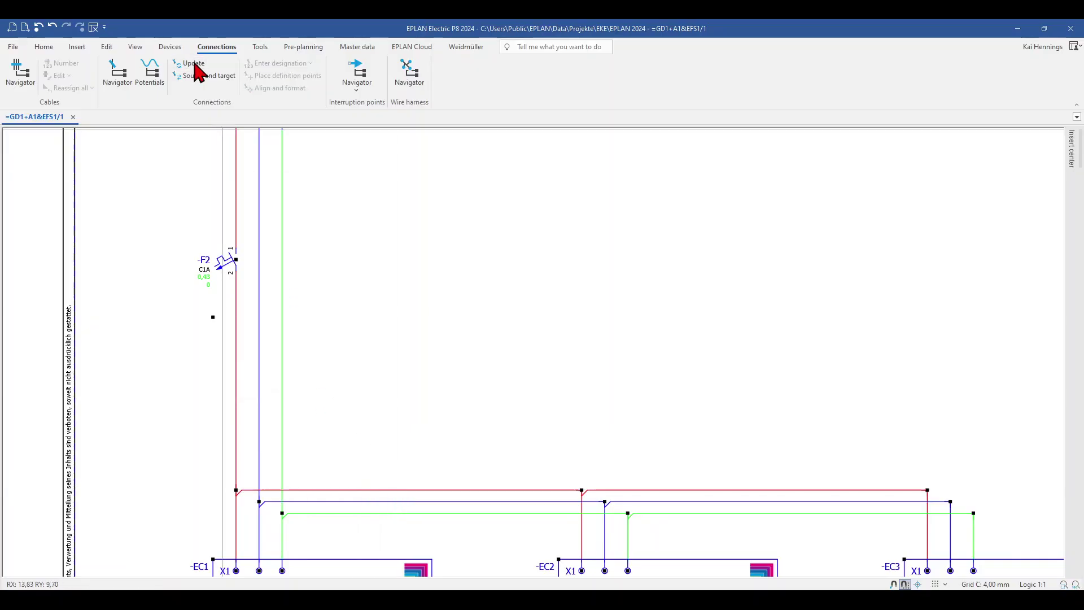
Remove <20201 2> Block property [2] from the displayed properties of circuit breaker -F2 and save the change
double_click(231, 271)
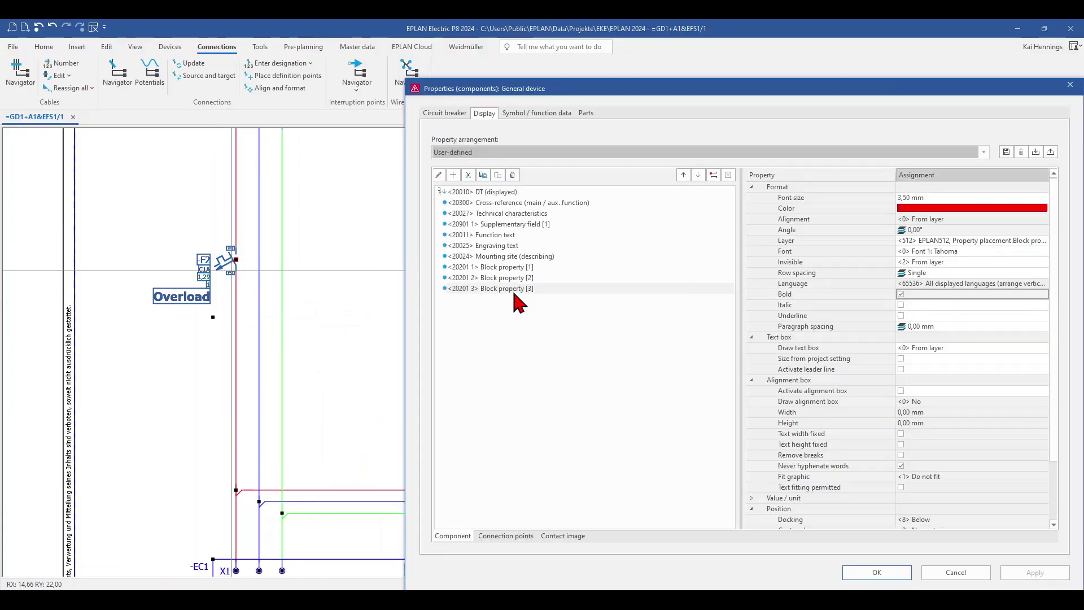
left_click(508, 277)
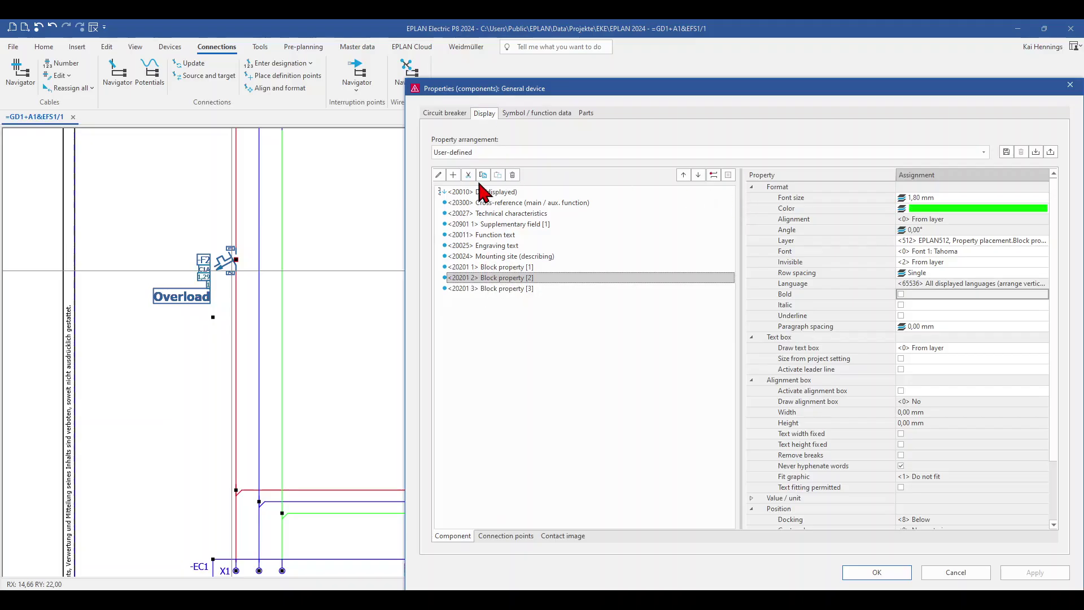
left_click(512, 174)
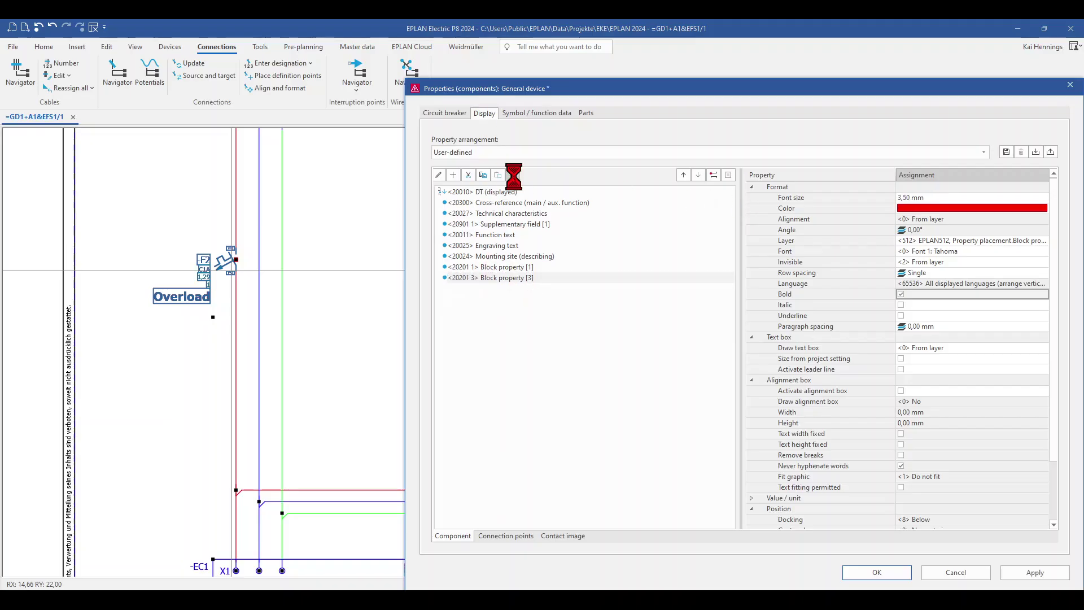
left_click(874, 576)
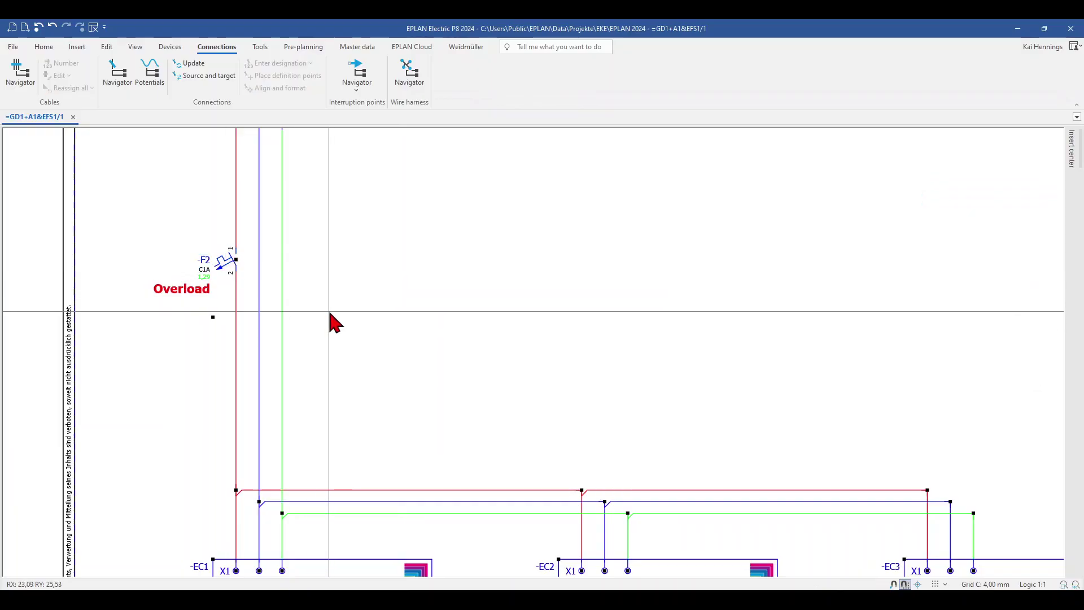
Place a break point on the red L1 connection between -EC2 and -EC3 and update the connections
scroll(330, 311, "down", 2)
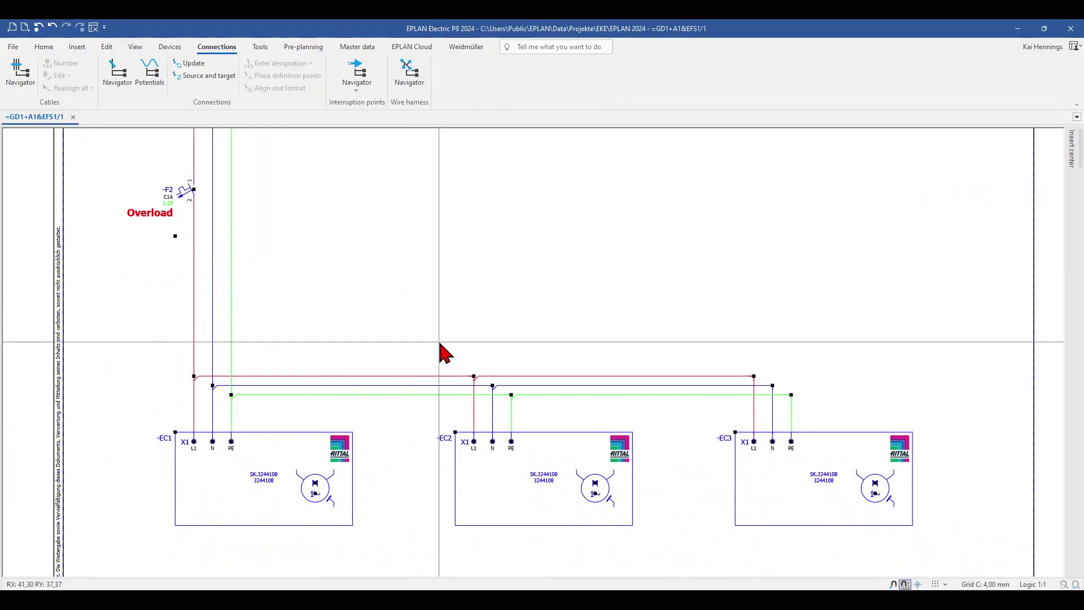
left_click(613, 376)
left_click(195, 63)
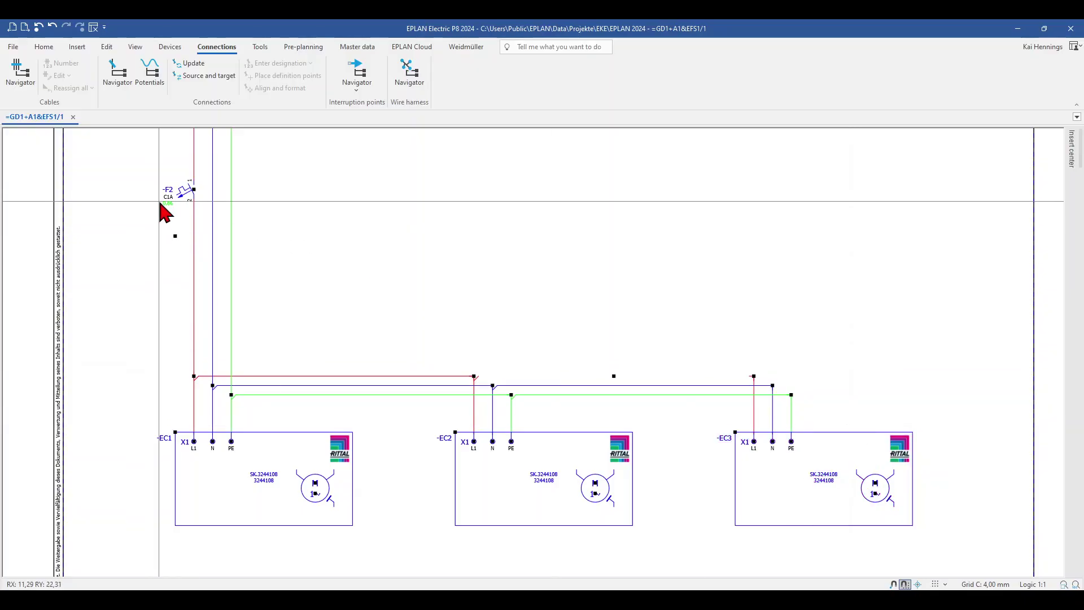
Delete the break point between -EC2 and -EC3 and update the connections
left_click_drag(570, 310, 641, 394)
key("Delete")
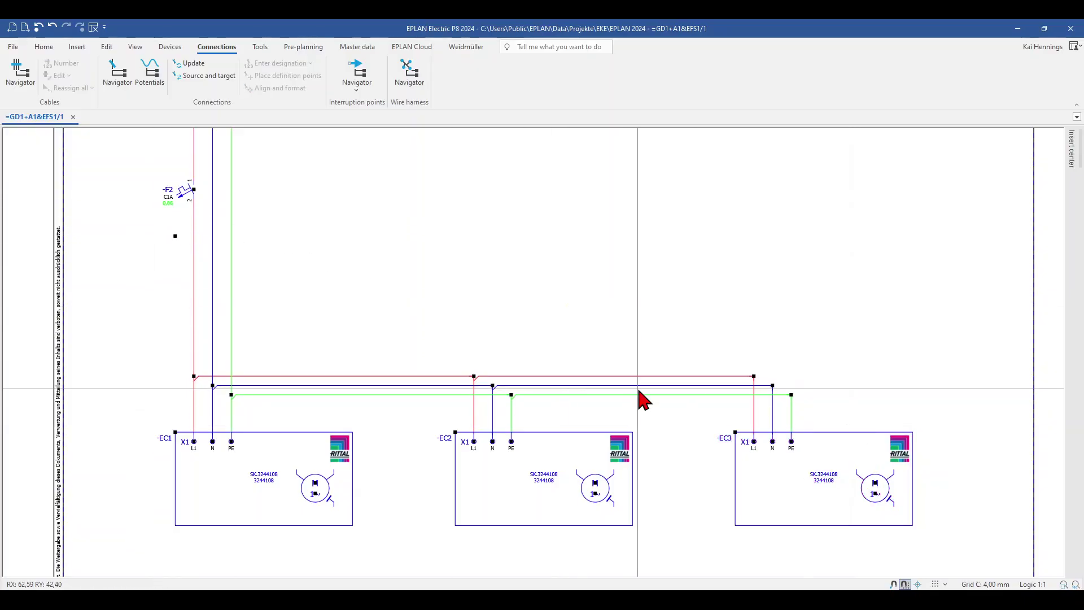
left_click(192, 63)
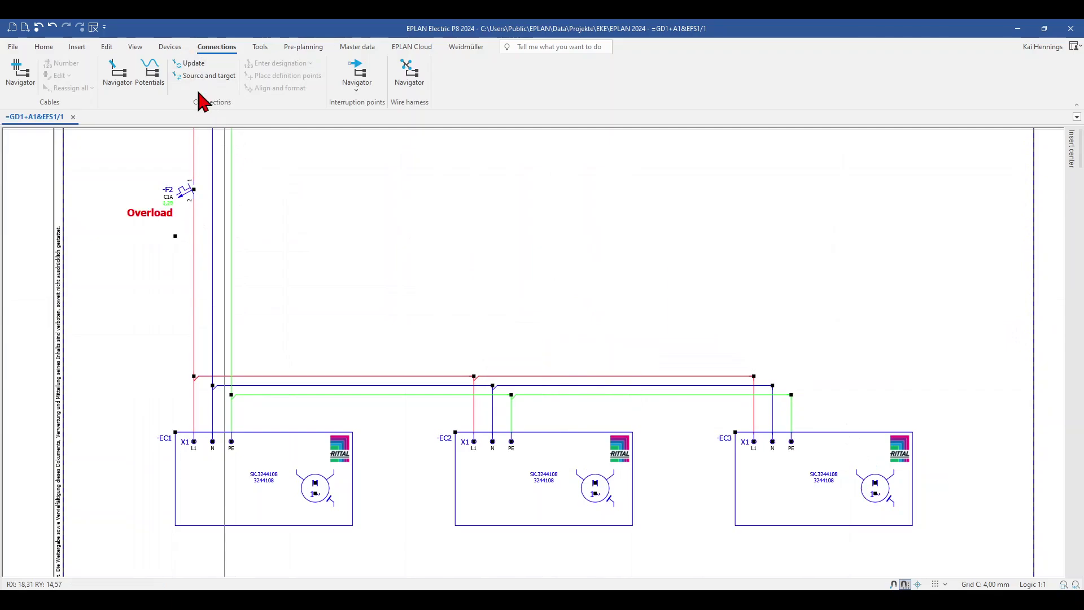
scroll(192, 224, "up", 3)
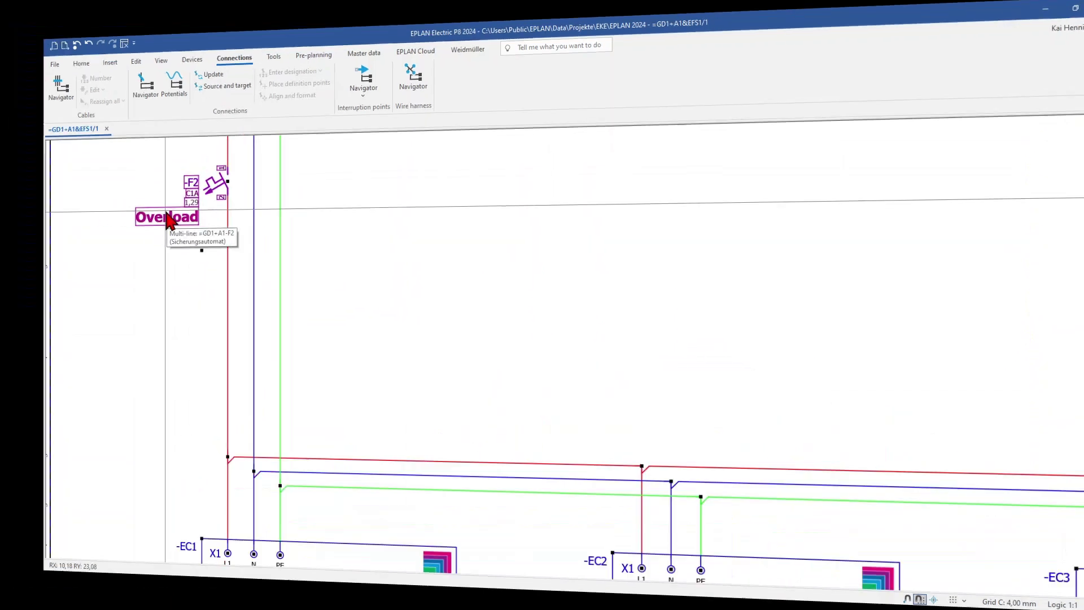